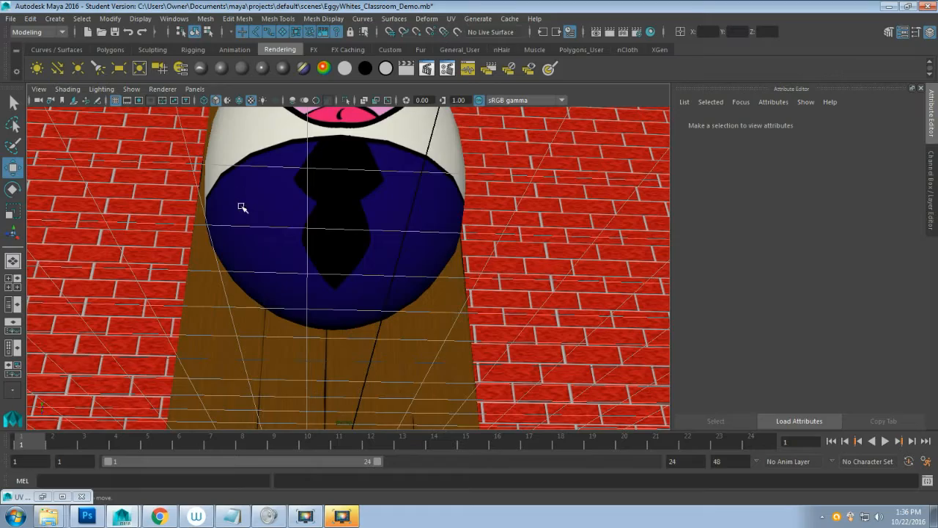
Step: Examine the egg character in front of the door from several angles and distances
{"action": "left_click_drag", "start_coordinate": [299, 259], "coordinate": [335, 236], "text": "alt"}
{"action": "scroll", "coordinate": [326, 266], "scroll_direction": "down", "scroll_amount": 4}
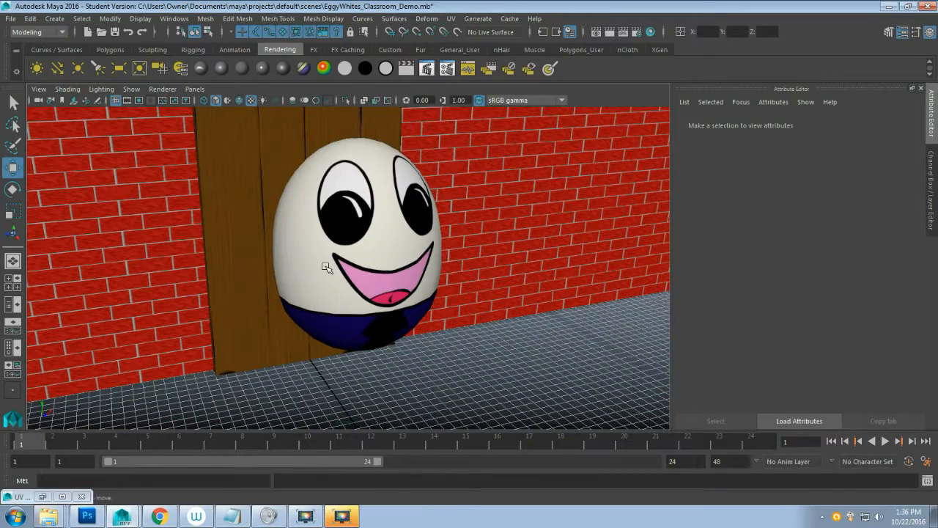
{"action": "left_click", "coordinate": [378, 237]}
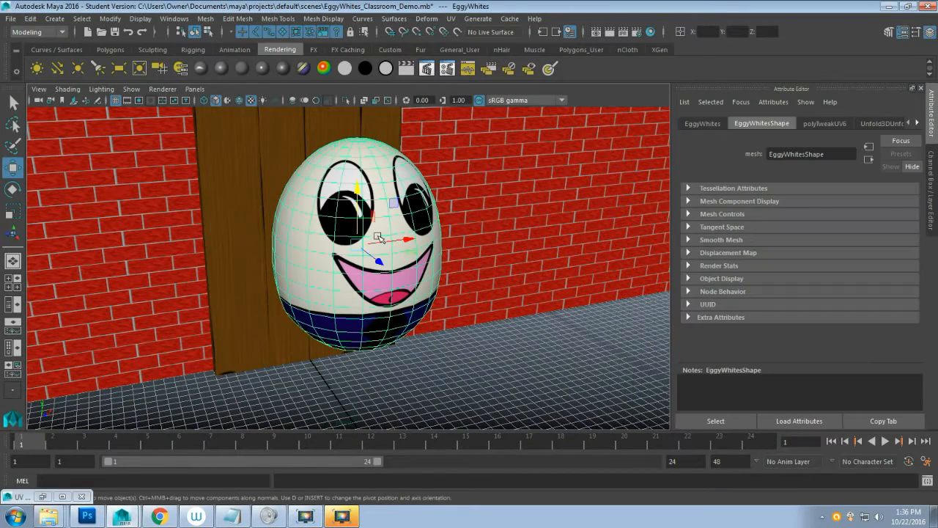
{"action": "key", "text": "q"}
{"action": "scroll", "coordinate": [431, 321], "scroll_direction": "down", "scroll_amount": 3}
{"action": "left_click", "coordinate": [431, 321]}
{"action": "scroll", "coordinate": [429, 326], "scroll_direction": "up", "scroll_amount": 5}
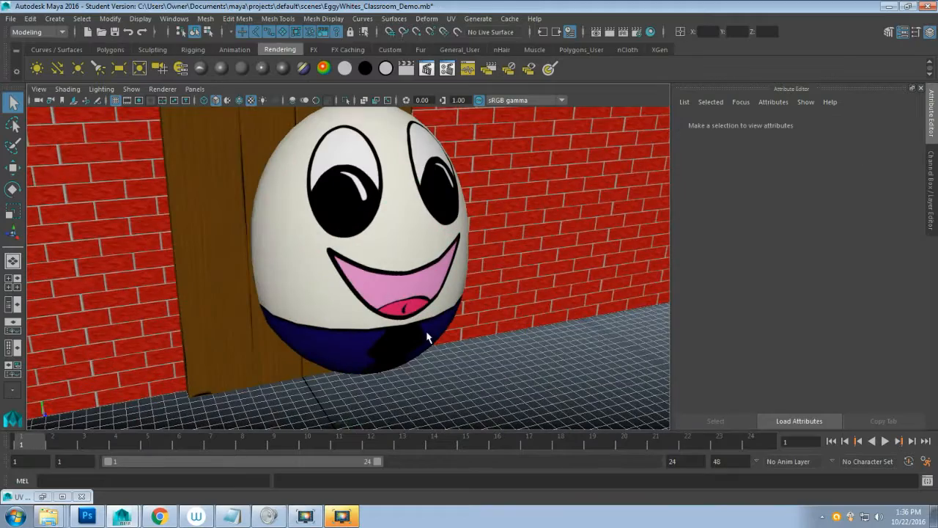
{"action": "left_click_drag", "start_coordinate": [449, 338], "coordinate": [485, 342], "text": "alt"}
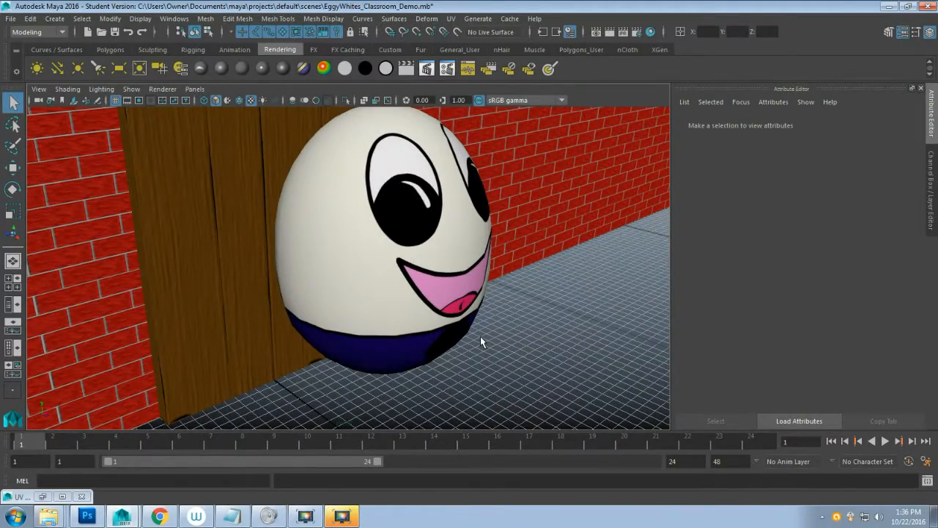
{"action": "scroll", "coordinate": [413, 286], "scroll_direction": "down", "scroll_amount": 5}
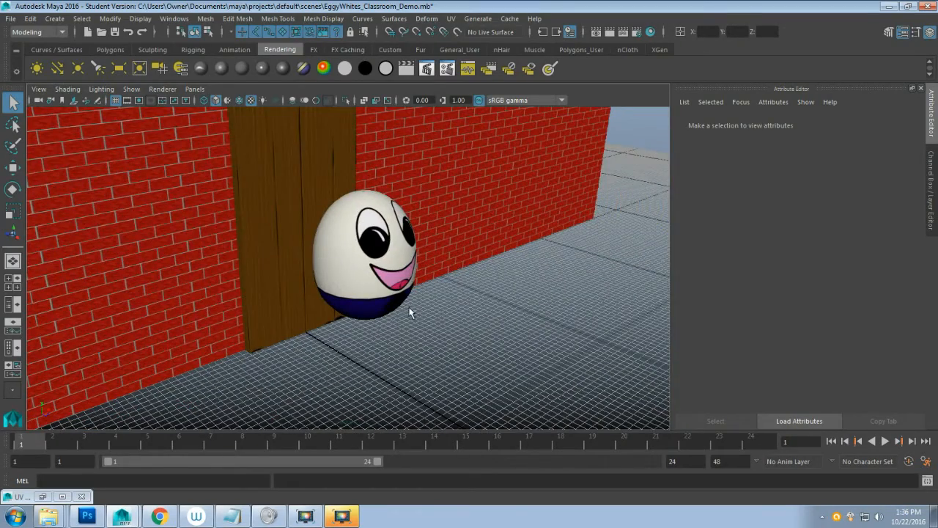
{"action": "left_click_drag", "start_coordinate": [408, 315], "coordinate": [374, 289], "text": "alt"}
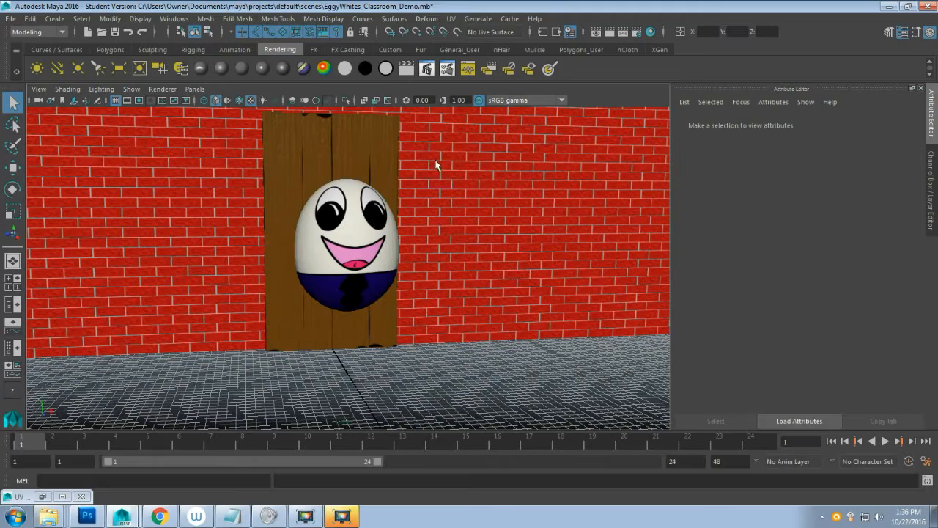
{"action": "left_click_drag", "start_coordinate": [406, 284], "coordinate": [395, 253], "text": "alt"}
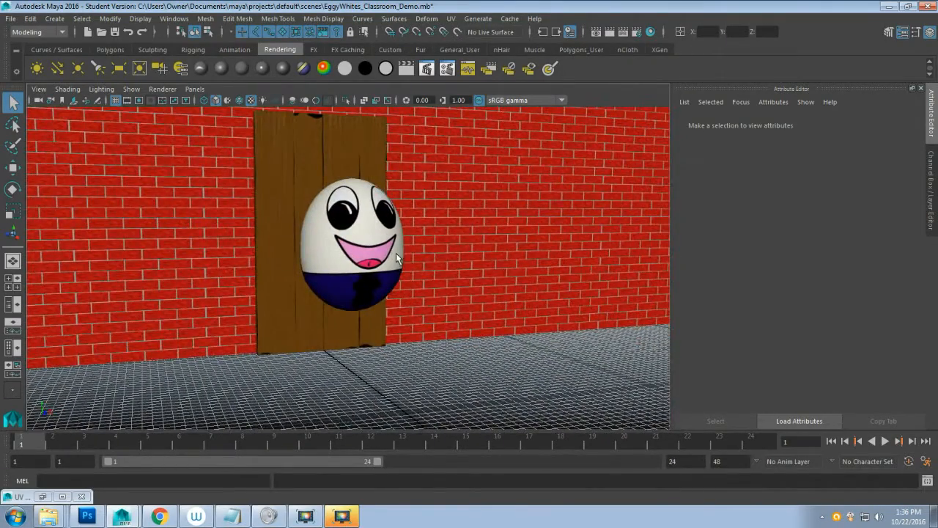
Step: Create a polygon cylinder primitive in the scene
{"action": "left_click", "coordinate": [54, 18]}
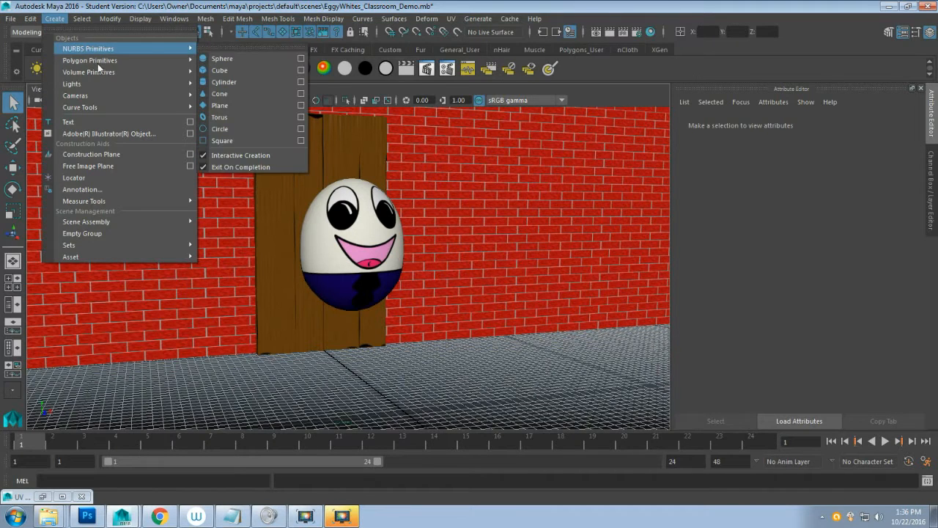
{"action": "mouse_move", "coordinate": [98, 62]}
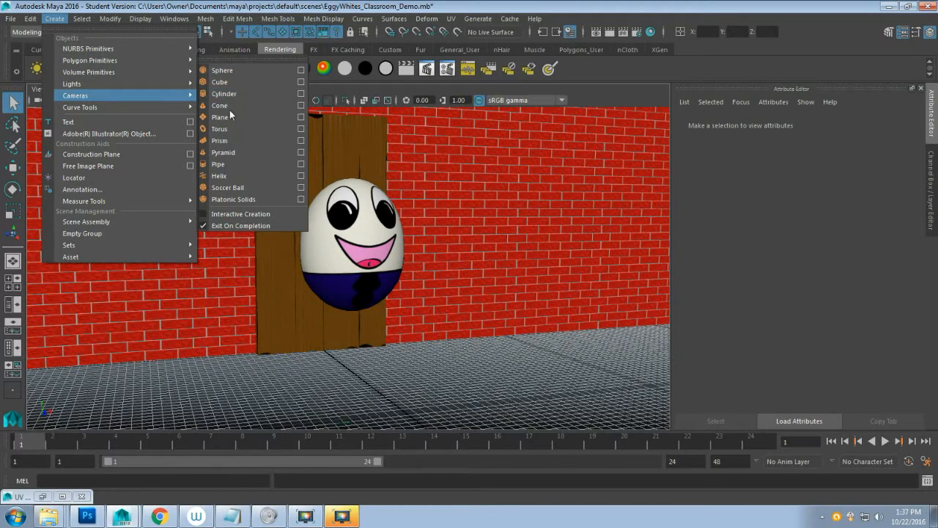
{"action": "mouse_move", "coordinate": [67, 18]}
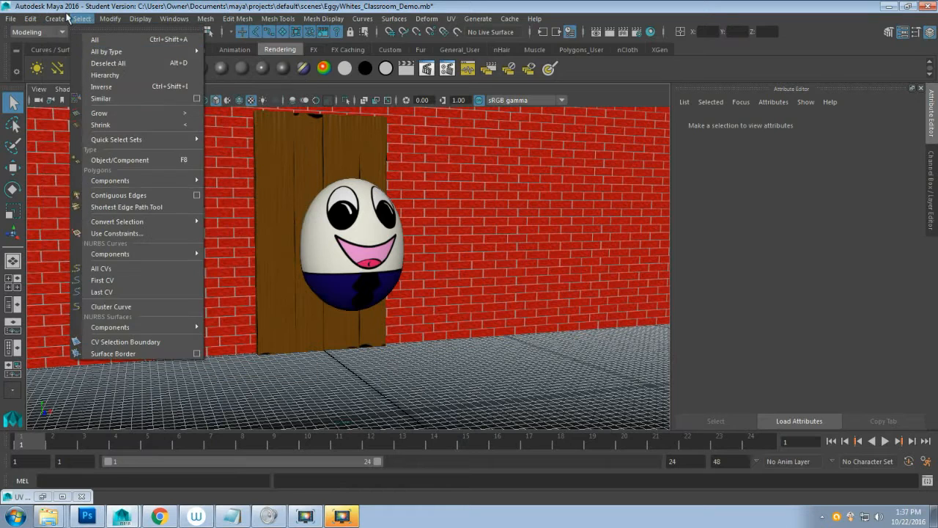
{"action": "mouse_move", "coordinate": [142, 60]}
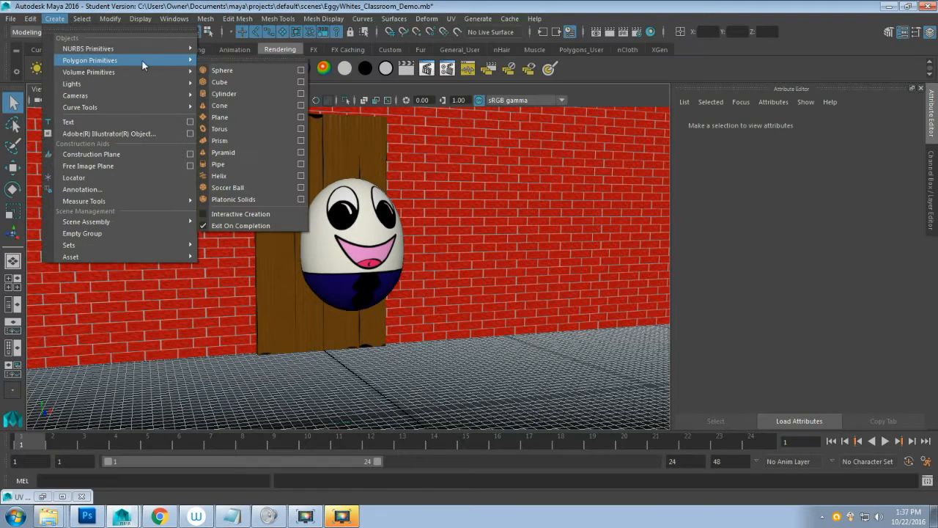
{"action": "left_click", "coordinate": [241, 96]}
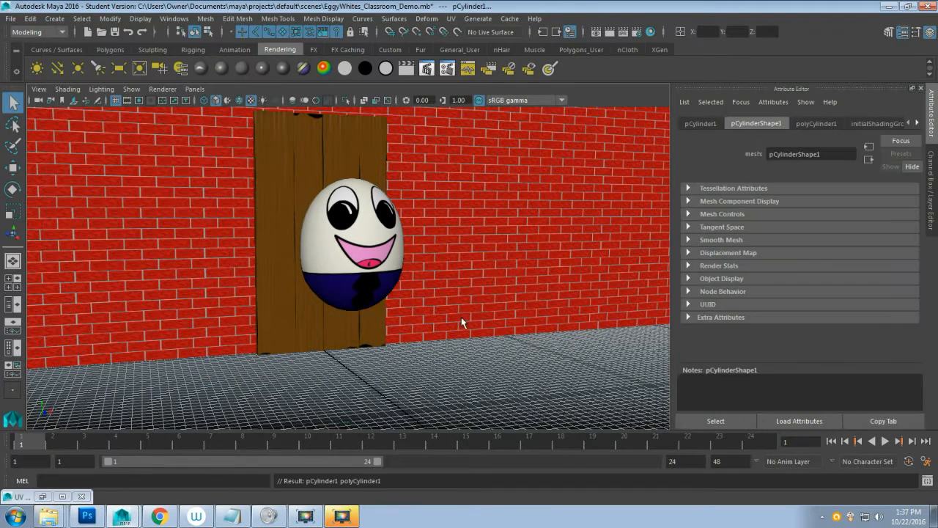
Step: Move the new cylinder along the Z axis to about -146, placing it near the base of the egg character
{"action": "scroll", "coordinate": [462, 323], "scroll_direction": "down", "scroll_amount": 5}
{"action": "left_click_drag", "start_coordinate": [461, 317], "coordinate": [456, 344], "text": "alt"}
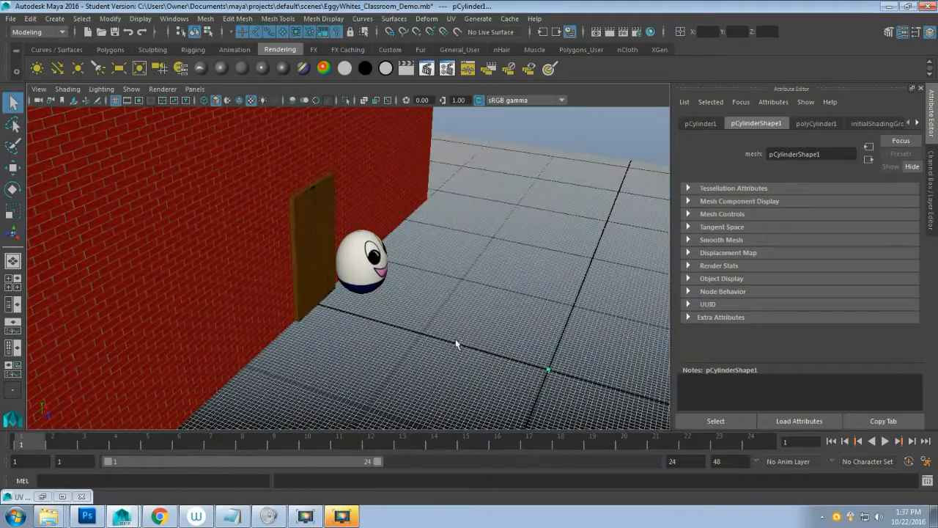
{"action": "middle_click_drag", "start_coordinate": [455, 339], "coordinate": [404, 321], "text": "alt"}
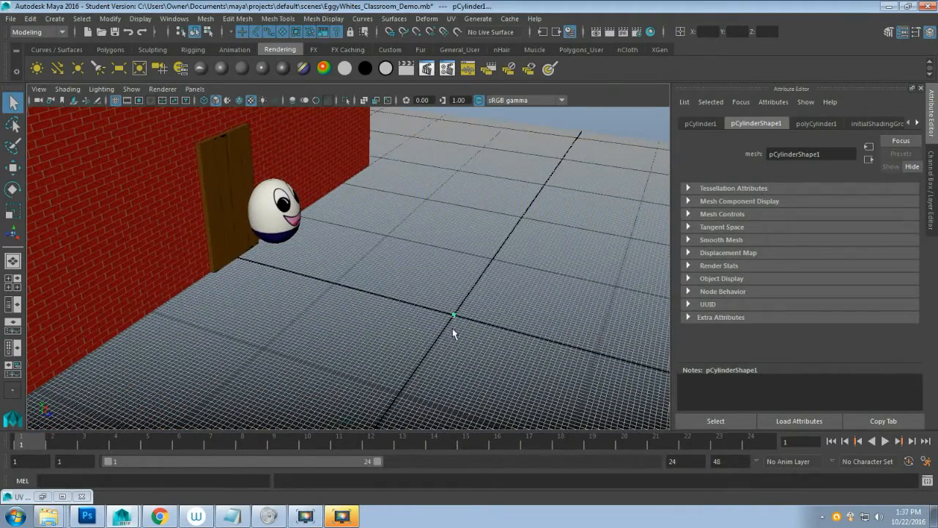
{"action": "key", "text": "w"}
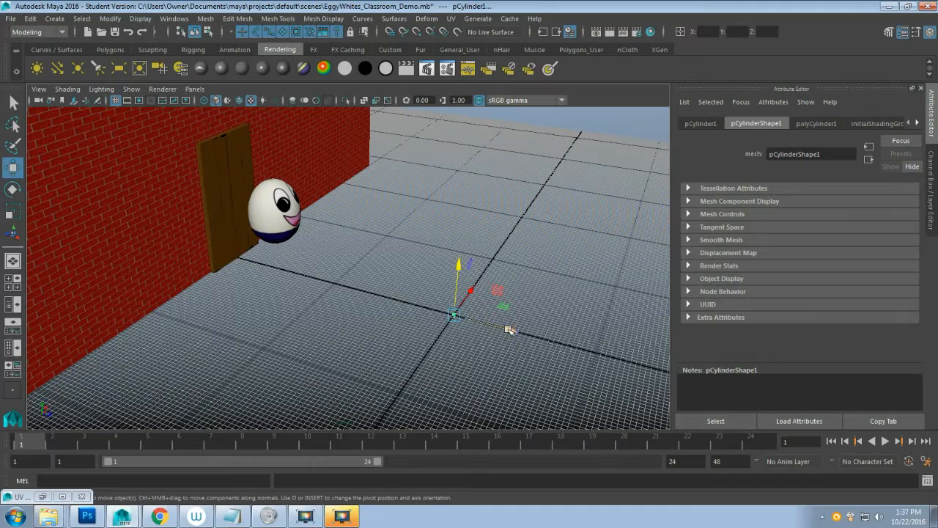
{"action": "left_click_drag", "start_coordinate": [509, 330], "coordinate": [329, 279]}
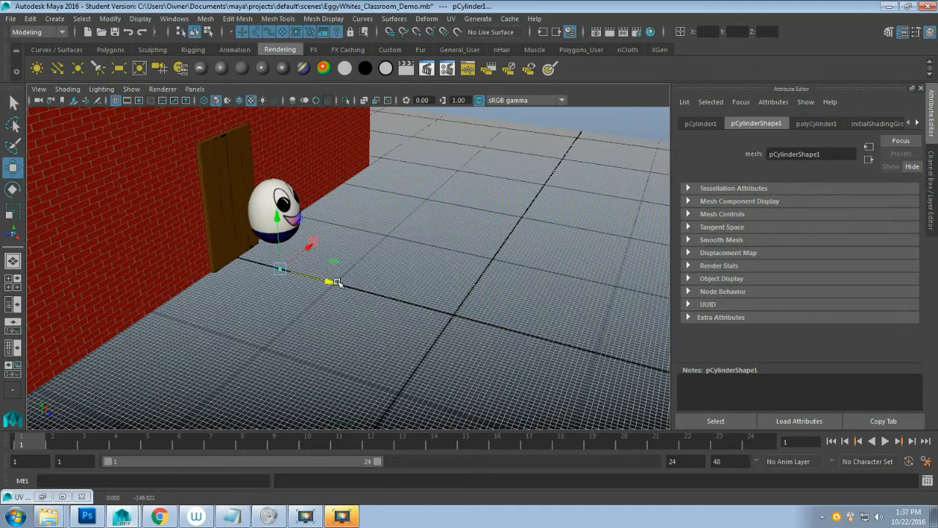
Step: Display the cylinder's channel attributes and set its radius to 22
{"action": "scroll", "coordinate": [329, 279], "scroll_direction": "up", "scroll_amount": 5}
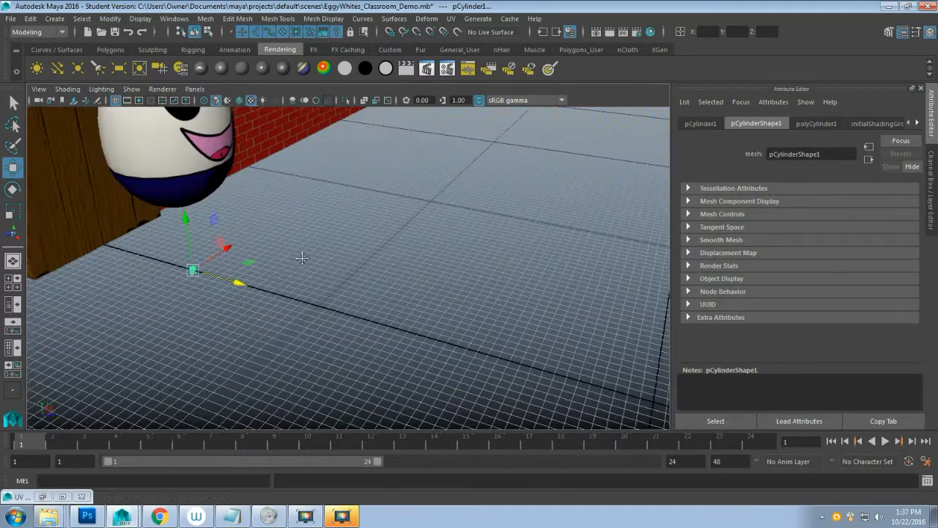
{"action": "middle_click_drag", "start_coordinate": [302, 258], "coordinate": [469, 320], "text": "alt"}
{"action": "scroll", "coordinate": [470, 318], "scroll_direction": "up", "scroll_amount": 3}
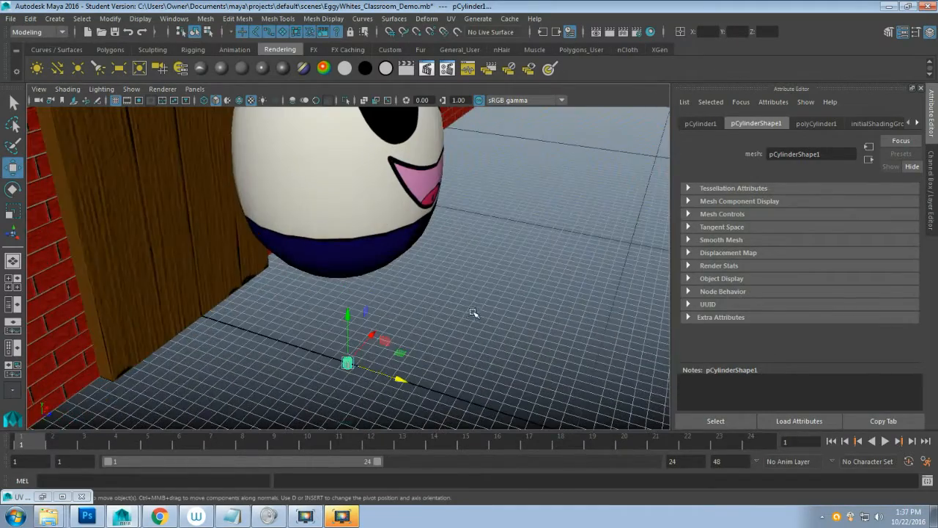
{"action": "left_click_drag", "start_coordinate": [473, 314], "coordinate": [436, 298], "text": "alt"}
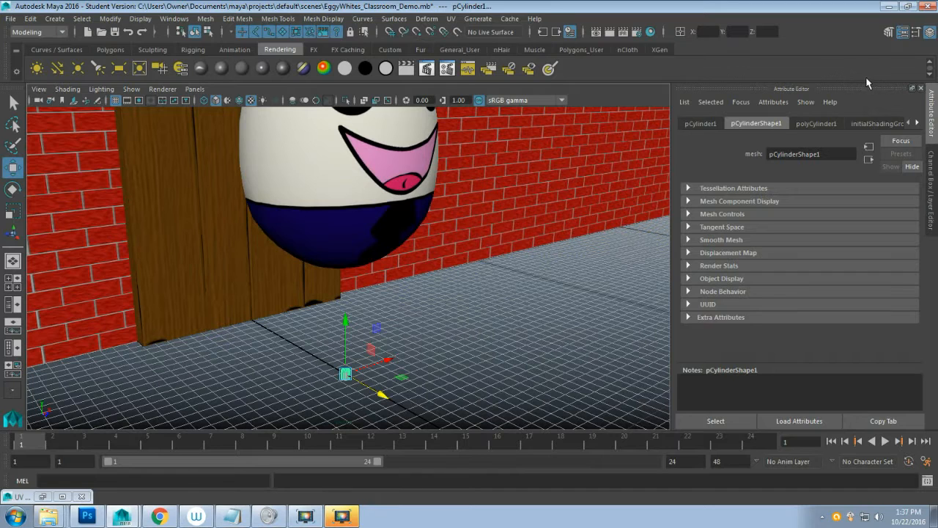
{"action": "left_click", "coordinate": [929, 33]}
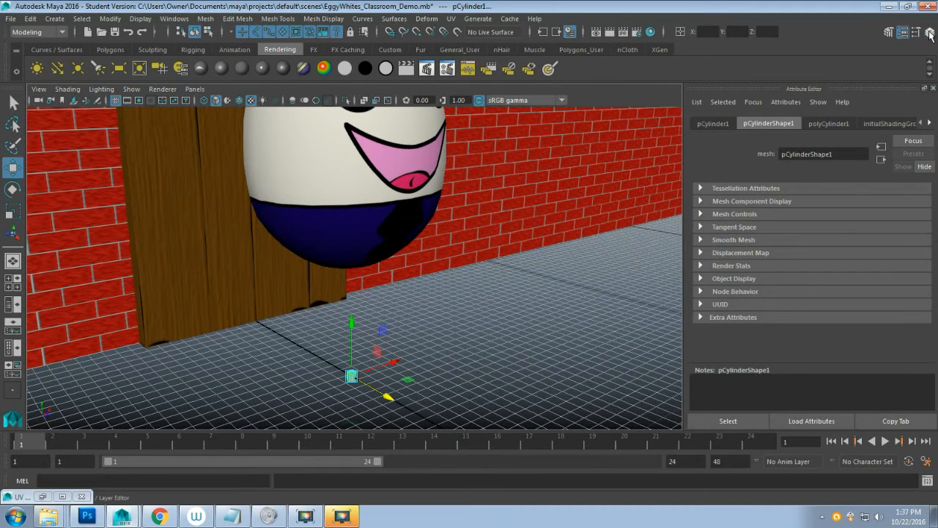
{"action": "left_click", "coordinate": [929, 33]}
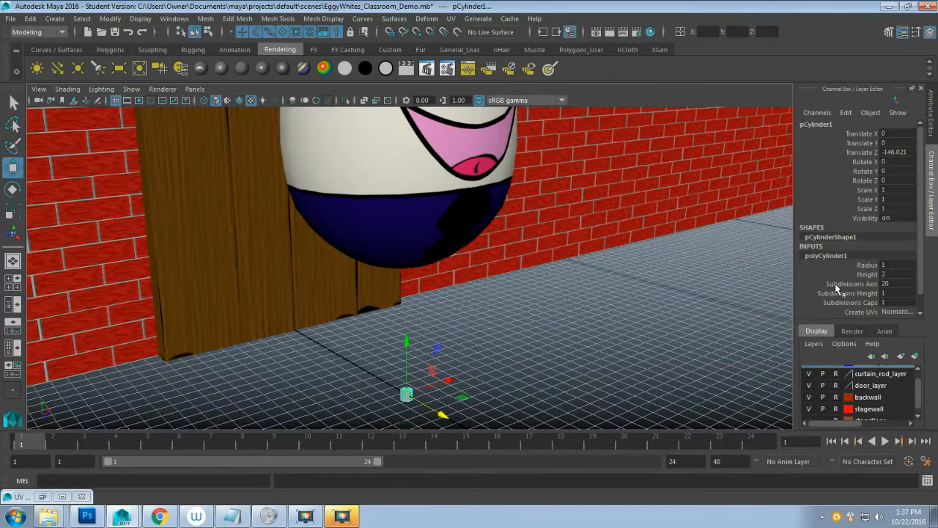
{"action": "left_click", "coordinate": [870, 265]}
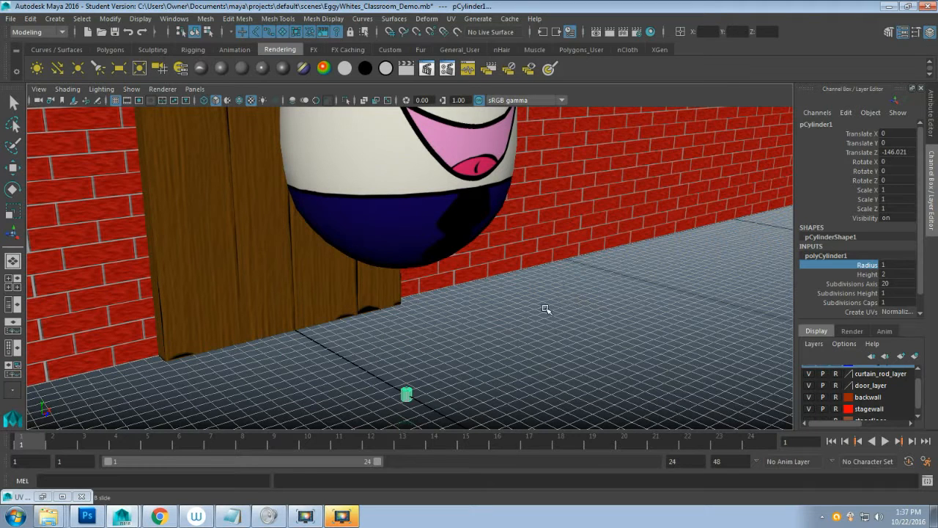
{"action": "middle_click_drag", "start_coordinate": [544, 307], "coordinate": [667, 294]}
{"action": "scroll", "coordinate": [605, 320], "scroll_direction": "down", "scroll_amount": 2}
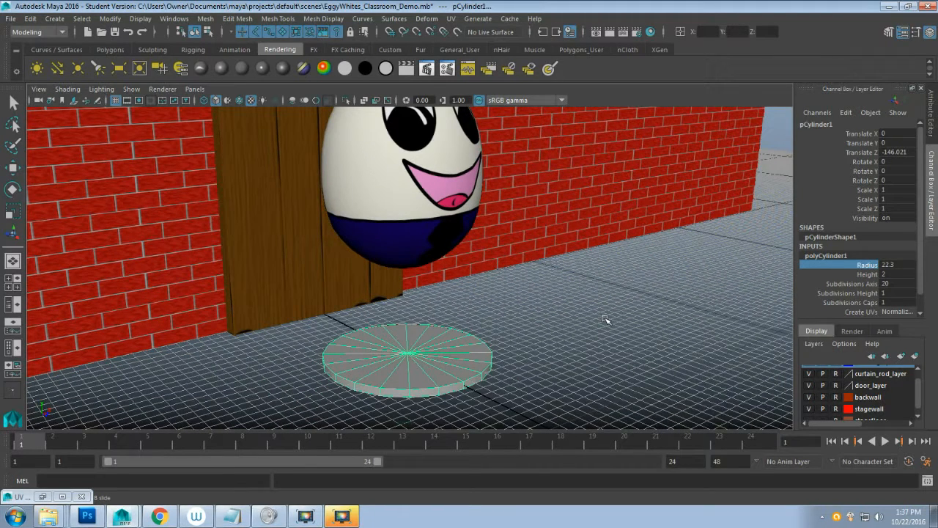
{"action": "double_click", "coordinate": [895, 265]}
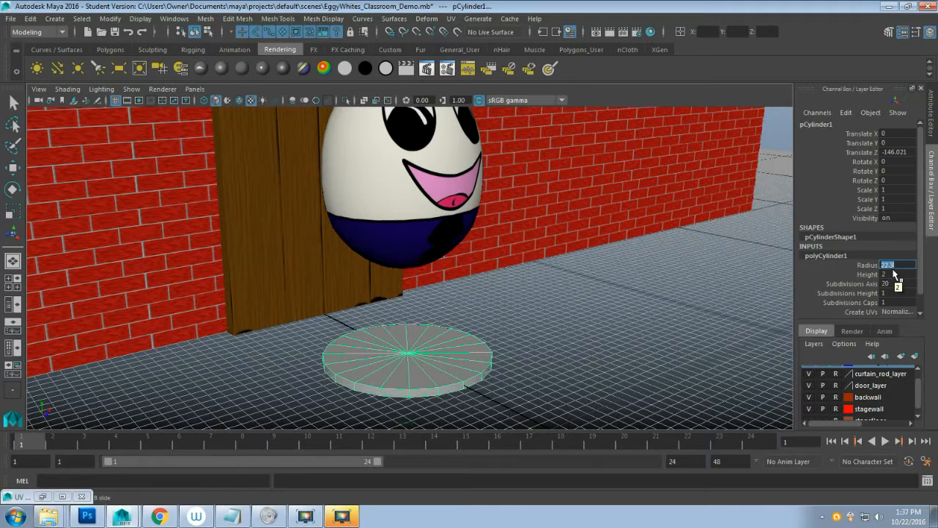
{"action": "key", "text": "Return"}
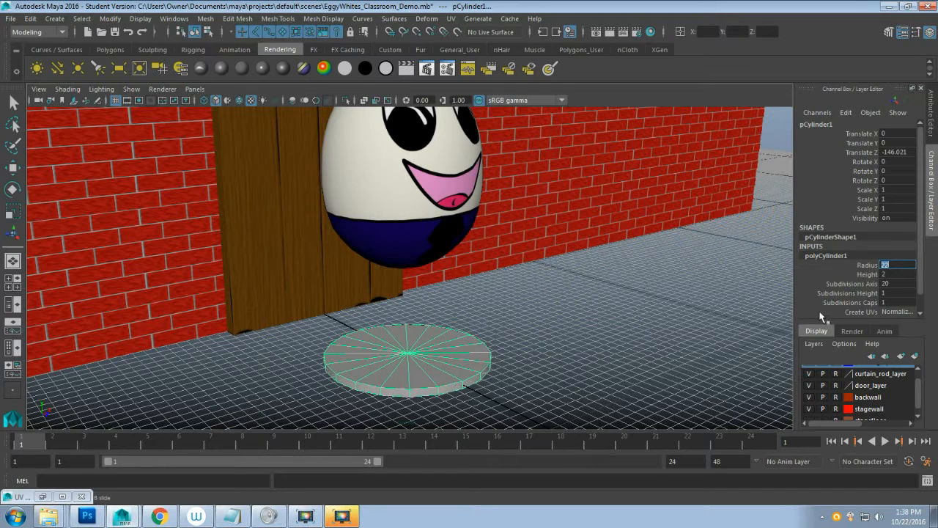
Step: Try several heights for the cylinder, including 10, and settle on a height of 5
{"action": "left_click", "coordinate": [864, 274]}
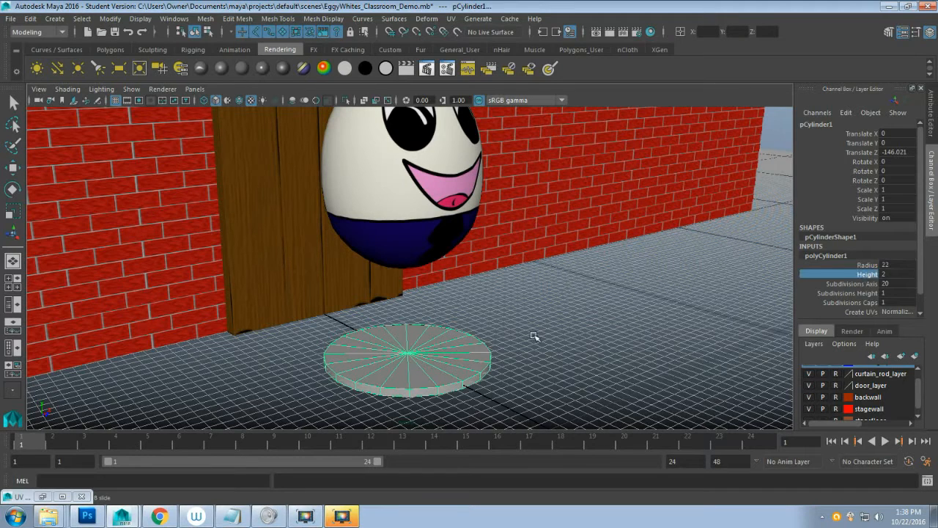
{"action": "middle_click_drag", "start_coordinate": [533, 334], "coordinate": [554, 327]}
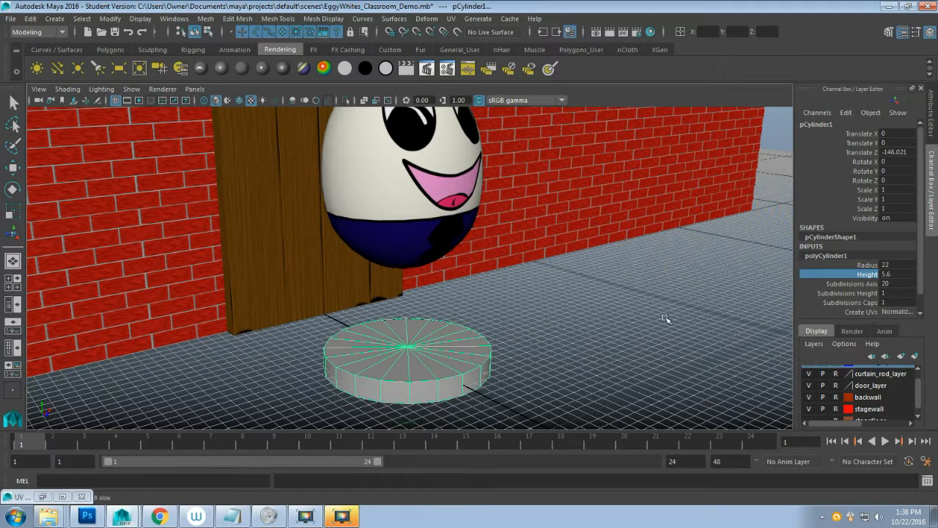
{"action": "double_click", "coordinate": [913, 274]}
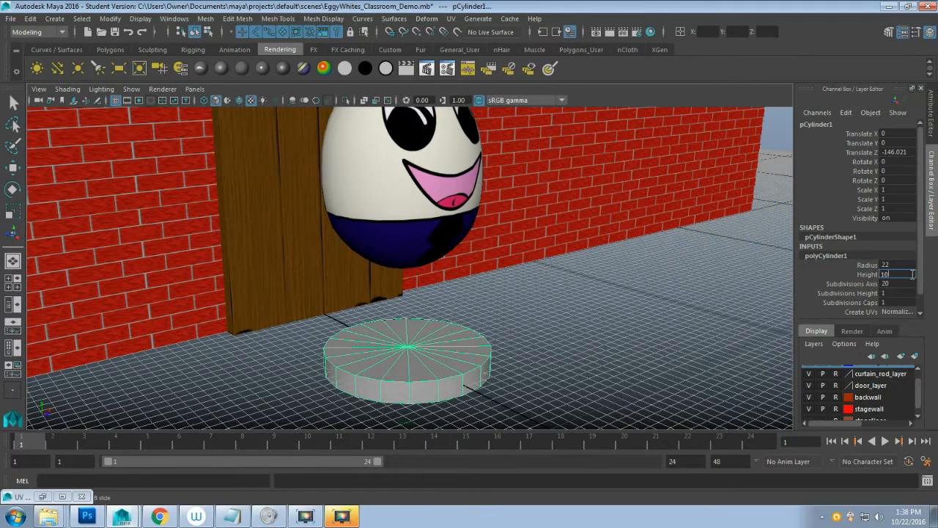
{"action": "key", "text": "Return"}
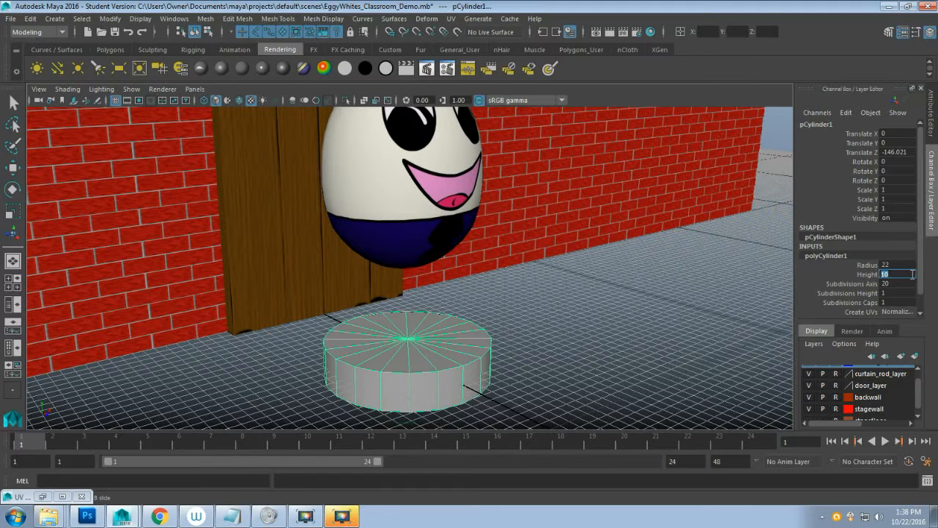
{"action": "type", "text": "5"}
{"action": "key", "text": "Return"}
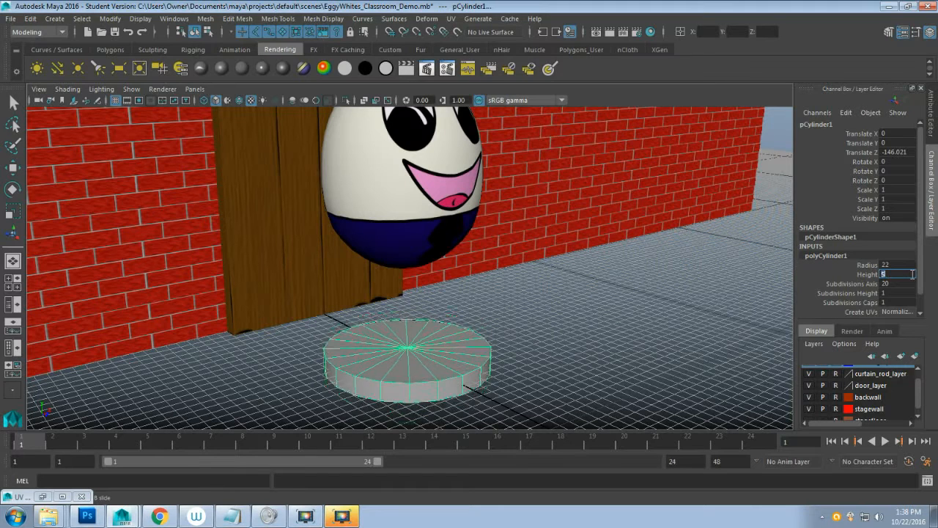
Step: Set the cylinder's height subdivisions to 3
{"action": "left_click", "coordinate": [864, 294]}
{"action": "double_click", "coordinate": [885, 294]}
{"action": "type", "text": "2"}
{"action": "key", "text": "Return"}
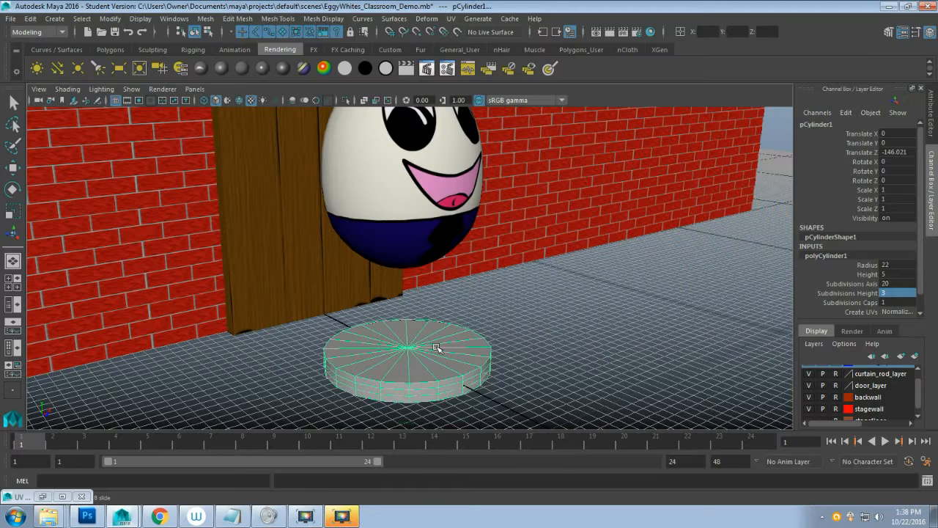
Step: Preview the cylinder with smooth mesh display, inspect its rounded edges, and return it to the unsmoothed display
{"action": "key", "text": "w"}
{"action": "key", "text": "3"}
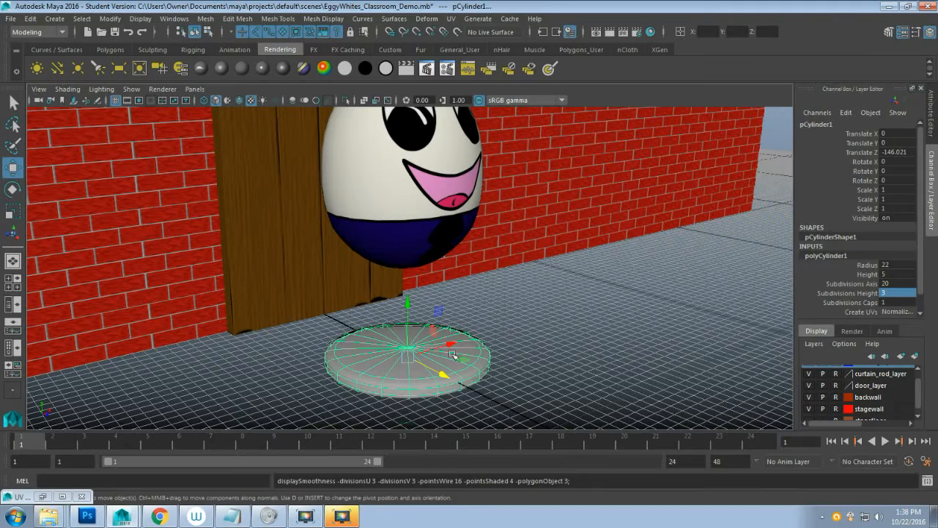
{"action": "mouse_move", "coordinate": [551, 356]}
{"action": "left_mouse_down", "text": "alt"}
{"action": "mouse_move", "coordinate": [550, 311]}
{"action": "mouse_move", "coordinate": [541, 369]}
{"action": "left_mouse_up", "text": "alt"}
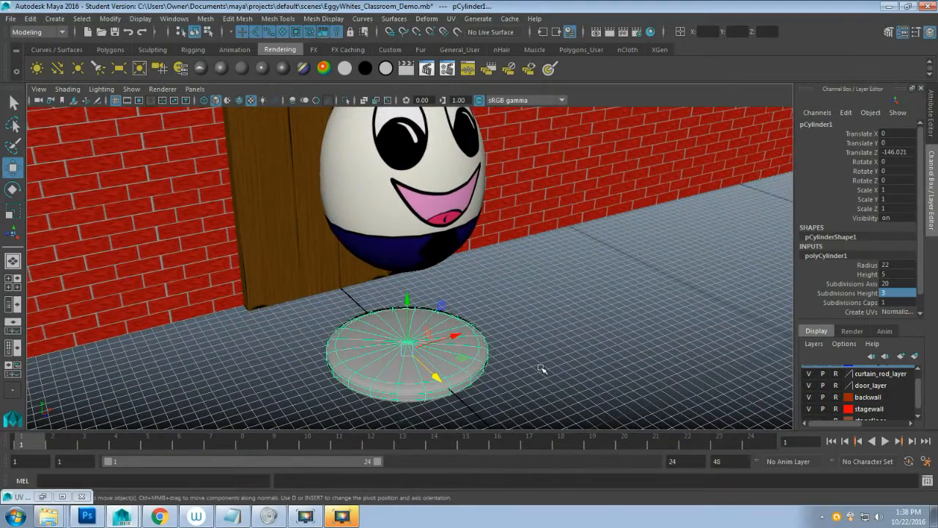
{"action": "key", "text": "1"}
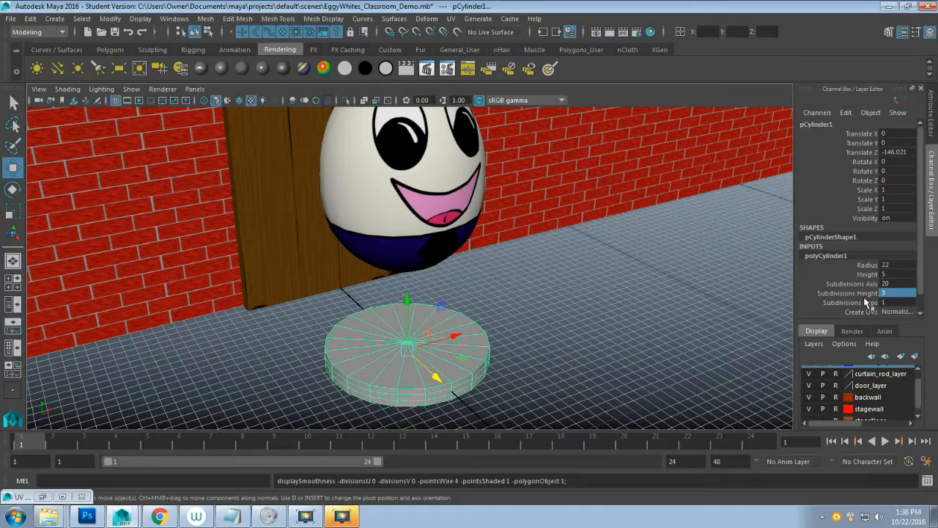
Step: Set the cylinder's height subdivisions to 2
{"action": "double_click", "coordinate": [895, 293]}
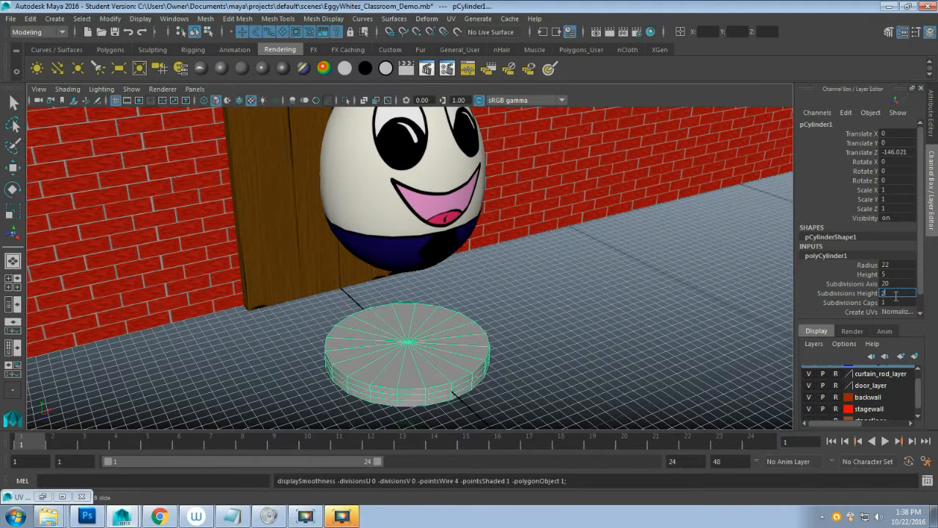
{"action": "key", "text": "Return"}
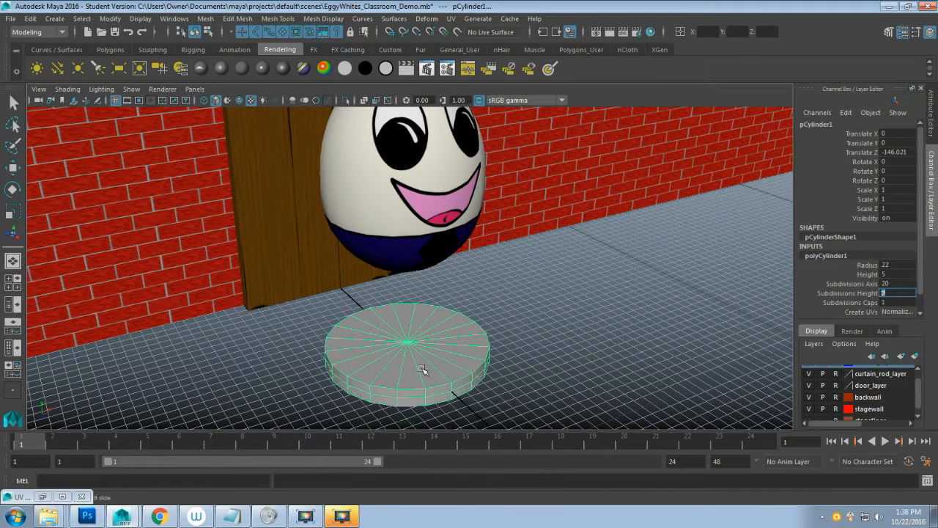
{"action": "left_click_drag", "start_coordinate": [418, 365], "coordinate": [411, 360], "text": "alt"}
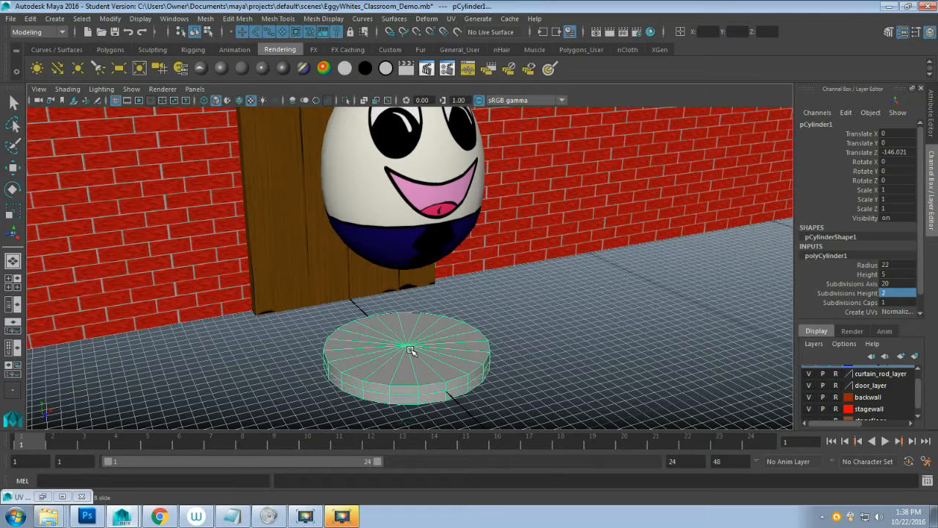
Step: Switch to face selection and select every triangular face of the cylinder's top cap
{"action": "key", "text": "F11"}
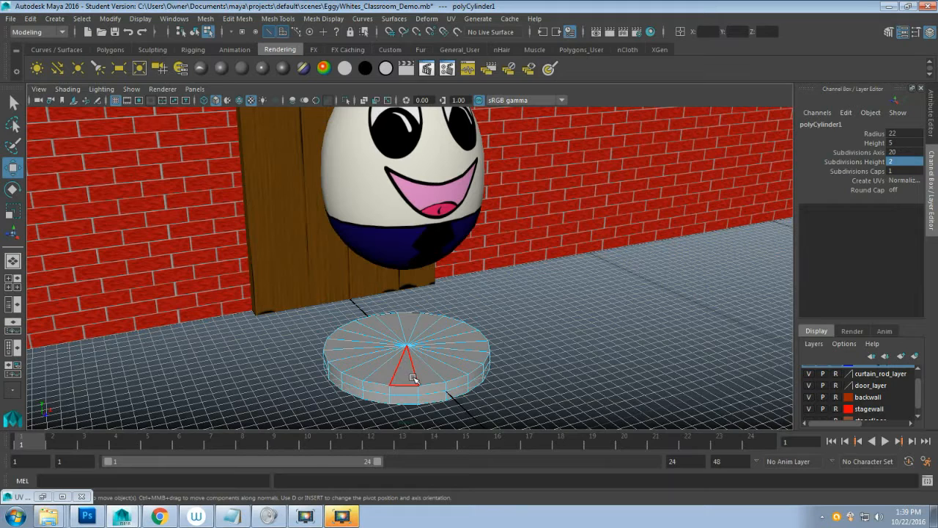
{"action": "key", "text": "q"}
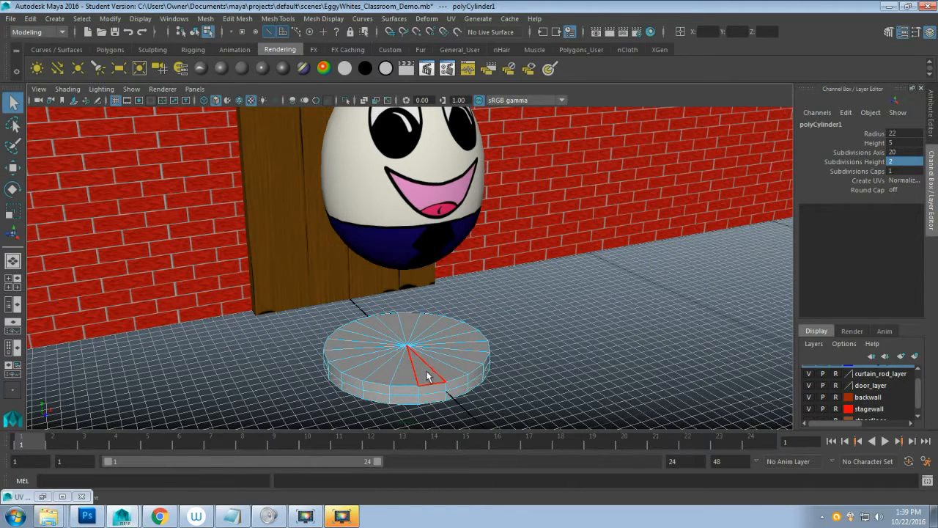
{"action": "left_click", "coordinate": [429, 370]}
{"action": "left_click", "coordinate": [444, 368], "text": "shift"}
{"action": "left_click", "coordinate": [454, 361], "text": "shift"}
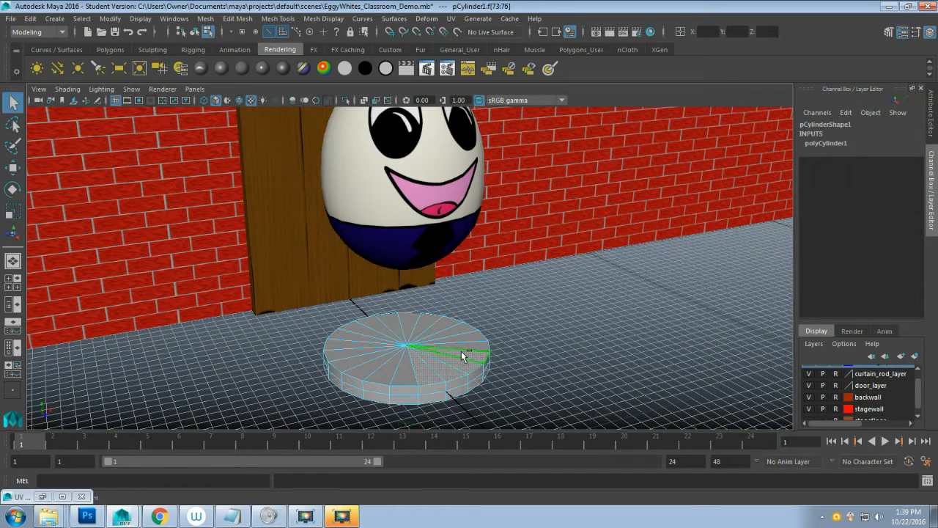
{"action": "left_click", "coordinate": [464, 346], "text": "shift"}
{"action": "left_click", "coordinate": [463, 340], "text": "shift"}
{"action": "left_click", "coordinate": [456, 329], "text": "shift"}
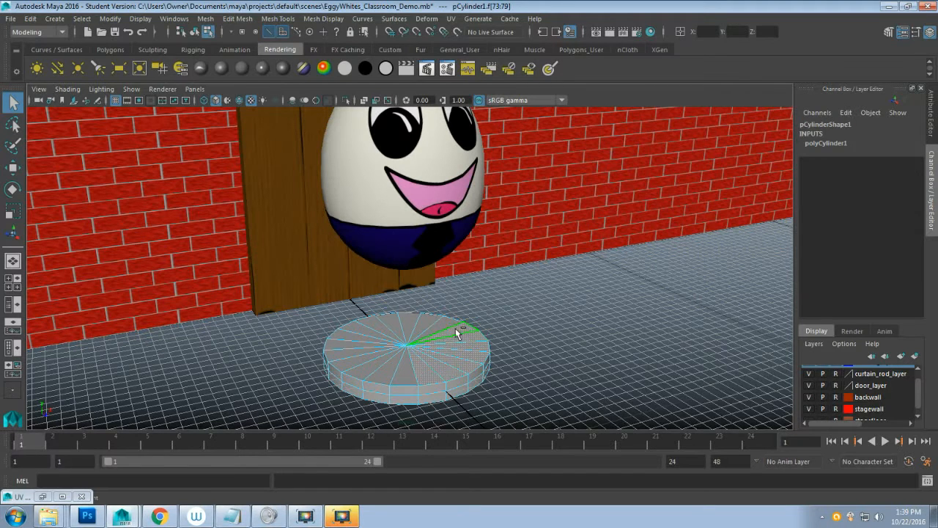
{"action": "left_click", "coordinate": [446, 324], "text": "shift"}
{"action": "left_click", "coordinate": [424, 320], "text": "shift"}
{"action": "left_click", "coordinate": [407, 319], "text": "shift"}
{"action": "left_click", "coordinate": [384, 317], "text": "shift"}
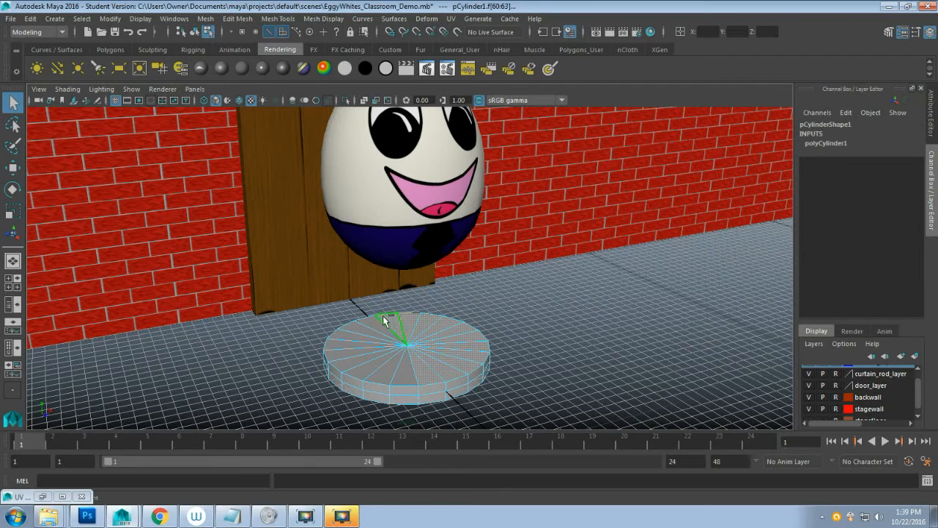
{"action": "left_click", "coordinate": [356, 320], "text": "shift"}
{"action": "left_click", "coordinate": [347, 331], "text": "shift"}
{"action": "left_click", "coordinate": [337, 339], "text": "shift"}
{"action": "left_click", "coordinate": [333, 345], "text": "shift"}
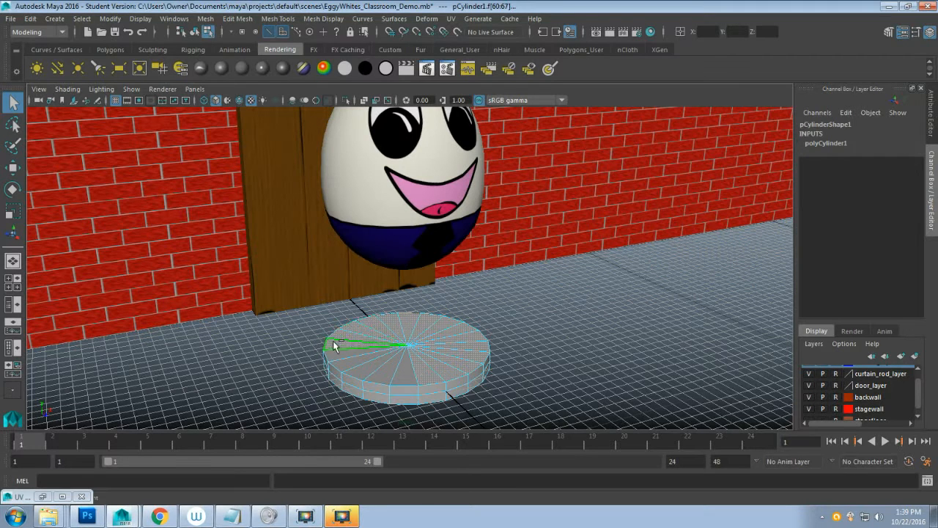
{"action": "left_click", "coordinate": [339, 359], "text": "shift"}
{"action": "left_click", "coordinate": [363, 368], "text": "shift"}
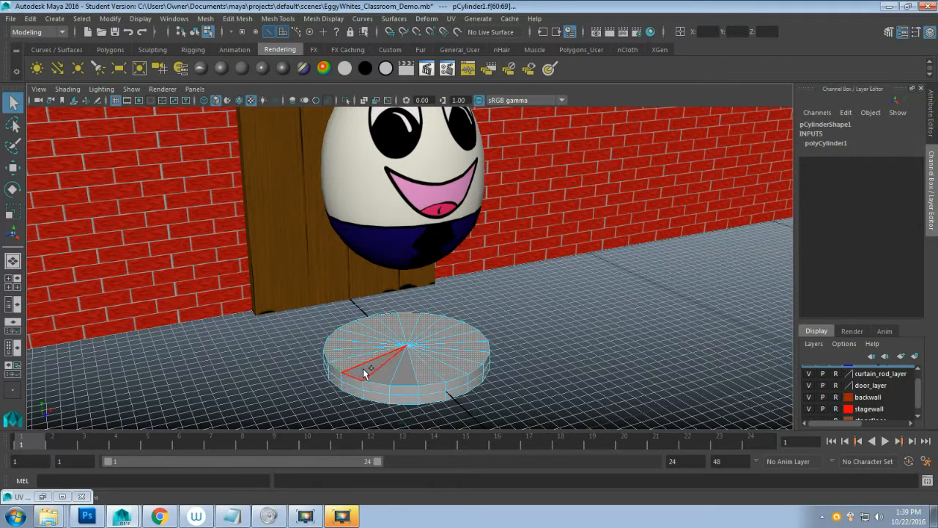
{"action": "left_click", "coordinate": [364, 368], "text": "shift"}
{"action": "left_click", "coordinate": [389, 370], "text": "shift"}
{"action": "left_click", "coordinate": [411, 363], "text": "shift"}
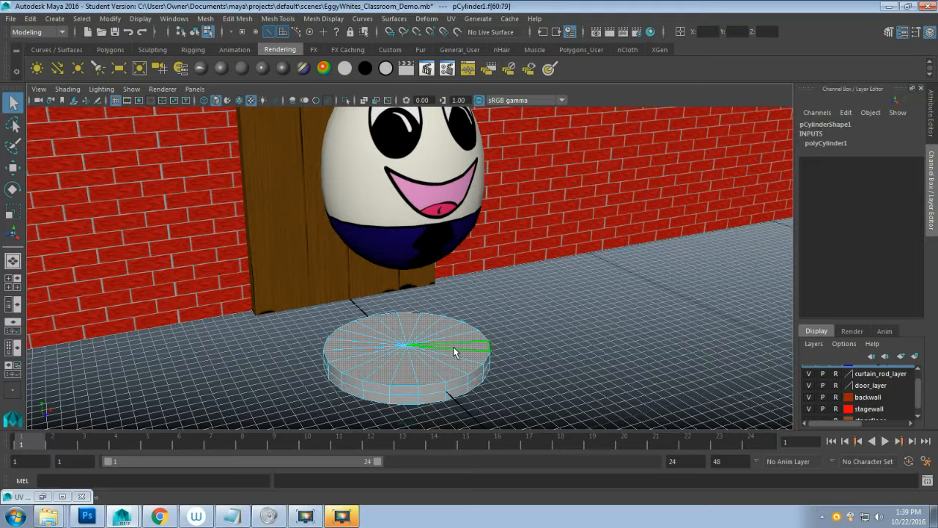
Step: Scale the selected top cap faces slightly inward to give the cylinder a bevelled upper edge
{"action": "key", "text": "r"}
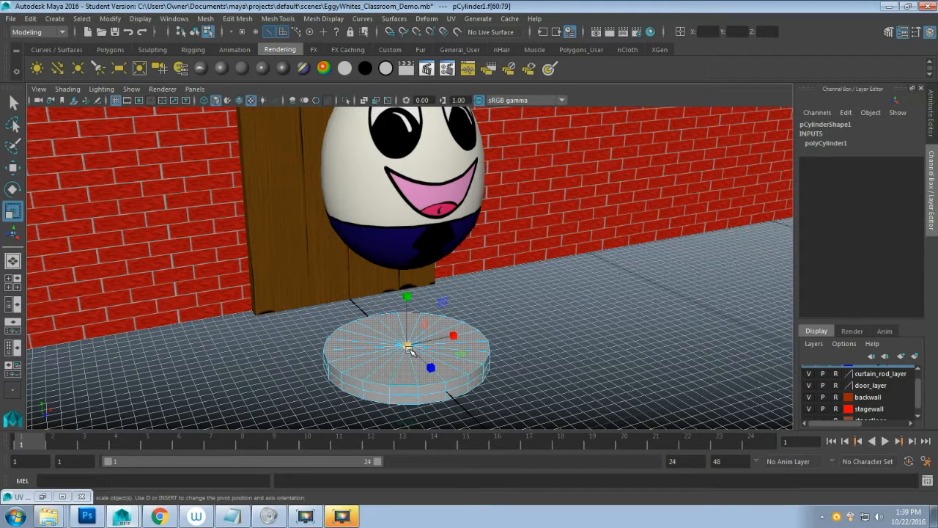
{"action": "left_click_drag", "start_coordinate": [409, 348], "coordinate": [392, 349]}
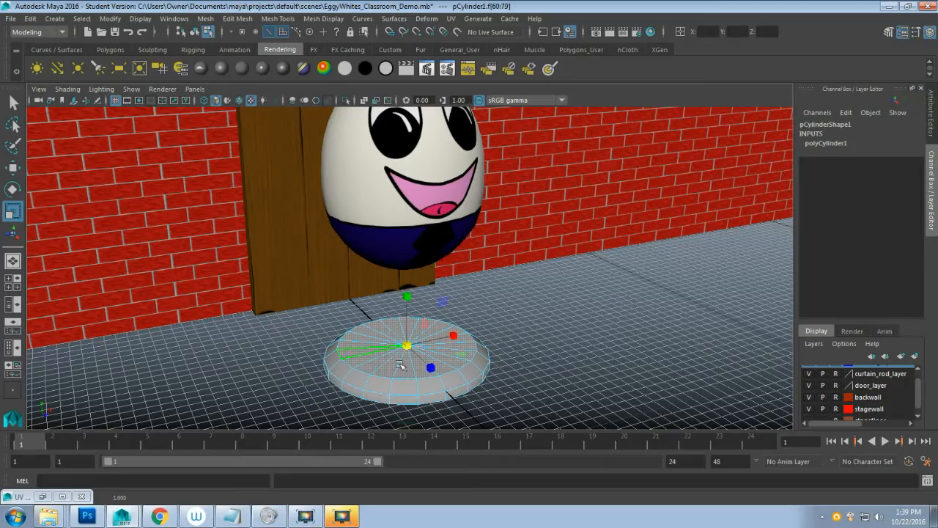
{"action": "left_click_drag", "start_coordinate": [477, 378], "coordinate": [471, 343], "text": "alt"}
{"action": "scroll", "coordinate": [518, 364], "scroll_direction": "up", "scroll_amount": 5}
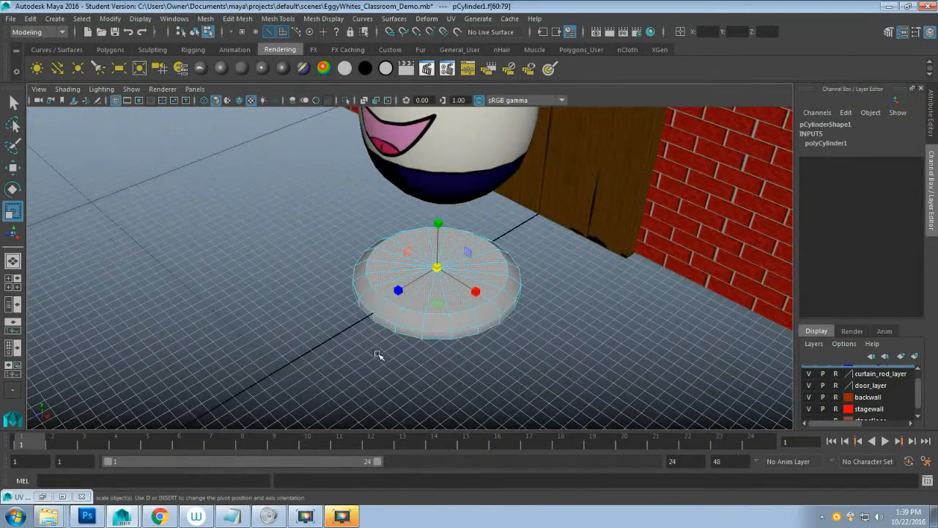
{"action": "scroll", "coordinate": [378, 355], "scroll_direction": "up", "scroll_amount": 2}
Step: Deselect the faces, switch to edge selection, and delete every other radial edge on the cylinder's top cap
{"action": "key", "text": "q"}
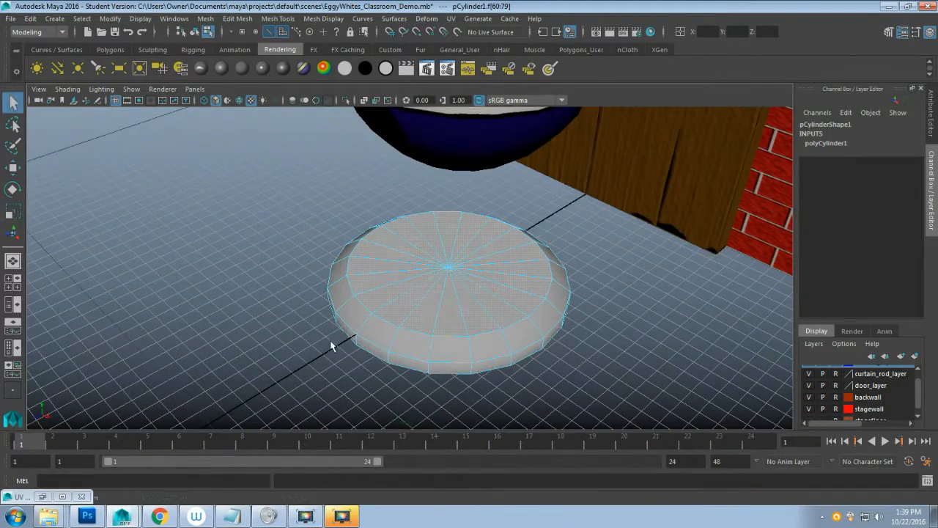
{"action": "left_click", "coordinate": [330, 343]}
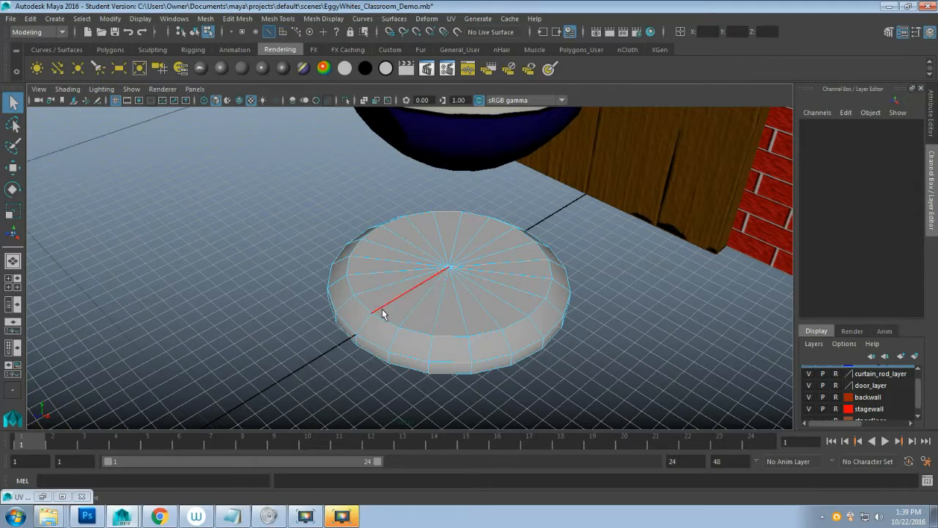
{"action": "left_click_drag", "start_coordinate": [382, 309], "coordinate": [355, 309], "text": "alt"}
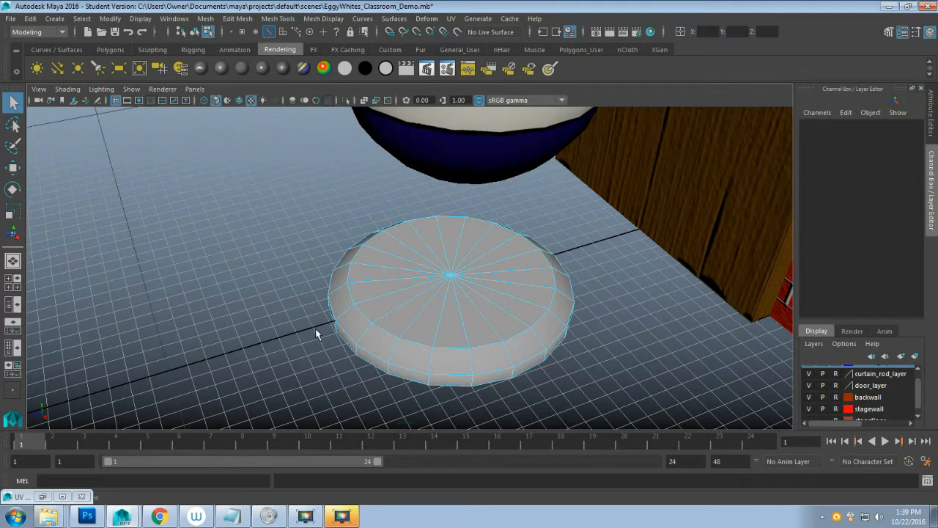
{"action": "left_click_drag", "start_coordinate": [333, 326], "coordinate": [356, 336], "text": "alt"}
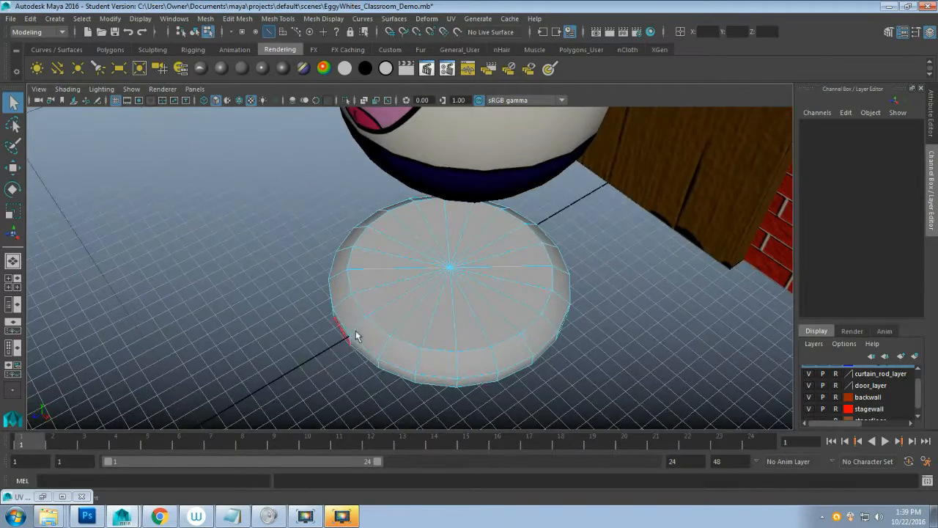
{"action": "left_click", "coordinate": [395, 304]}
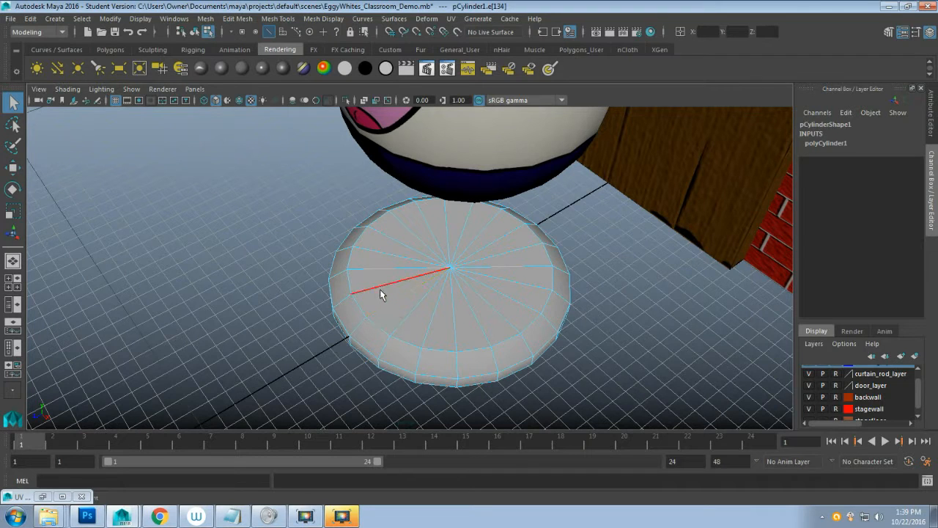
{"action": "left_click", "coordinate": [380, 289]}
{"action": "left_click", "coordinate": [385, 253], "text": "shift"}
{"action": "left_click", "coordinate": [404, 225], "text": "shift"}
{"action": "left_click", "coordinate": [442, 218], "text": "shift"}
{"action": "left_click", "coordinate": [478, 222], "text": "shift"}
{"action": "left_click", "coordinate": [506, 250], "text": "shift"}
{"action": "left_click", "coordinate": [505, 274], "text": "shift"}
{"action": "left_click", "coordinate": [402, 322], "text": "shift"}
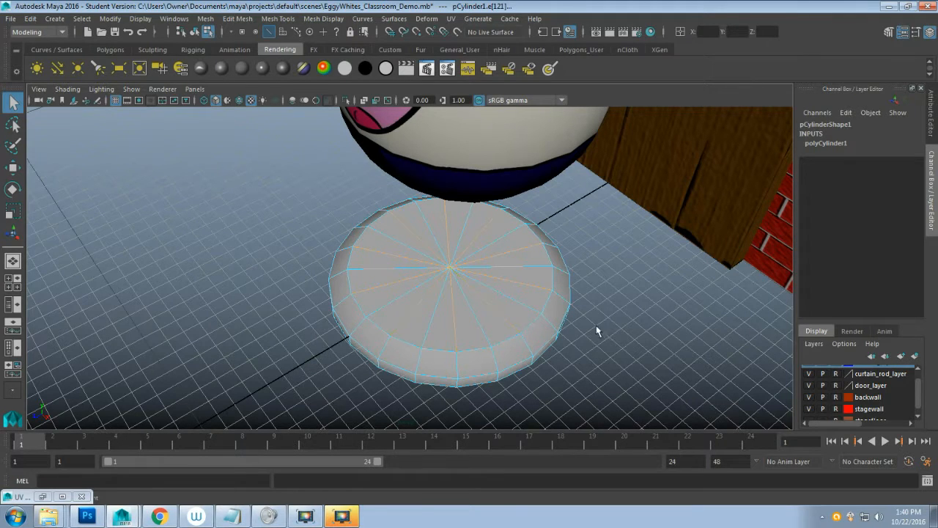
{"action": "left_click", "coordinate": [619, 321]}
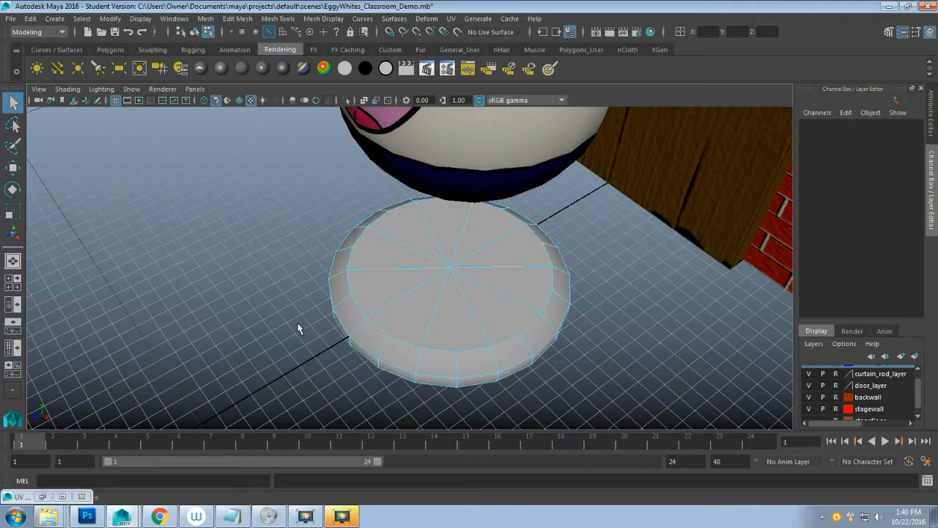
Step: Delete every other radial edge on the cylinder's underside cap
{"action": "left_click_drag", "start_coordinate": [299, 329], "coordinate": [332, 222], "text": "alt"}
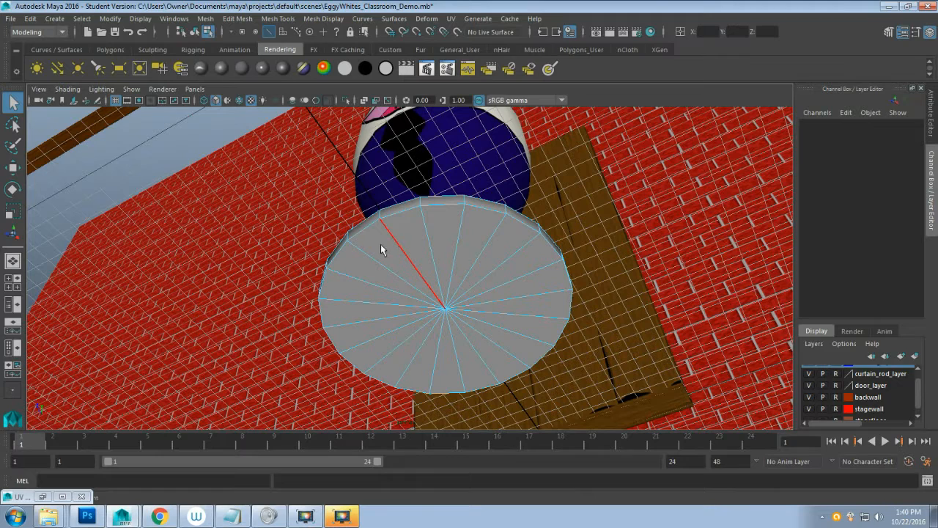
{"action": "left_click", "coordinate": [379, 261]}
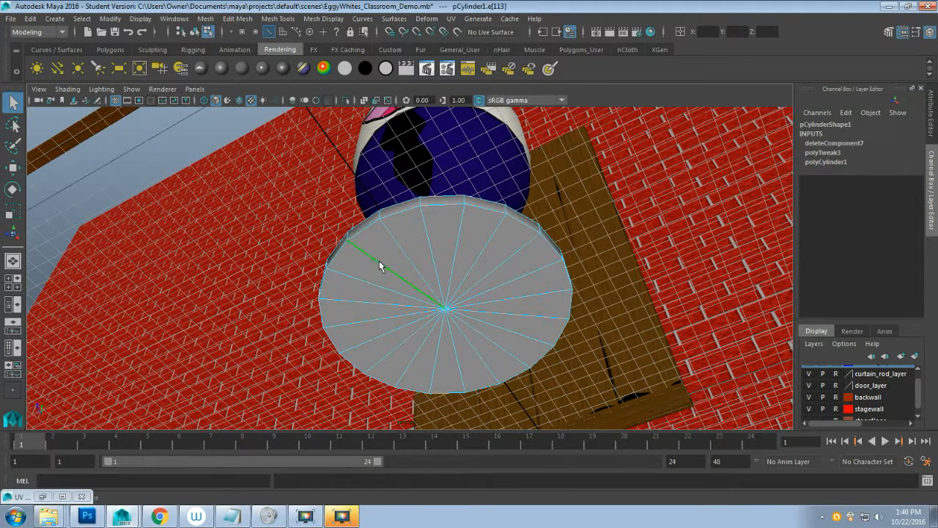
{"action": "left_click", "coordinate": [361, 299], "text": "shift"}
{"action": "left_click", "coordinate": [412, 359], "text": "shift"}
{"action": "left_click", "coordinate": [452, 350], "text": "shift"}
{"action": "left_click", "coordinate": [480, 334], "text": "shift"}
{"action": "left_click", "coordinate": [498, 311], "text": "shift"}
{"action": "left_click", "coordinate": [439, 241], "text": "shift"}
{"action": "key", "text": "Delete"}
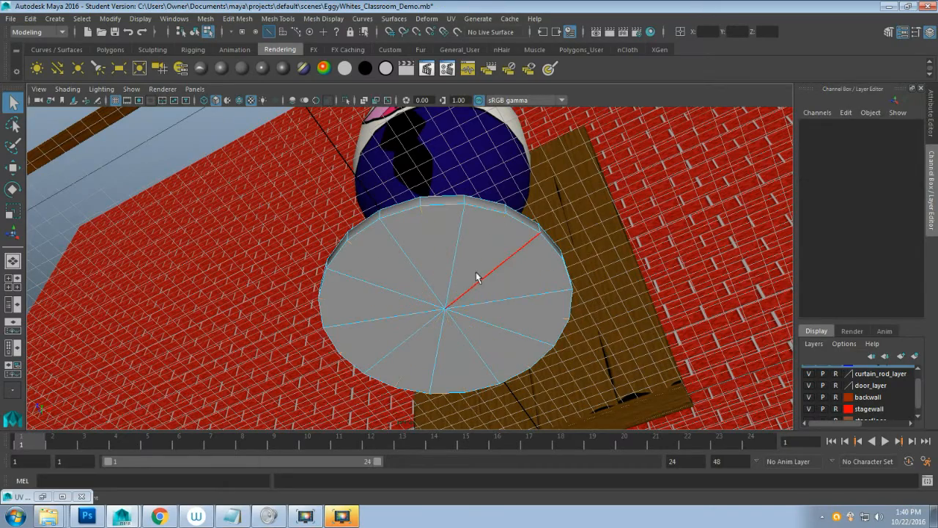
Step: Return to object mode, select the cylinder, and rename it stool_top
{"action": "left_click_drag", "start_coordinate": [469, 234], "coordinate": [450, 329], "text": "alt"}
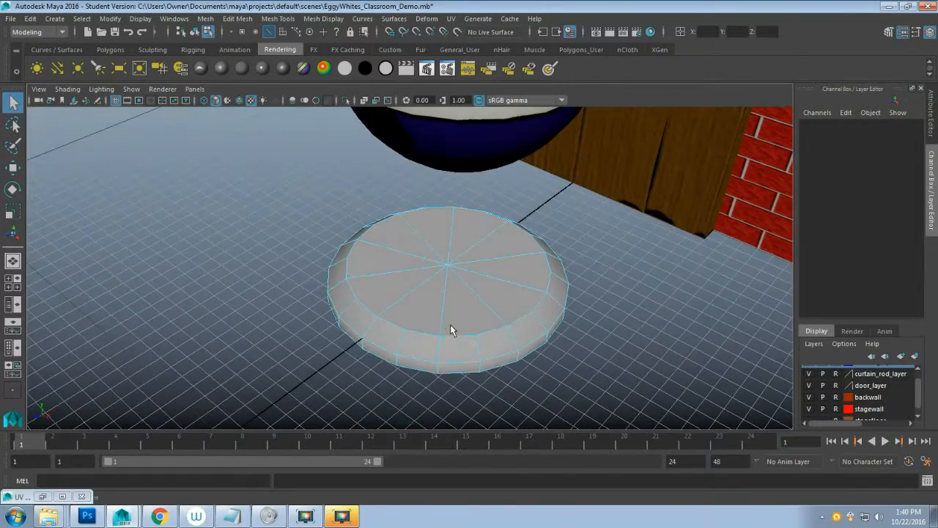
{"action": "left_click_drag", "start_coordinate": [448, 296], "coordinate": [484, 314], "text": "alt"}
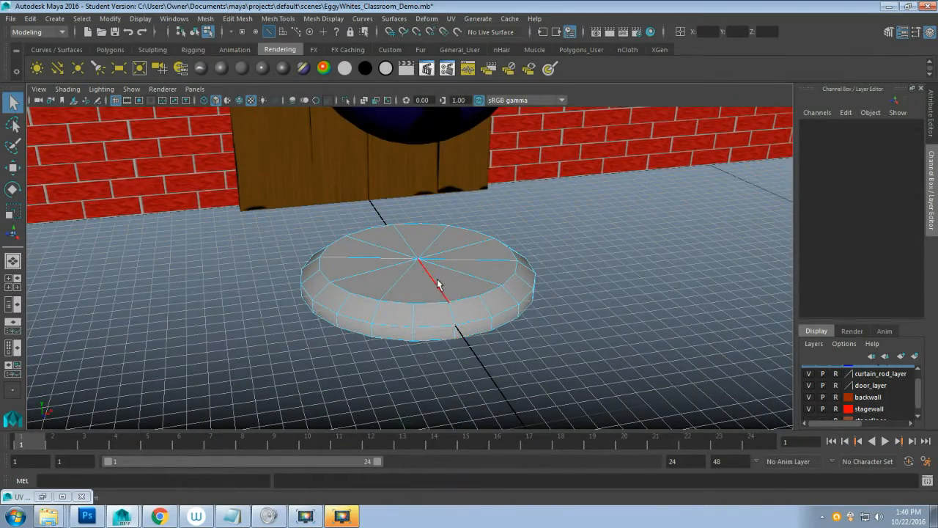
{"action": "right_click_drag", "start_coordinate": [438, 258], "coordinate": [487, 179]}
{"action": "left_click", "coordinate": [464, 302]}
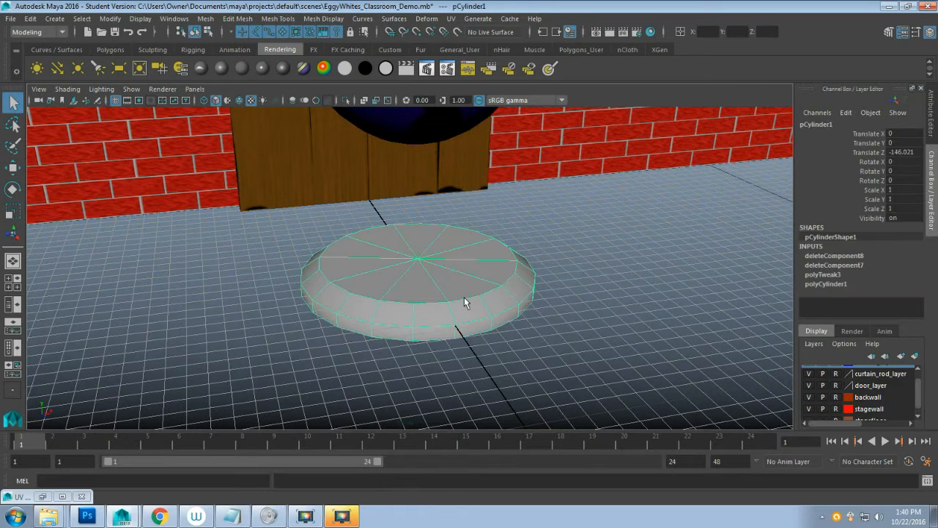
{"action": "double_click", "coordinate": [817, 125]}
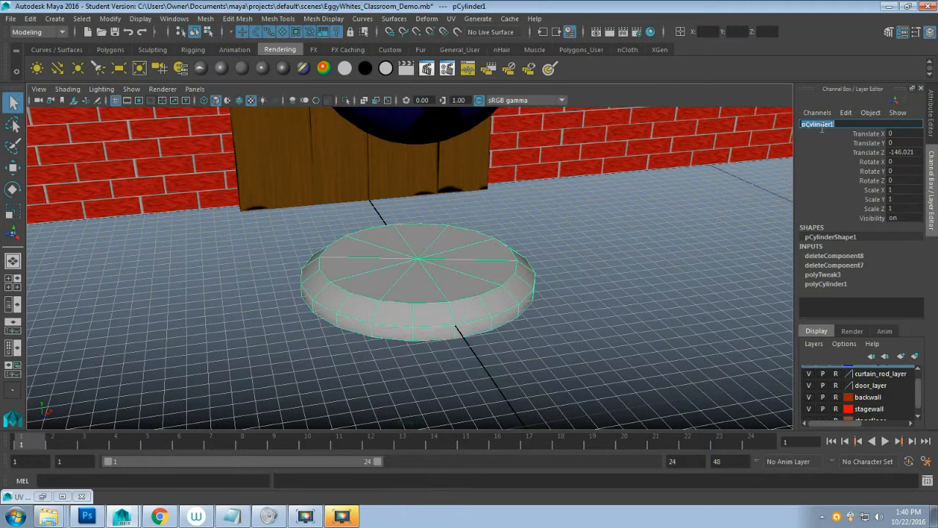
{"action": "type", "text": "stgol_top"}
{"action": "key", "text": "Return"}
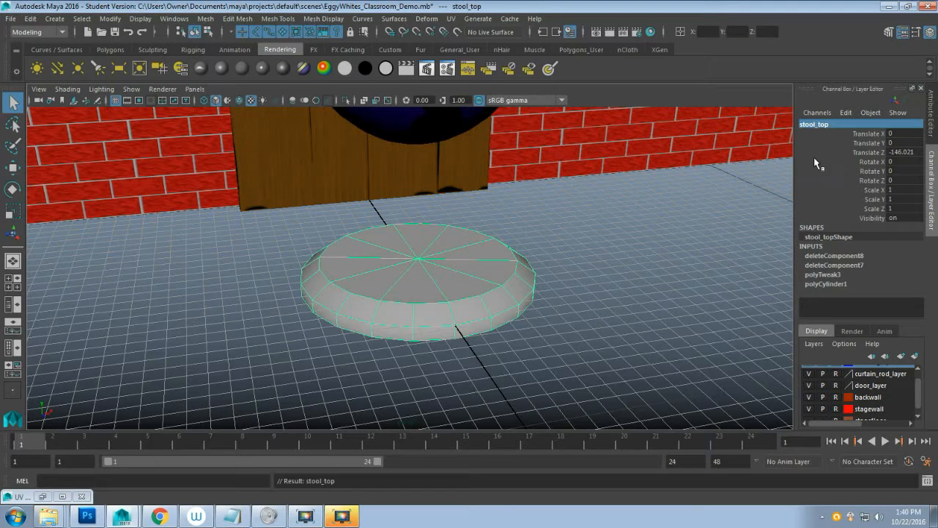
Step: Raise the stool top vertically to a Translate Y of about 22.8 so it sits directly beneath the egg character
{"action": "scroll", "coordinate": [455, 256], "scroll_direction": "down", "scroll_amount": 4}
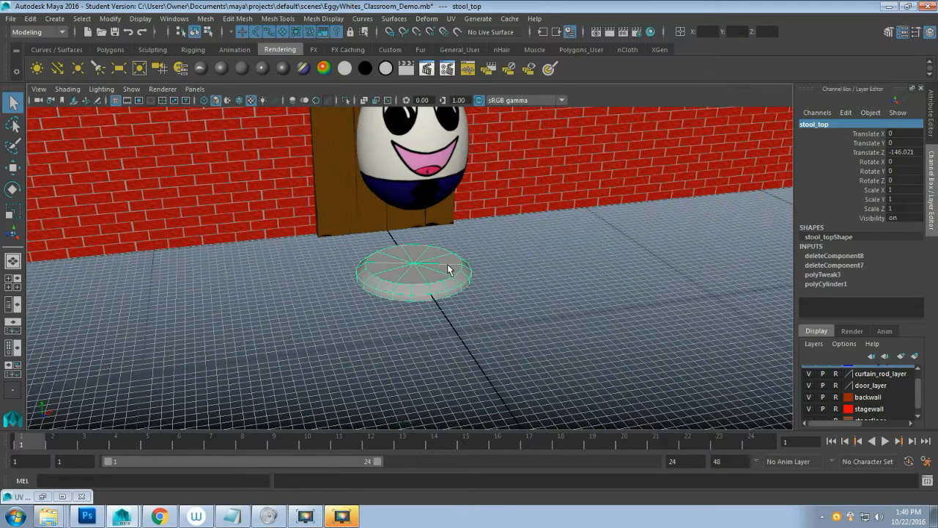
{"action": "key", "text": "w"}
{"action": "scroll", "coordinate": [435, 301], "scroll_direction": "up", "scroll_amount": 4}
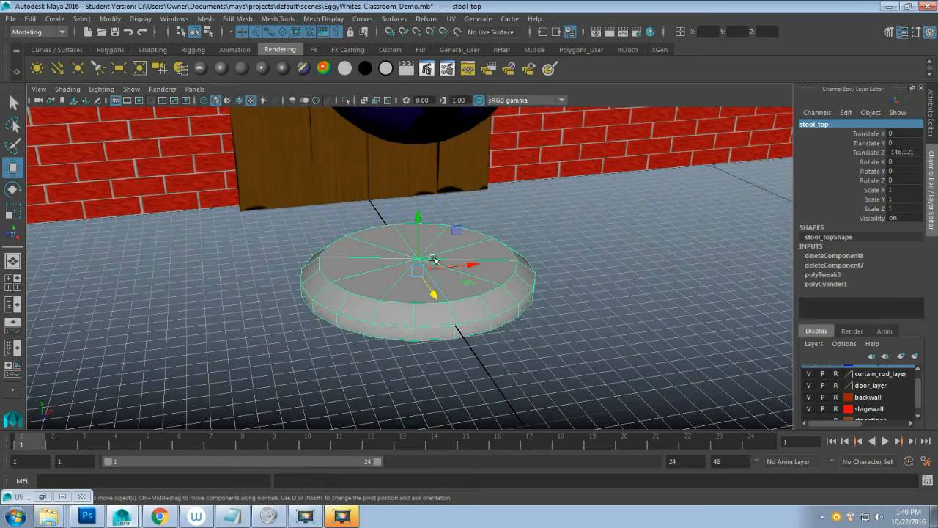
{"action": "left_click_drag", "start_coordinate": [419, 214], "coordinate": [408, 93]}
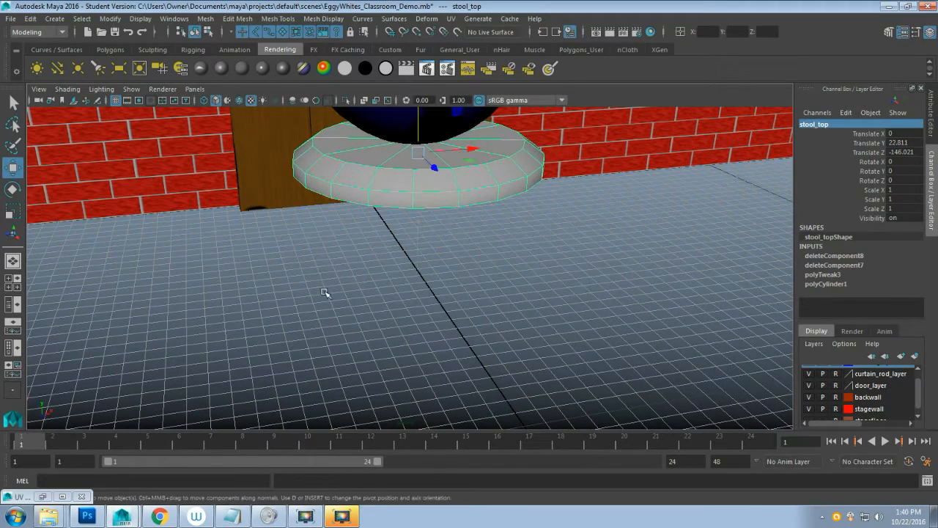
{"action": "scroll", "coordinate": [326, 288], "scroll_direction": "down", "scroll_amount": 8}
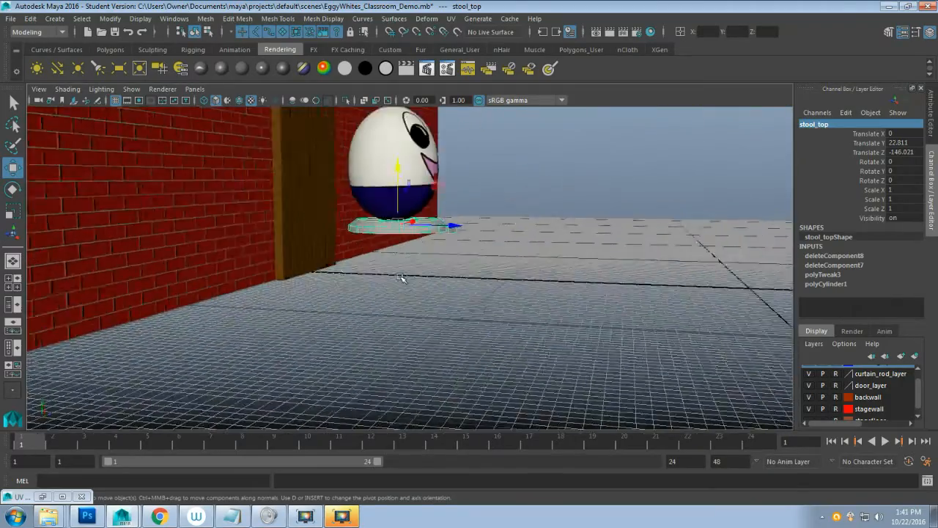
{"action": "scroll", "coordinate": [401, 278], "scroll_direction": "down", "scroll_amount": 3}
{"action": "left_click_drag", "start_coordinate": [513, 302], "coordinate": [344, 283], "text": "alt"}
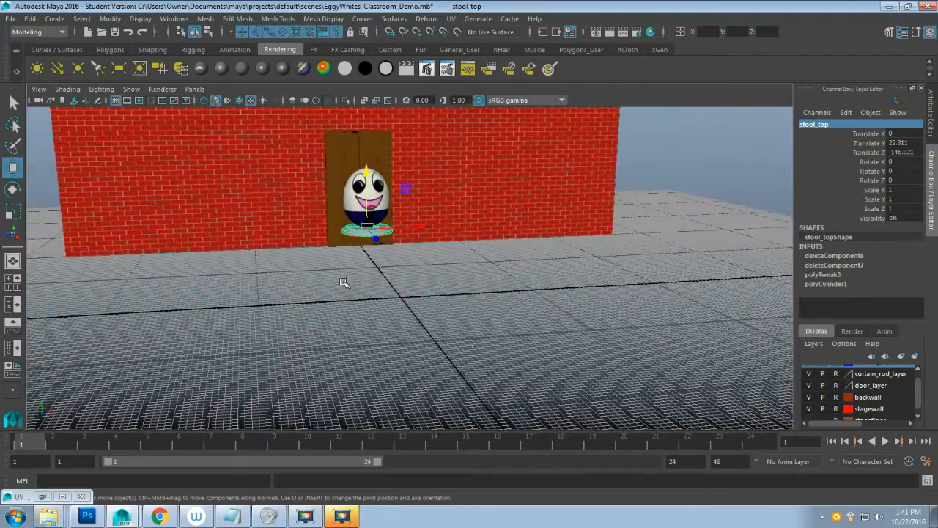
{"action": "scroll", "coordinate": [346, 277], "scroll_direction": "up", "scroll_amount": 5}
{"action": "middle_click_drag", "start_coordinate": [347, 272], "coordinate": [457, 350], "text": "alt"}
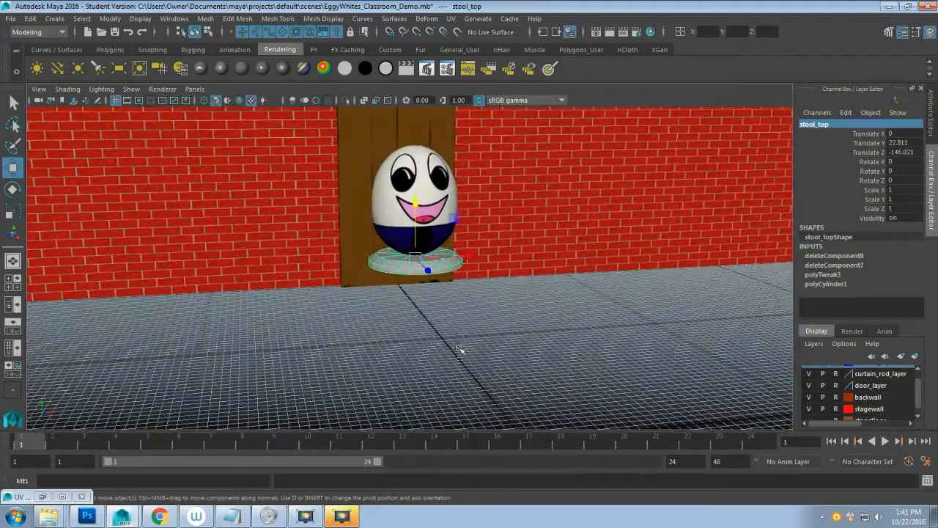
Step: Raise the stool top to a Translate Y of about 32.2 and the egg to about 60.2 so it rests on the seat
{"action": "scroll", "coordinate": [456, 350], "scroll_direction": "up", "scroll_amount": 3}
{"action": "left_click_drag", "start_coordinate": [456, 349], "coordinate": [506, 219], "text": "alt"}
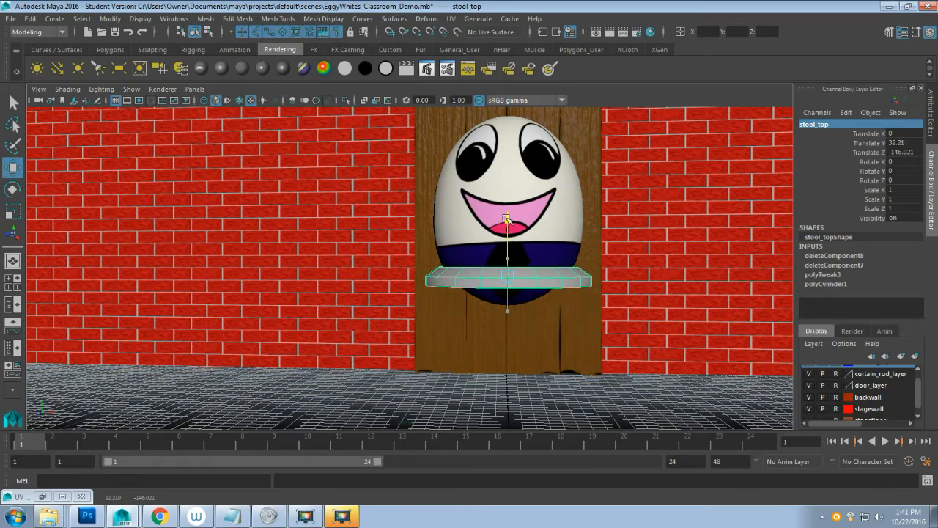
{"action": "left_click", "coordinate": [551, 212]}
{"action": "left_click_drag", "start_coordinate": [507, 155], "coordinate": [510, 121]}
{"action": "left_click_drag", "start_coordinate": [469, 220], "coordinate": [425, 318], "text": "alt"}
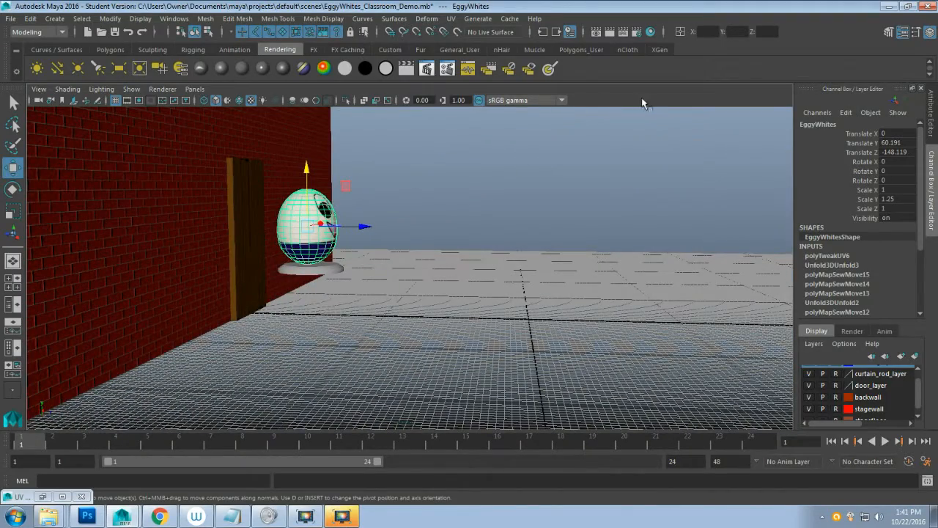
{"action": "left_click_drag", "start_coordinate": [484, 231], "coordinate": [343, 261], "text": "alt"}
{"action": "scroll", "coordinate": [342, 261], "scroll_direction": "up", "scroll_amount": 5}
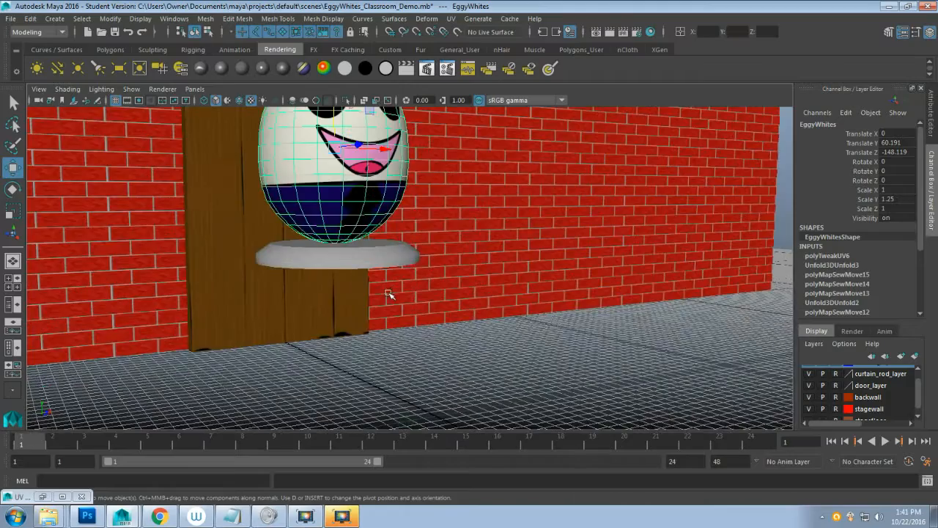
{"action": "left_click_drag", "start_coordinate": [388, 293], "coordinate": [352, 291], "text": "alt"}
Step: Create a new polygon cylinder for the stool's leg
{"action": "left_click", "coordinate": [399, 270]}
{"action": "left_click_drag", "start_coordinate": [399, 269], "coordinate": [336, 301], "text": "alt"}
{"action": "middle_click_drag", "start_coordinate": [336, 302], "coordinate": [427, 364], "text": "alt"}
{"action": "scroll", "coordinate": [414, 326], "scroll_direction": "up", "scroll_amount": 4}
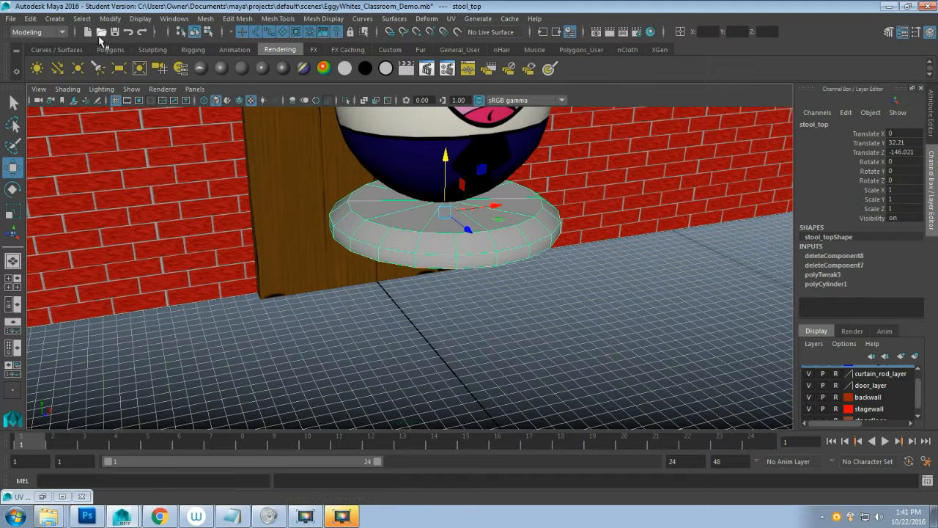
{"action": "left_click", "coordinate": [55, 19]}
{"action": "mouse_move", "coordinate": [89, 74]}
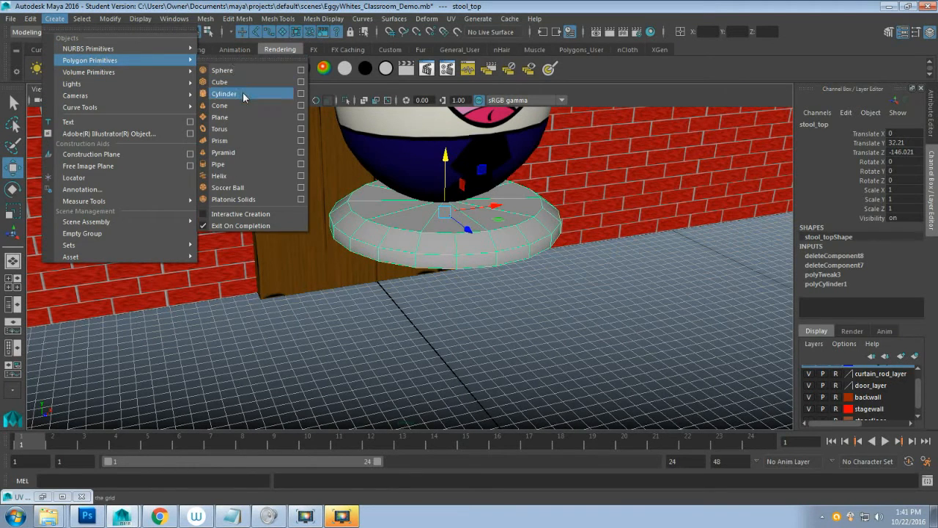
{"action": "left_click", "coordinate": [244, 94]}
Step: Move the new cylinder back to a Translate Z of about -153.9, placing it beneath the stool top
{"action": "scroll", "coordinate": [414, 311], "scroll_direction": "down", "scroll_amount": 5}
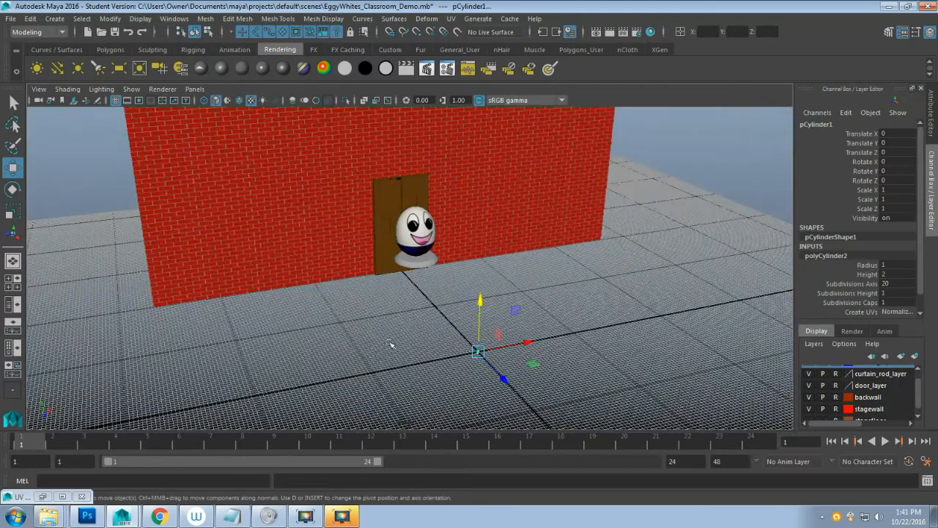
{"action": "left_click_drag", "start_coordinate": [503, 382], "coordinate": [437, 309]}
{"action": "scroll", "coordinate": [411, 342], "scroll_direction": "up", "scroll_amount": 4}
{"action": "scroll", "coordinate": [411, 342], "scroll_direction": "up", "scroll_amount": 3}
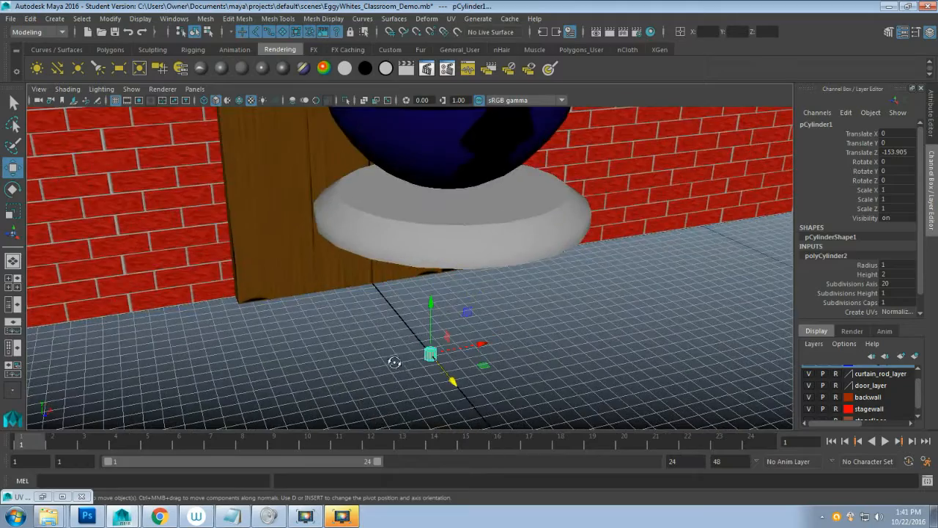
{"action": "scroll", "coordinate": [403, 364], "scroll_direction": "up", "scroll_amount": 4}
{"action": "scroll", "coordinate": [422, 359], "scroll_direction": "down", "scroll_amount": 1}
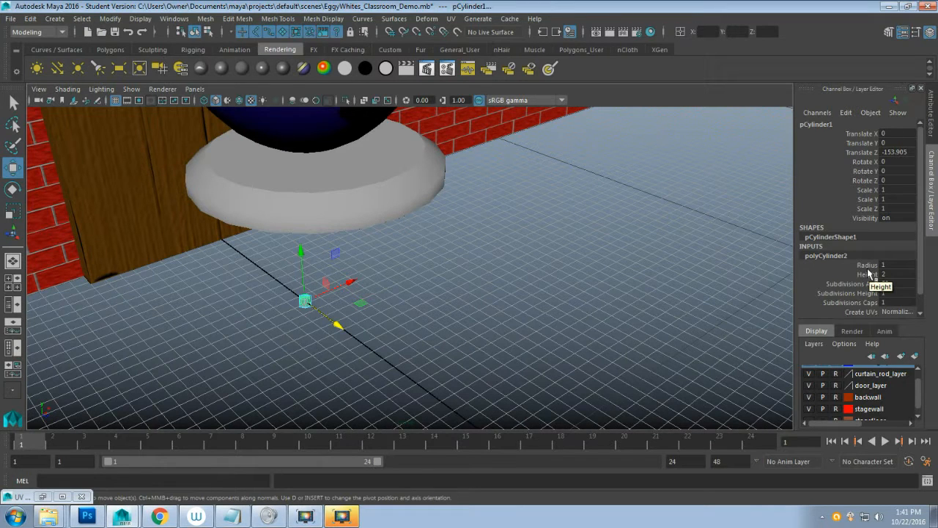
Step: Set the new cylinder's height to 30
{"action": "left_click", "coordinate": [820, 274]}
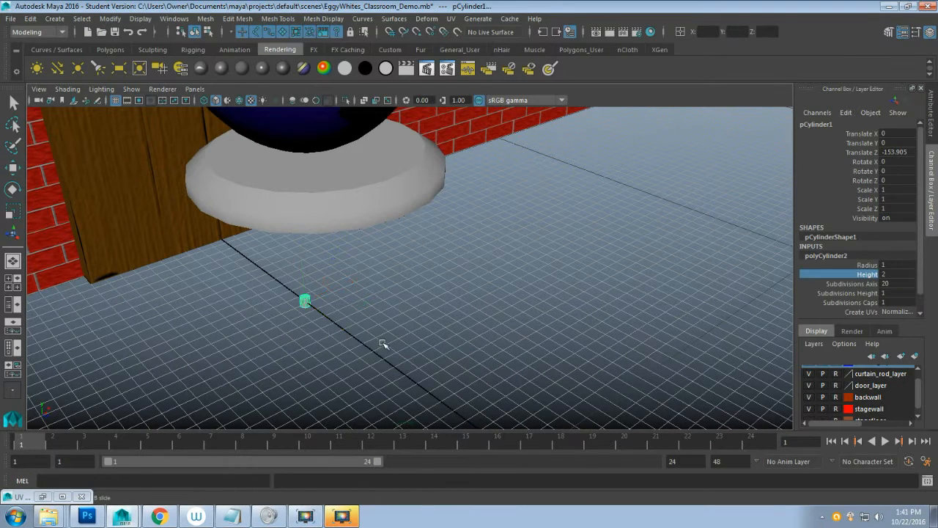
{"action": "left_click_drag", "start_coordinate": [382, 343], "coordinate": [563, 317], "text": "alt"}
{"action": "left_click", "coordinate": [893, 274]}
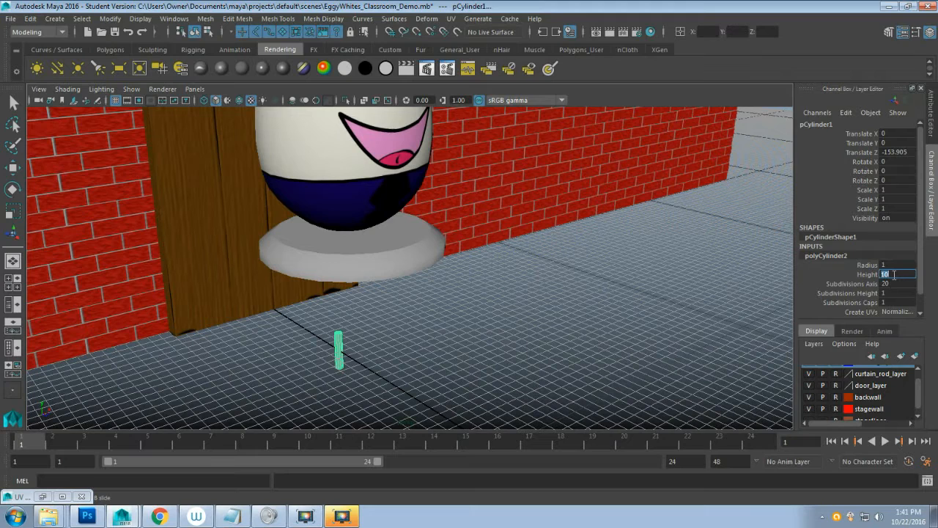
{"action": "type", "text": "20"}
{"action": "key", "text": "Return"}
{"action": "key", "text": "Return"}
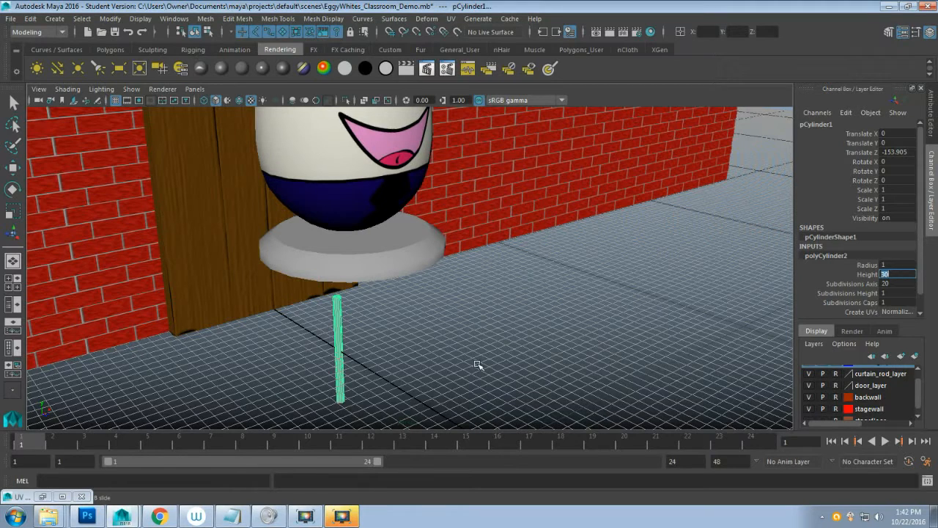
Step: Raise the tall thin cylinder to a Translate Y of about 11.0, bringing it up towards the seat's underside
{"action": "left_click_drag", "start_coordinate": [478, 364], "coordinate": [348, 253], "text": "alt"}
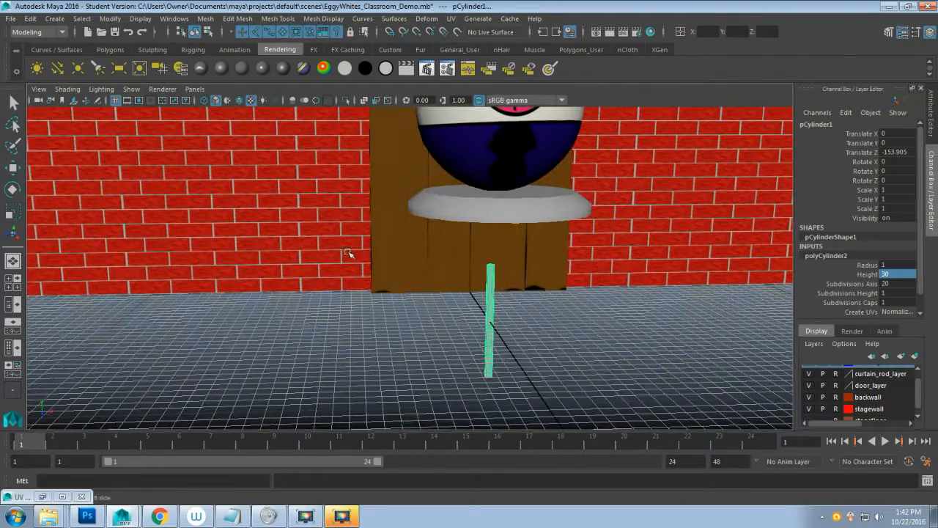
{"action": "left_click", "coordinate": [515, 214]}
{"action": "key", "text": "w"}
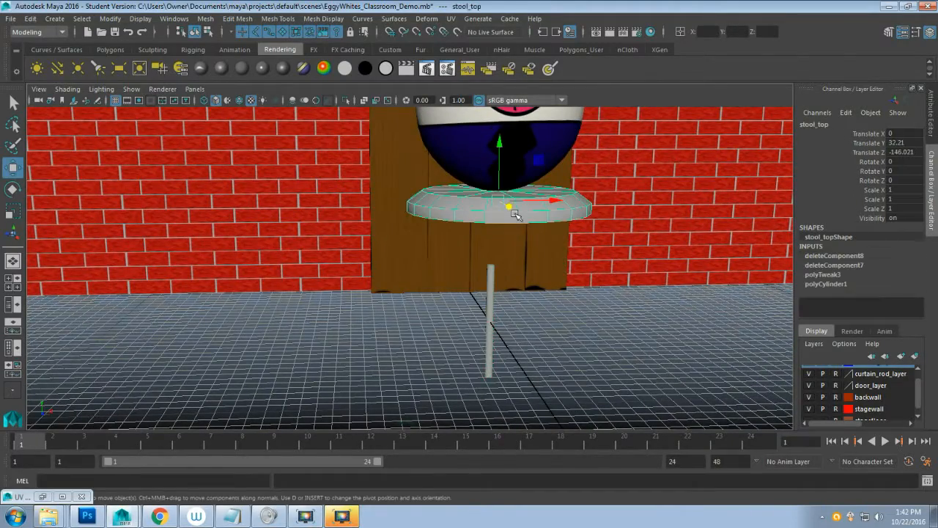
{"action": "left_click", "coordinate": [492, 284]}
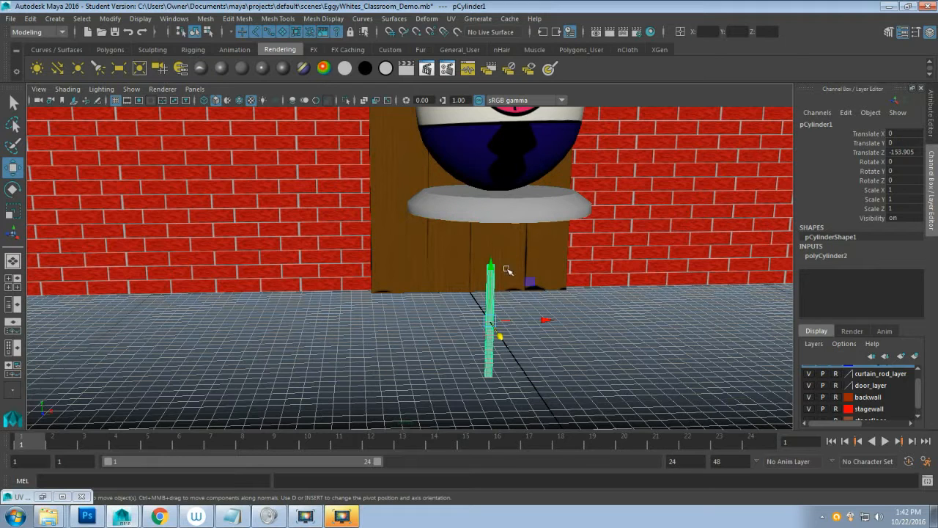
{"action": "left_click_drag", "start_coordinate": [489, 266], "coordinate": [486, 220]}
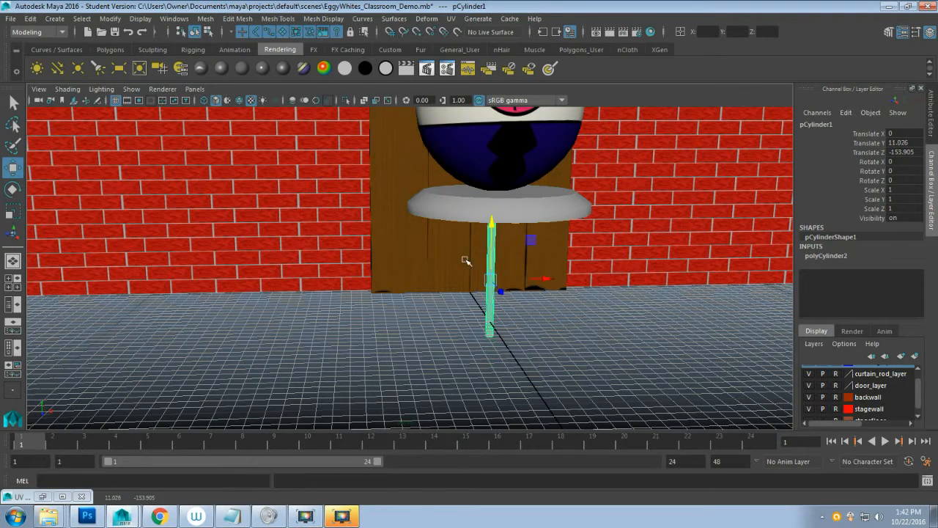
Step: Inspect the thin cylinder's position and thickness relative to the seat and floor from above and from low angles
{"action": "left_click_drag", "start_coordinate": [465, 260], "coordinate": [458, 343], "text": "alt"}
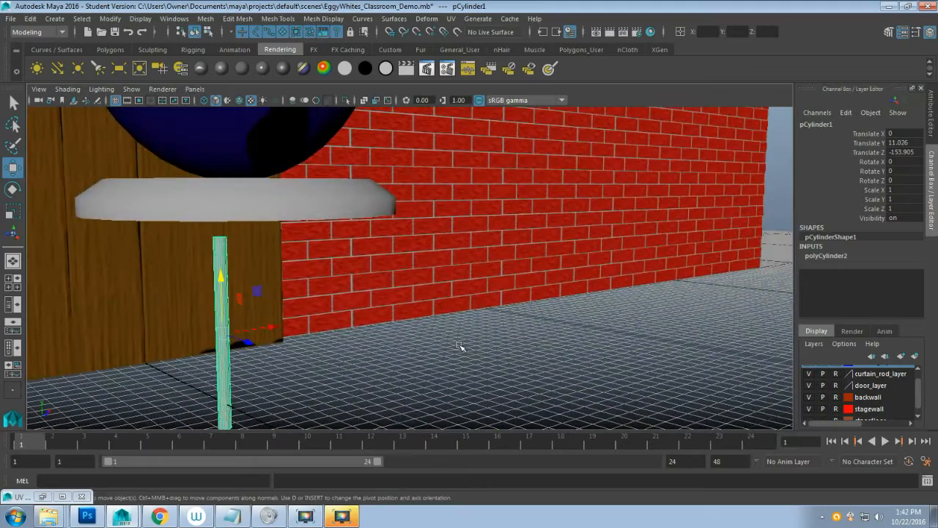
{"action": "key", "text": "f"}
{"action": "scroll", "coordinate": [476, 360], "scroll_direction": "down", "scroll_amount": 5}
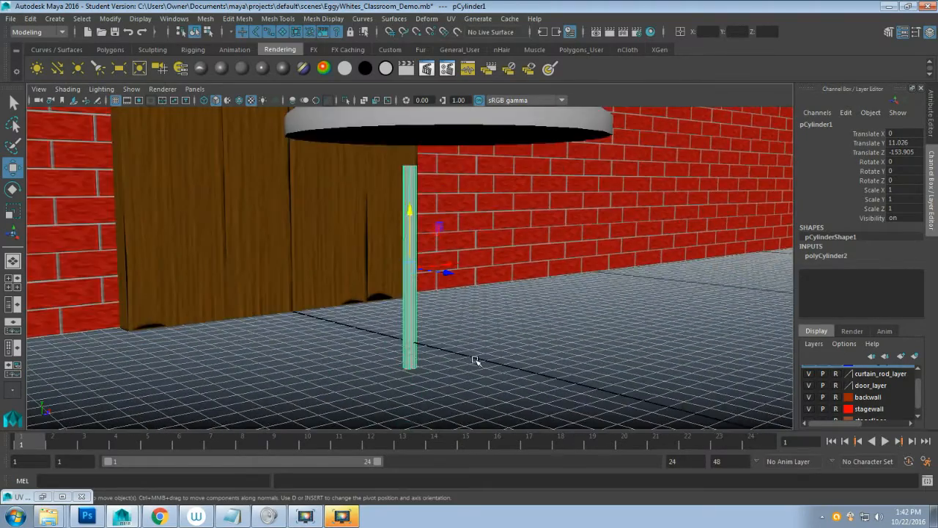
{"action": "left_click_drag", "start_coordinate": [477, 360], "coordinate": [476, 340], "text": "alt"}
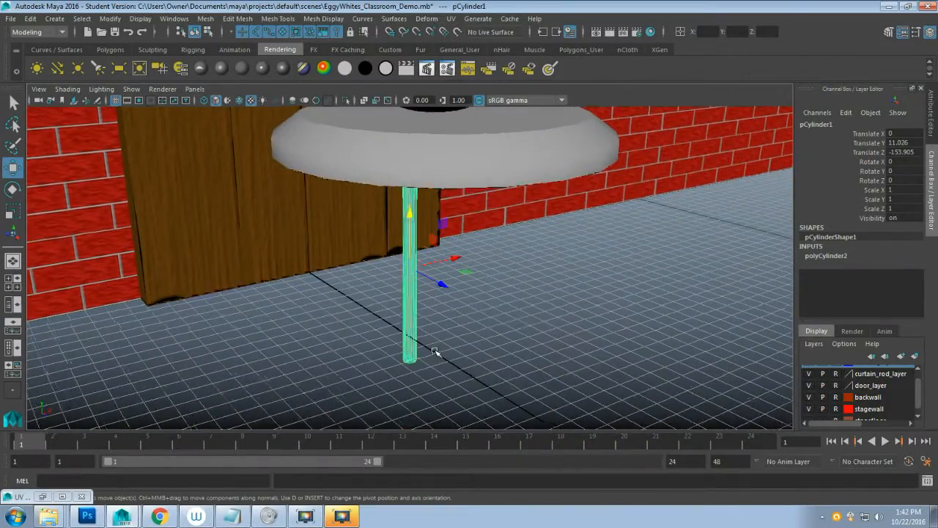
{"action": "scroll", "coordinate": [441, 356], "scroll_direction": "up", "scroll_amount": 3}
{"action": "scroll", "coordinate": [446, 364], "scroll_direction": "down", "scroll_amount": 6}
{"action": "mouse_move", "coordinate": [446, 363]}
{"action": "left_mouse_down", "text": "alt"}
{"action": "mouse_move", "coordinate": [457, 342]}
{"action": "mouse_move", "coordinate": [513, 347]}
{"action": "mouse_move", "coordinate": [441, 350]}
{"action": "left_mouse_up", "text": "alt"}
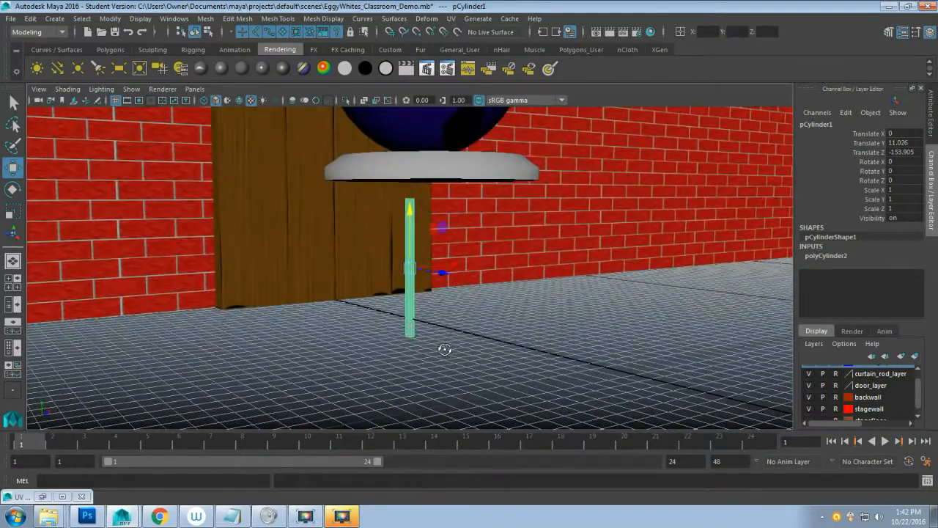
{"action": "scroll", "coordinate": [445, 350], "scroll_direction": "up", "scroll_amount": 2}
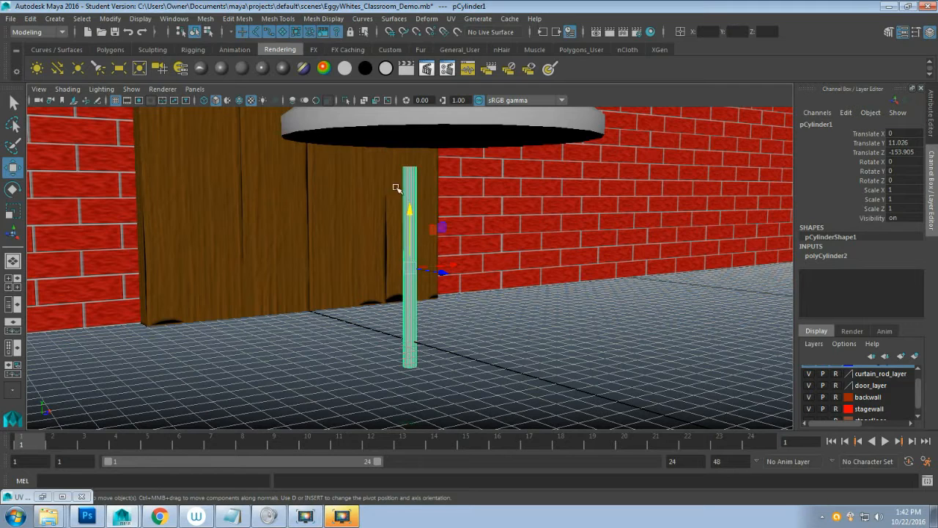
Step: Set the leg cylinder's radius to 3
{"action": "left_click", "coordinate": [826, 257]}
{"action": "left_click", "coordinate": [869, 266]}
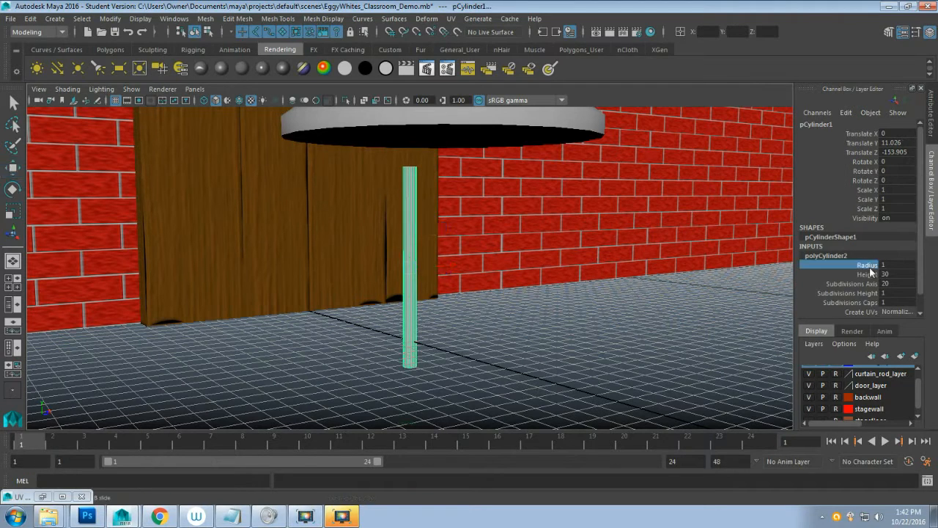
{"action": "left_click", "coordinate": [892, 264]}
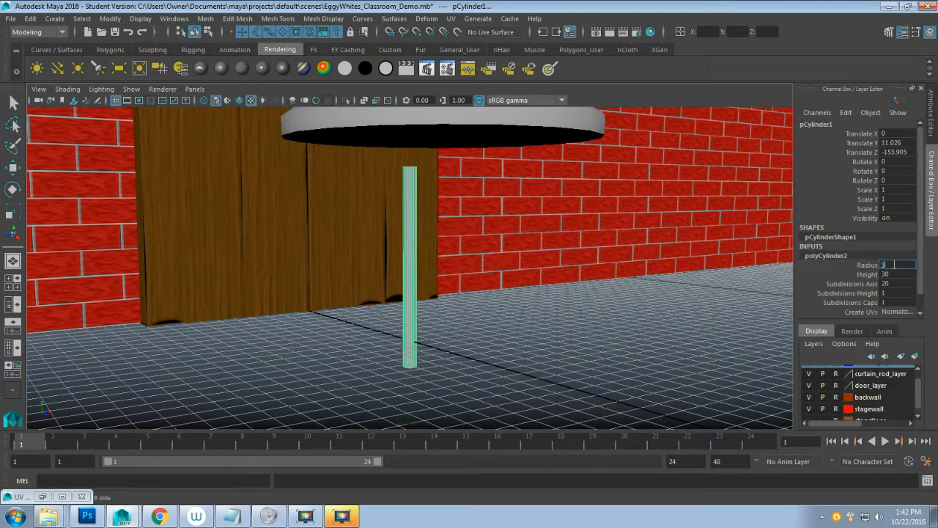
{"action": "key", "text": "Return"}
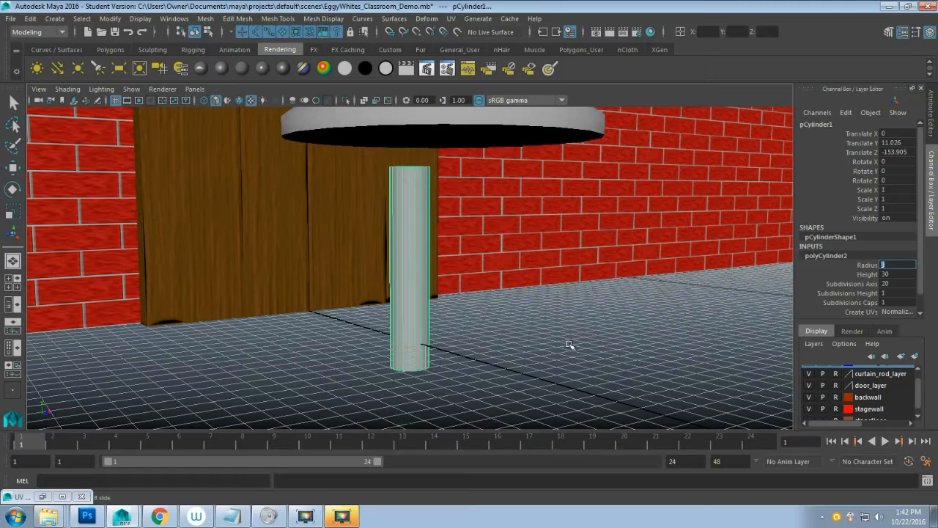
{"action": "left_click_drag", "start_coordinate": [528, 266], "coordinate": [430, 227], "text": "alt"}
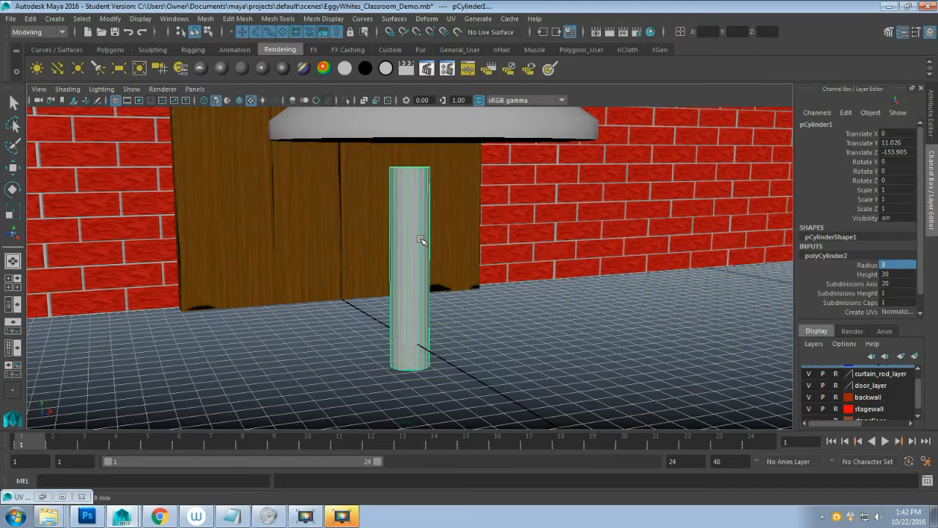
Step: Move the leg cylinder forward out from under the seat to a Translate Z of about -115.5
{"action": "right_click_drag", "start_coordinate": [422, 240], "coordinate": [457, 176]}
{"action": "key", "text": "w"}
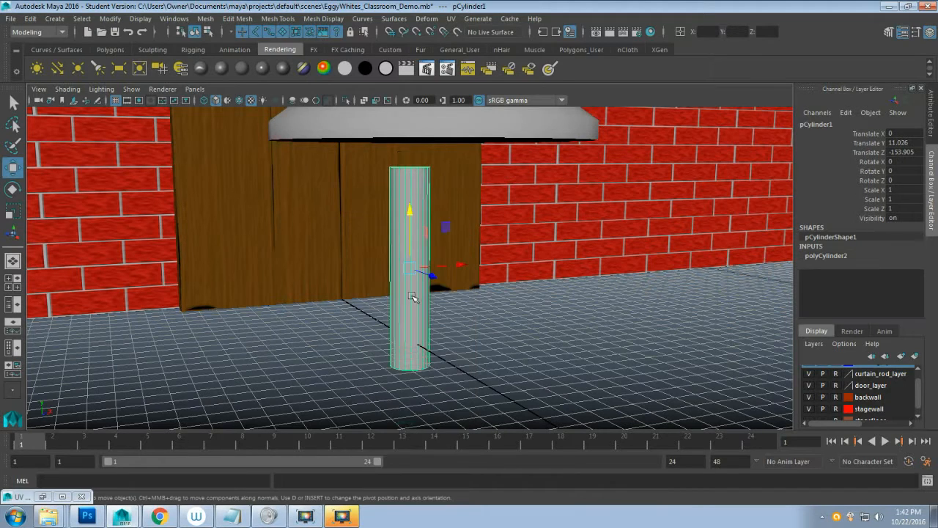
{"action": "scroll", "coordinate": [432, 288], "scroll_direction": "down", "scroll_amount": 3}
{"action": "left_click_drag", "start_coordinate": [428, 339], "coordinate": [429, 337], "text": "alt"}
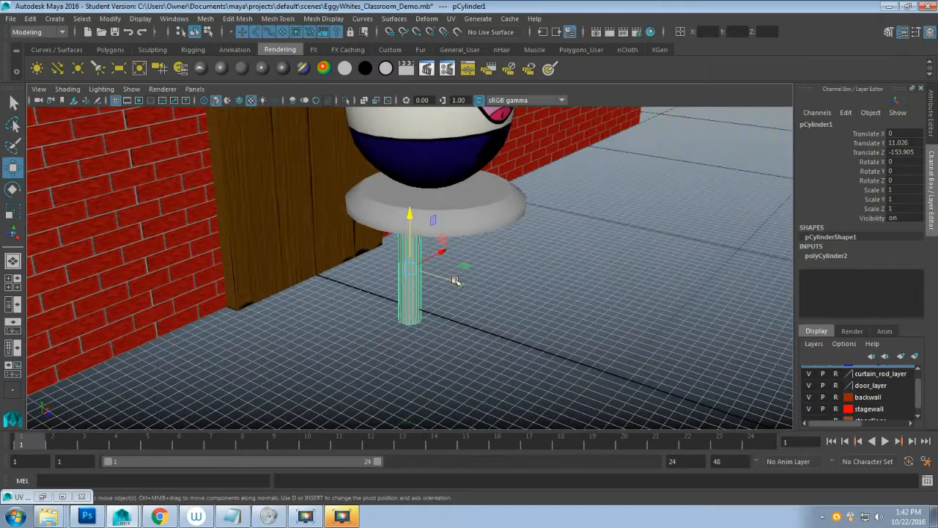
{"action": "left_click_drag", "start_coordinate": [453, 282], "coordinate": [591, 337]}
Step: Delete the ring of cap faces on the upper end of the leg cylinder
{"action": "mouse_move", "coordinate": [456, 356]}
{"action": "left_mouse_down", "text": "alt"}
{"action": "mouse_move", "coordinate": [431, 345]}
{"action": "mouse_move", "coordinate": [408, 360]}
{"action": "mouse_move", "coordinate": [466, 354]}
{"action": "left_mouse_up", "text": "alt"}
{"action": "scroll", "coordinate": [408, 360], "scroll_direction": "up", "scroll_amount": 5}
{"action": "middle_click_drag", "start_coordinate": [467, 354], "coordinate": [360, 337], "text": "alt"}
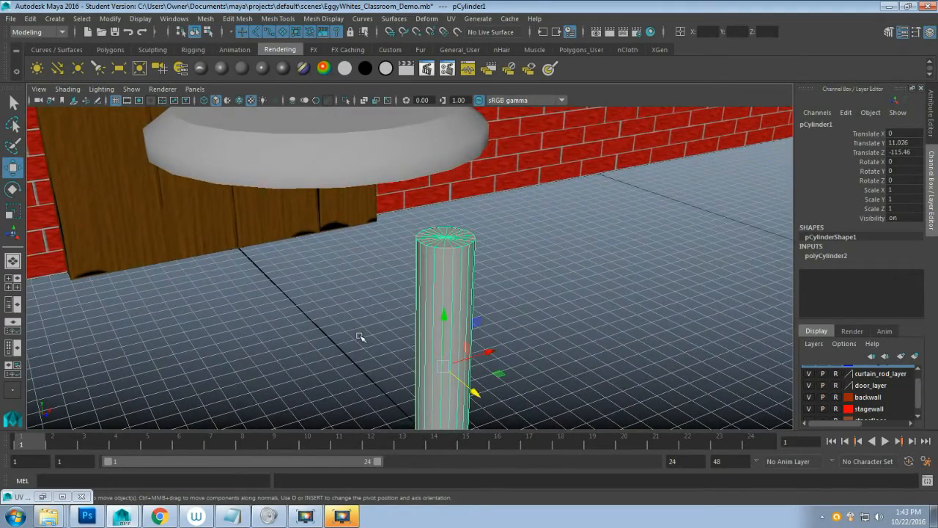
{"action": "left_click", "coordinate": [362, 336]}
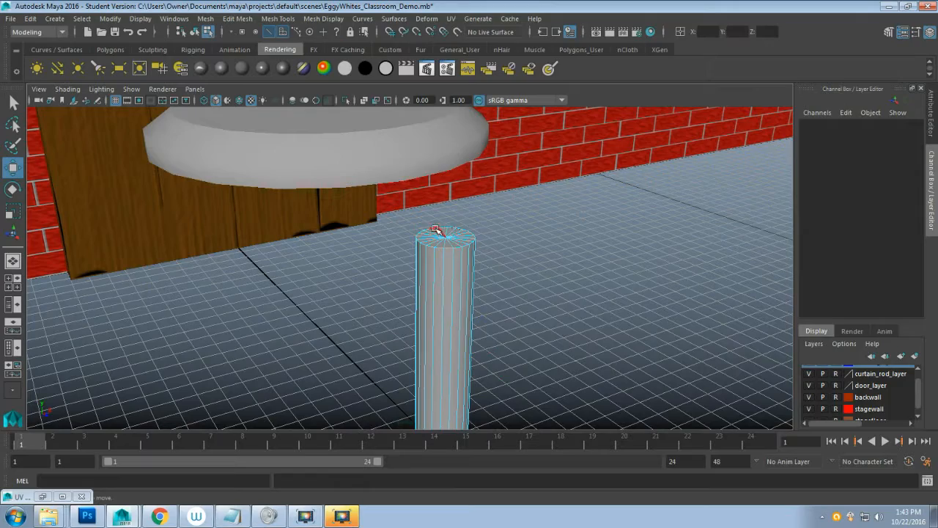
{"action": "scroll", "coordinate": [348, 295], "scroll_direction": "down", "scroll_amount": 2}
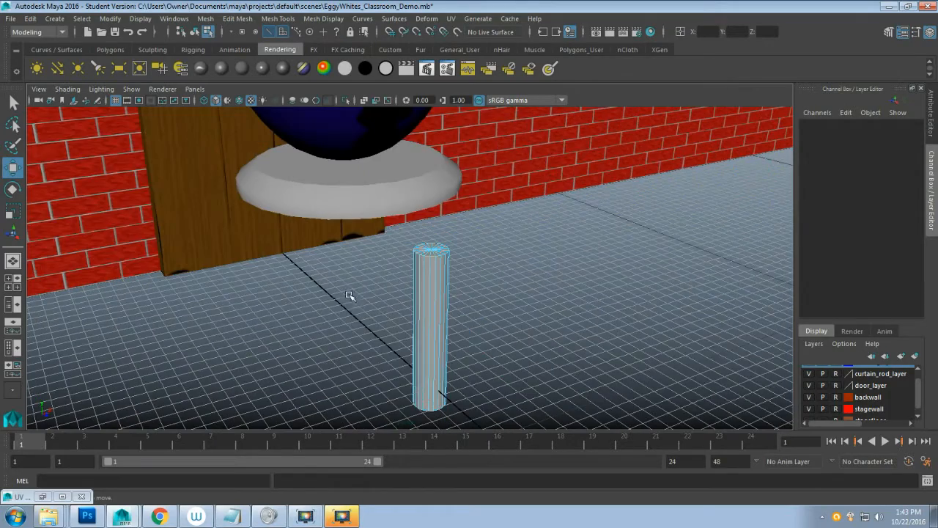
{"action": "mouse_move", "coordinate": [361, 316]}
{"action": "left_mouse_down", "text": "alt"}
{"action": "mouse_move", "coordinate": [365, 253]}
{"action": "mouse_move", "coordinate": [369, 325]}
{"action": "left_mouse_up", "text": "alt"}
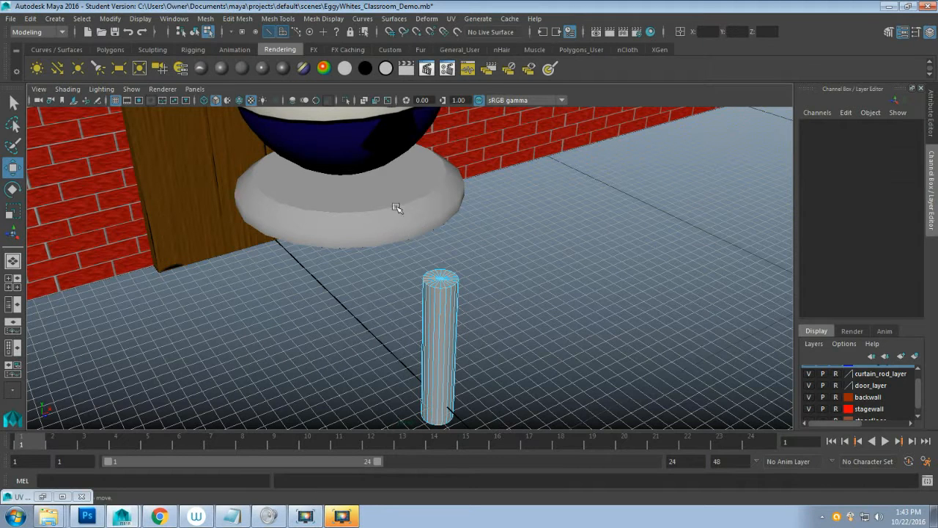
{"action": "scroll", "coordinate": [502, 330], "scroll_direction": "up", "scroll_amount": 3}
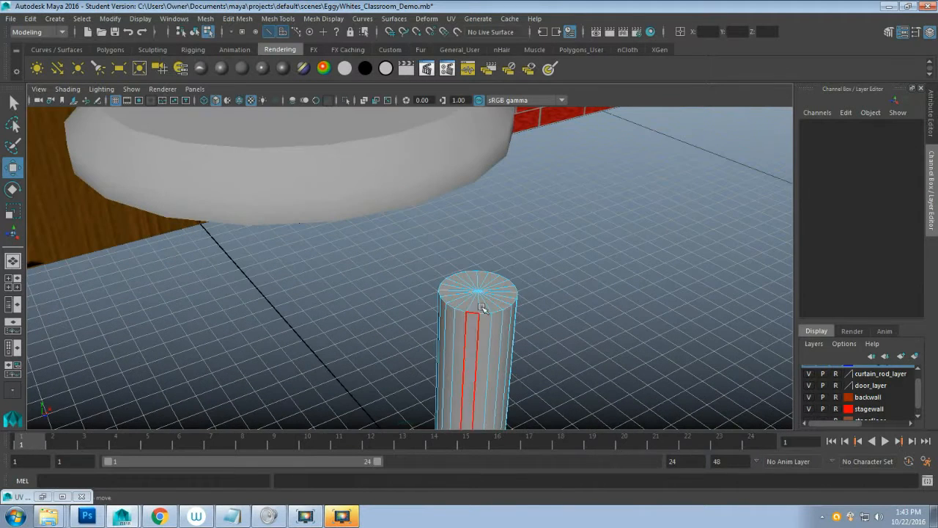
{"action": "left_click", "coordinate": [476, 305]}
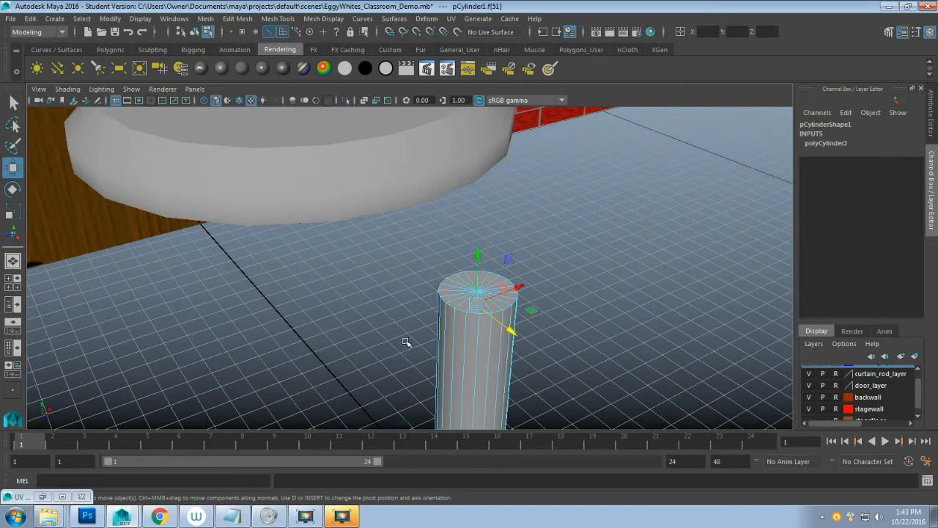
{"action": "mouse_move", "coordinate": [406, 341]}
{"action": "left_mouse_down", "text": "alt"}
{"action": "mouse_move", "coordinate": [381, 318]}
{"action": "mouse_move", "coordinate": [403, 327]}
{"action": "left_mouse_up", "text": "alt"}
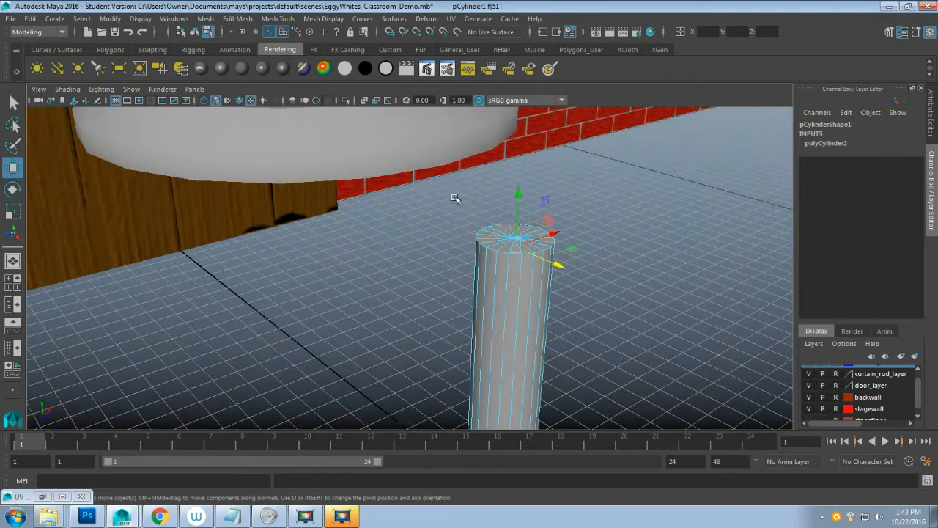
{"action": "left_click_drag", "start_coordinate": [453, 195], "coordinate": [592, 286]}
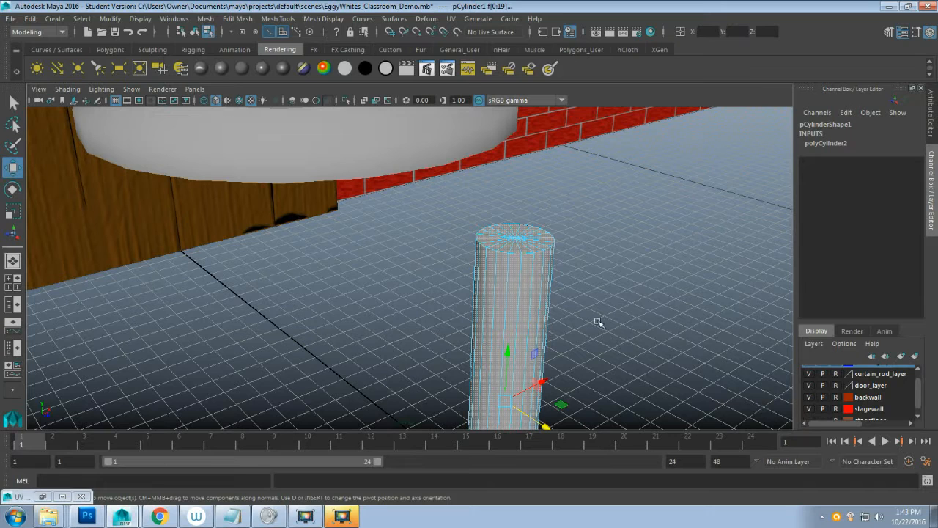
{"action": "left_click_drag", "start_coordinate": [394, 280], "coordinate": [658, 325]}
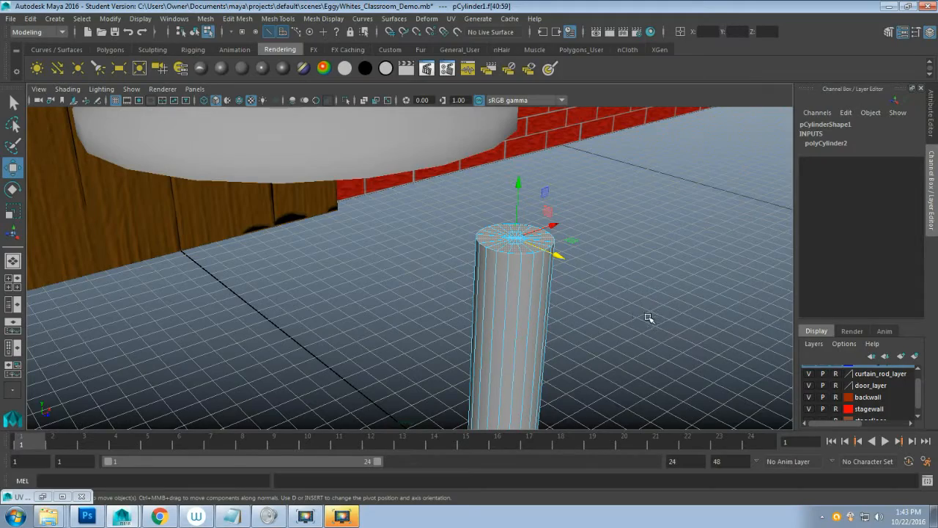
{"action": "left_click_drag", "start_coordinate": [648, 317], "coordinate": [584, 313], "text": "alt"}
{"action": "key", "text": "Delete"}
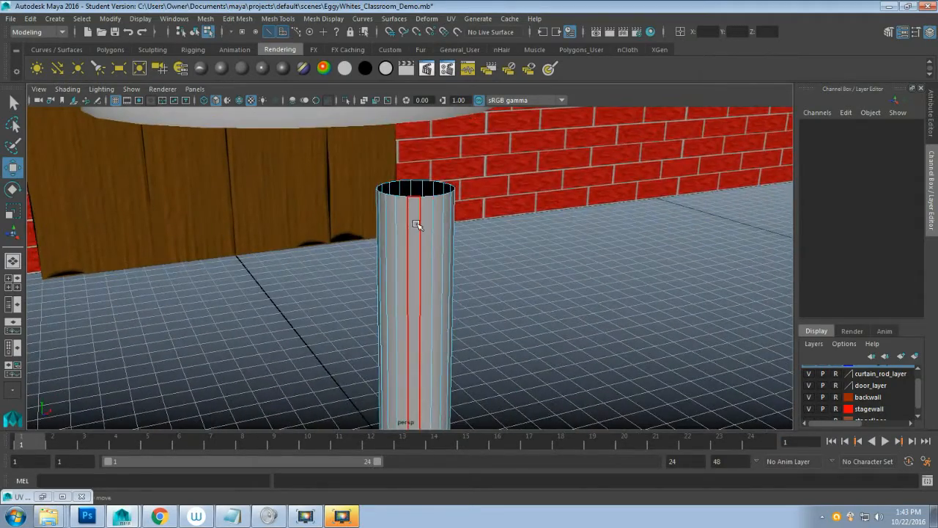
Step: Taper the leg by scaling down the ring of vertices at its open upper end, and return to object mode
{"action": "right_click", "coordinate": [416, 189]}
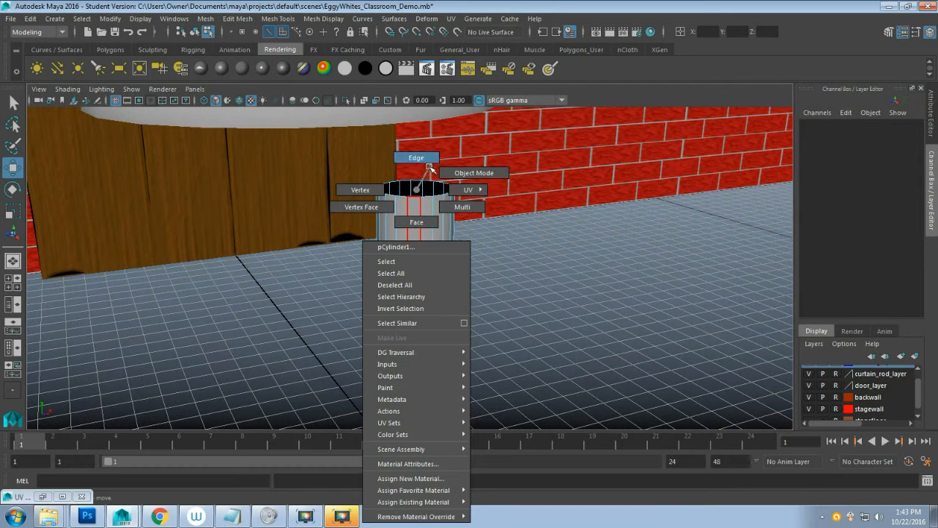
{"action": "left_click", "coordinate": [360, 190]}
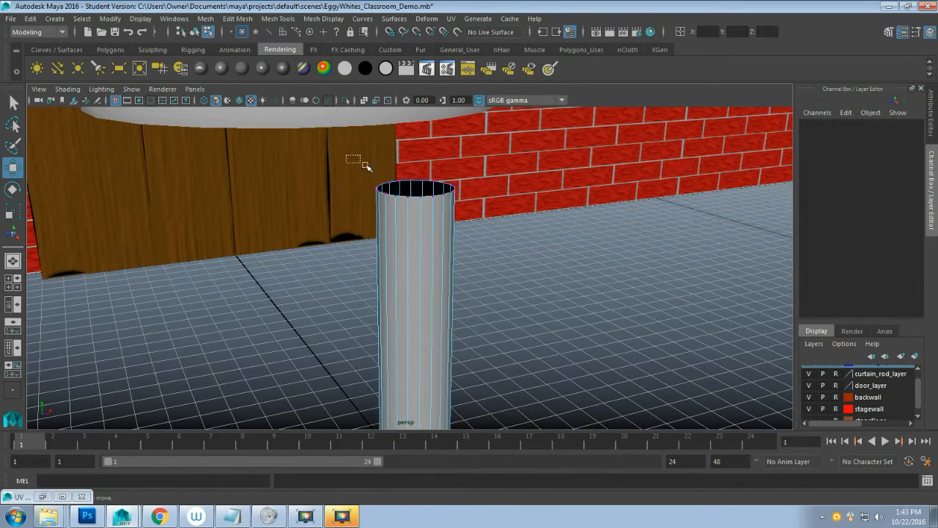
{"action": "left_click_drag", "start_coordinate": [350, 155], "coordinate": [513, 221]}
{"action": "scroll", "coordinate": [505, 295], "scroll_direction": "down", "scroll_amount": 5}
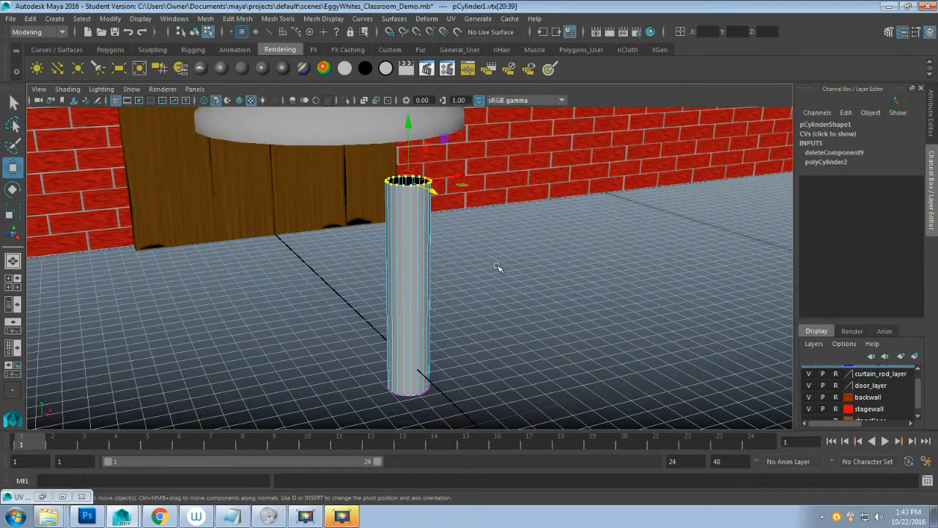
{"action": "key", "text": "r"}
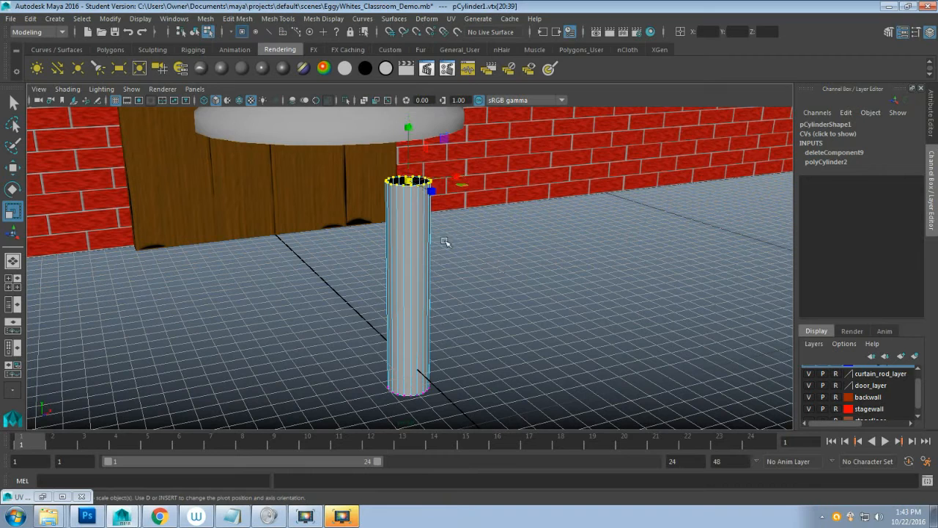
{"action": "left_click_drag", "start_coordinate": [410, 179], "coordinate": [398, 189]}
{"action": "scroll", "coordinate": [474, 279], "scroll_direction": "up", "scroll_amount": 4}
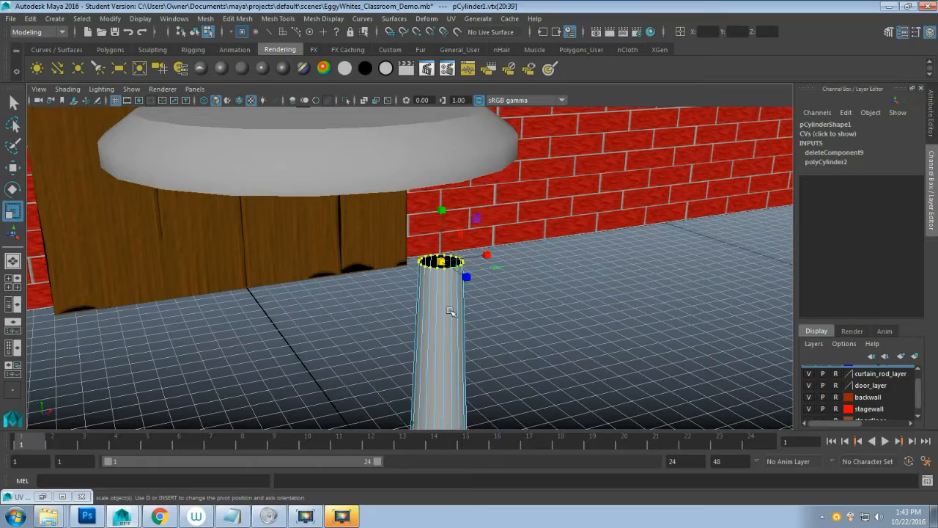
{"action": "left_click_drag", "start_coordinate": [509, 329], "coordinate": [508, 353], "text": "alt"}
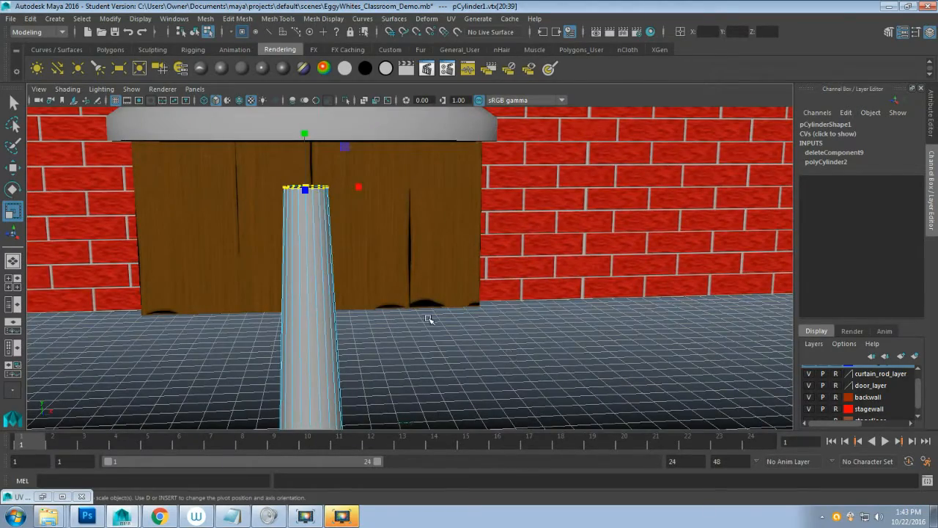
{"action": "scroll", "coordinate": [377, 292], "scroll_direction": "down", "scroll_amount": 6}
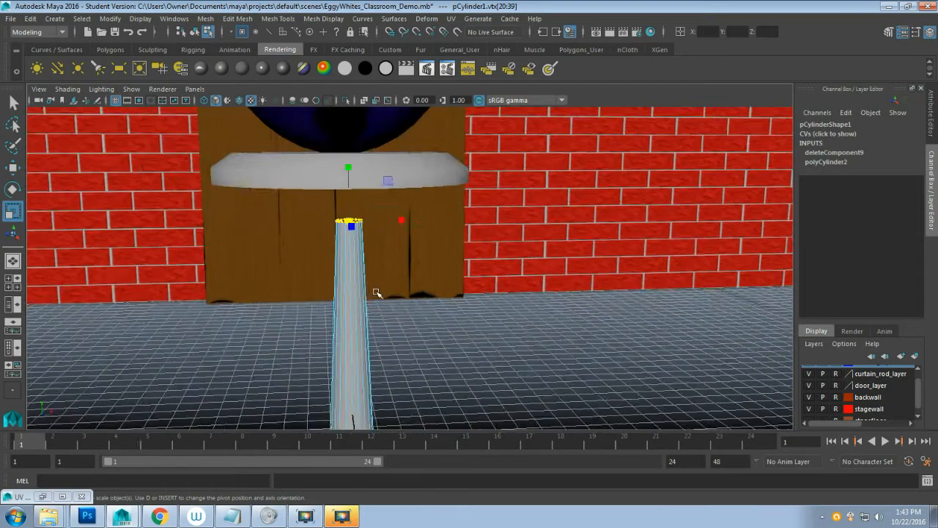
{"action": "right_click_drag", "start_coordinate": [377, 298], "coordinate": [435, 169]}
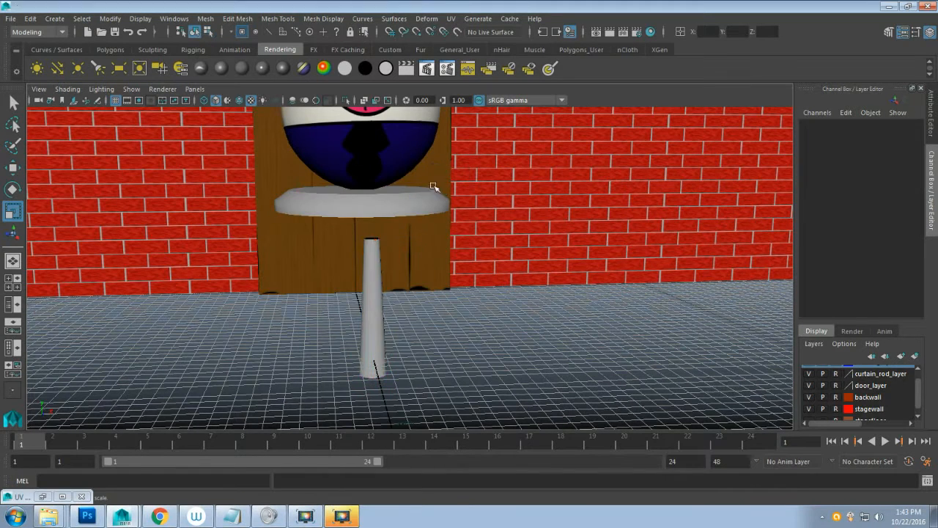
Step: In the front view, raise the leg with grid snapping to a Translate Y of 15, standing its base on the floor line
{"action": "left_click", "coordinate": [373, 311]}
{"action": "key", "text": "space"}
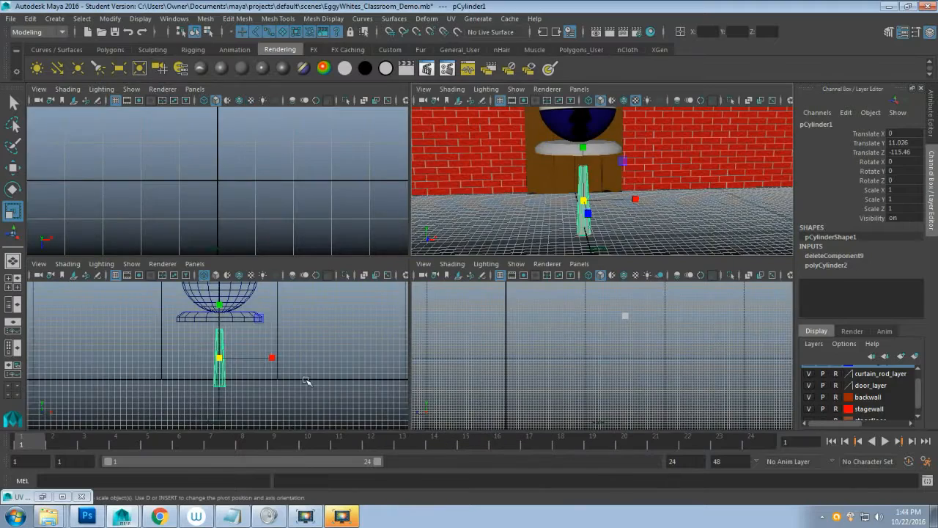
{"action": "key", "text": "space"}
{"action": "scroll", "coordinate": [473, 341], "scroll_direction": "up", "scroll_amount": 5}
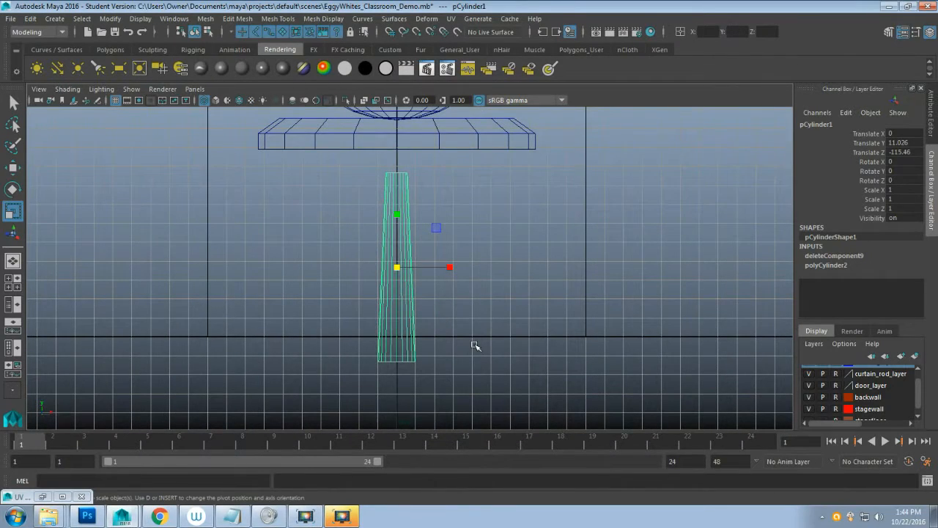
{"action": "key", "text": "w"}
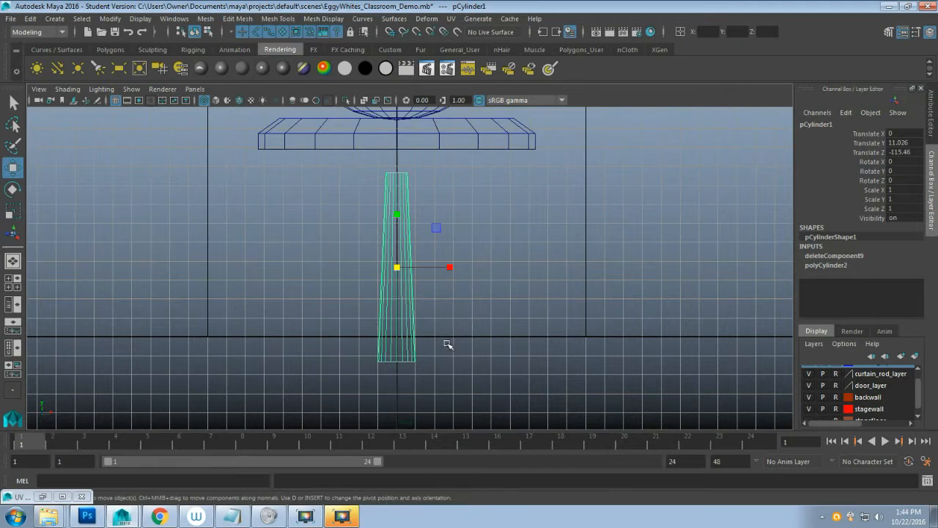
{"action": "left_click_drag", "start_coordinate": [395, 213], "coordinate": [391, 261]}
{"action": "key", "text": "x"}
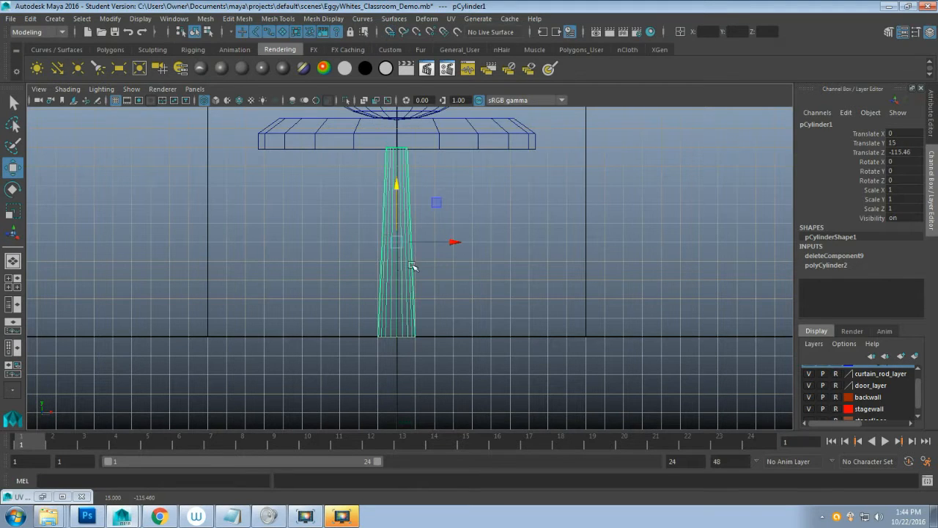
Step: Select the ring of vertices at the leg's upper end and snap it vertically to the grid line at height 30
{"action": "scroll", "coordinate": [480, 195], "scroll_direction": "up", "scroll_amount": 2}
{"action": "middle_click_drag", "start_coordinate": [496, 191], "coordinate": [500, 307], "text": "alt"}
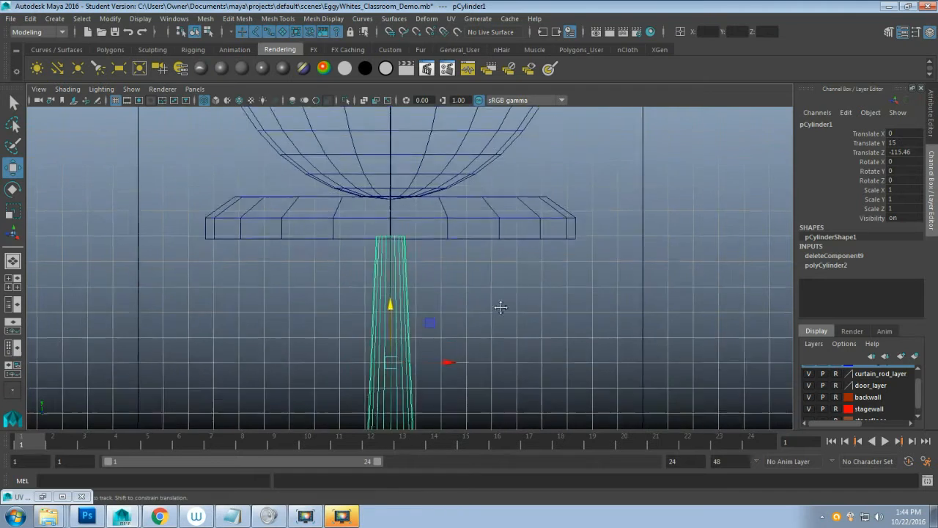
{"action": "scroll", "coordinate": [501, 307], "scroll_direction": "up", "scroll_amount": 3}
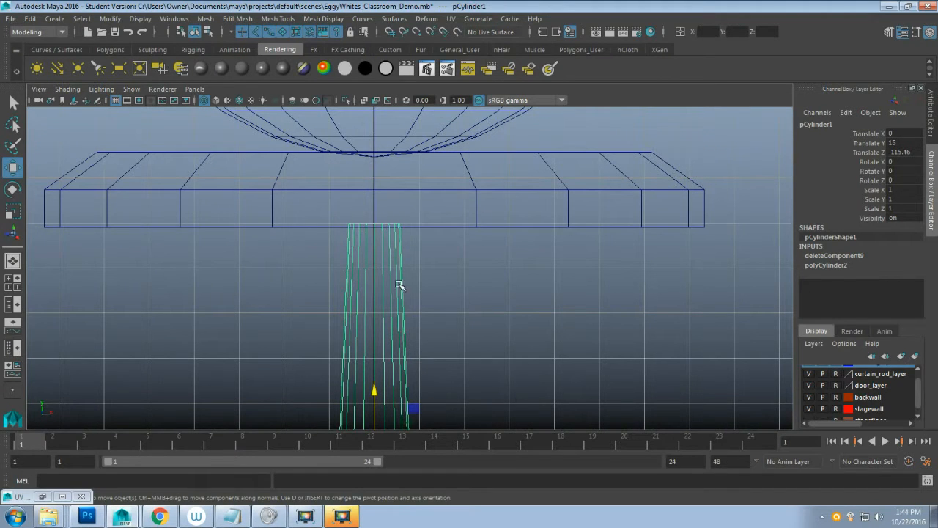
{"action": "key", "text": "F8"}
{"action": "left_click_drag", "start_coordinate": [304, 196], "coordinate": [464, 242]}
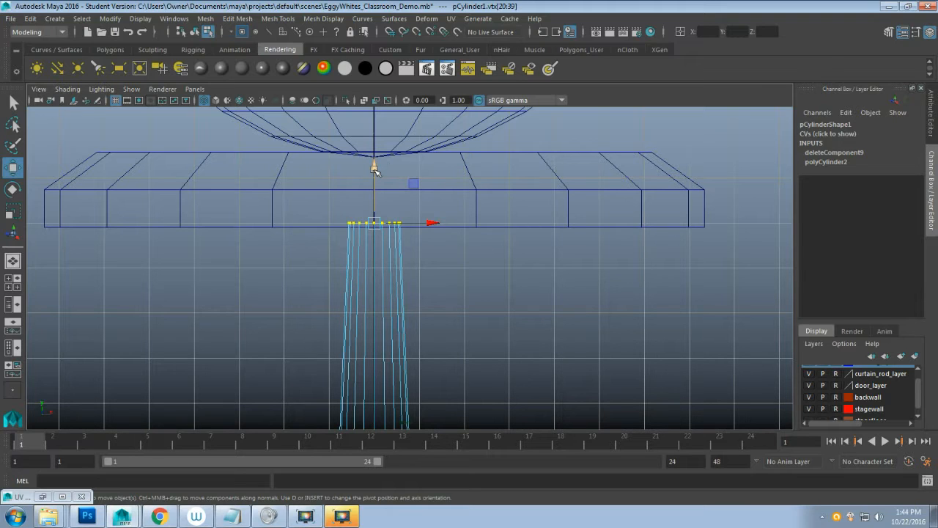
{"action": "left_click_drag", "start_coordinate": [374, 170], "coordinate": [370, 212]}
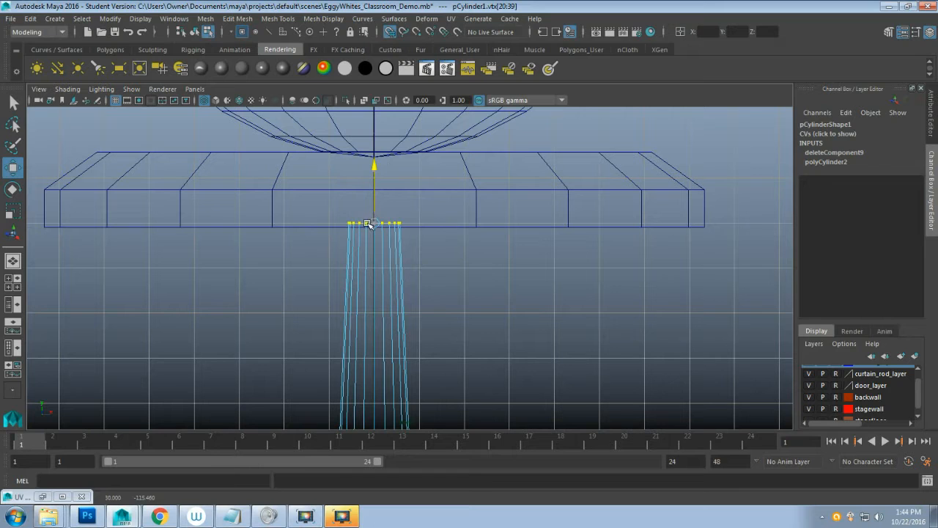
Step: Select the whole stool top and raise it with grid snapping to a Translate Y of 33
{"action": "left_click", "coordinate": [168, 228]}
{"action": "scroll", "coordinate": [234, 264], "scroll_direction": "down", "scroll_amount": 2}
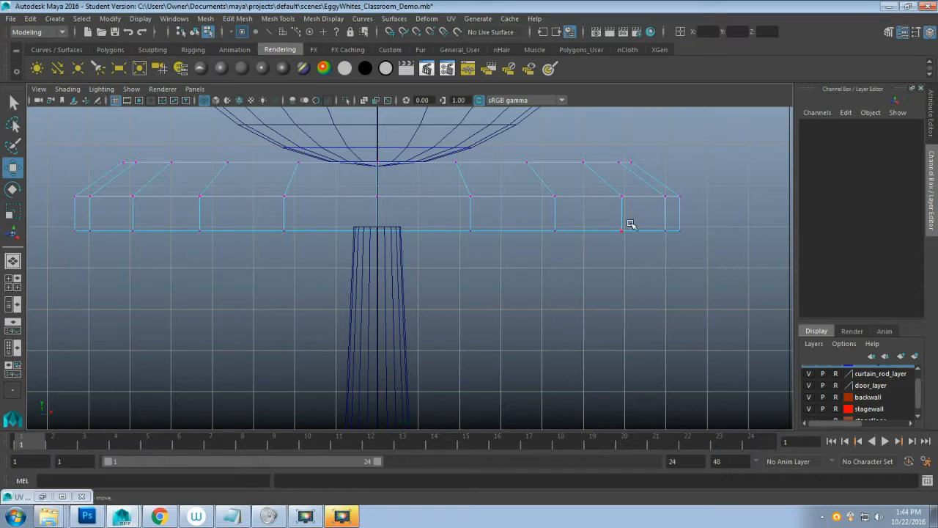
{"action": "scroll", "coordinate": [377, 289], "scroll_direction": "up", "scroll_amount": 3}
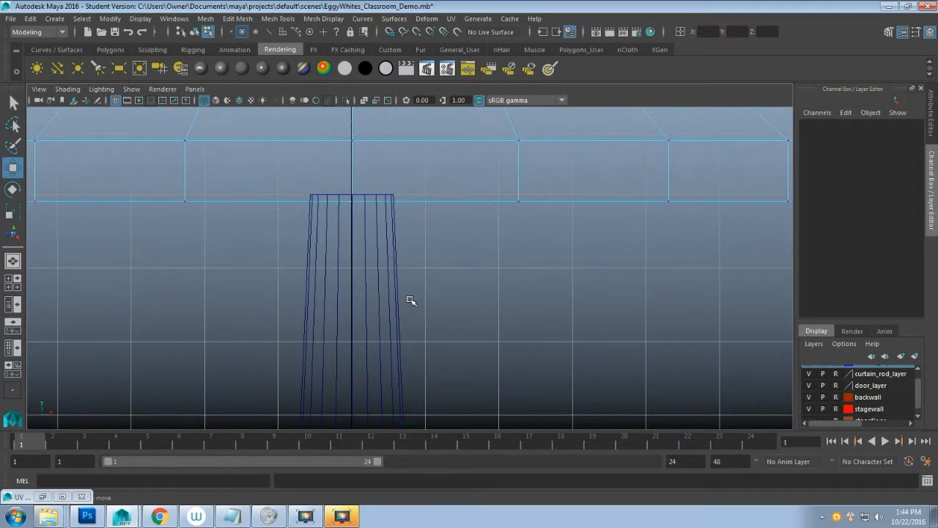
{"action": "scroll", "coordinate": [351, 276], "scroll_direction": "down", "scroll_amount": 3}
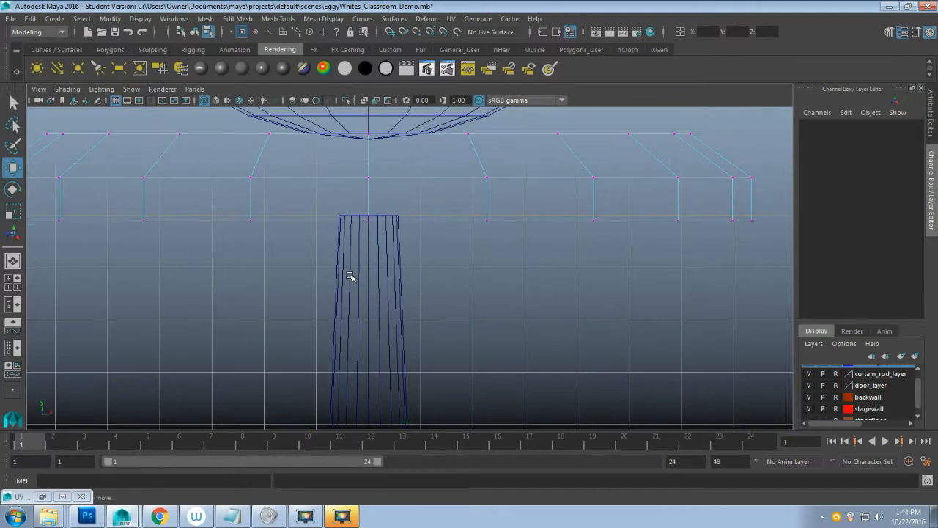
{"action": "scroll", "coordinate": [350, 276], "scroll_direction": "down", "scroll_amount": 2}
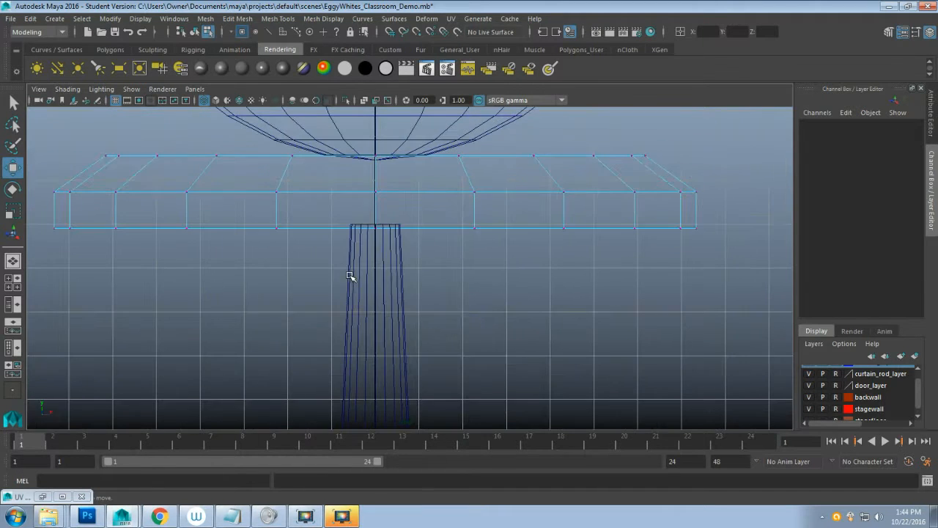
{"action": "right_click_drag", "start_coordinate": [307, 197], "coordinate": [342, 178]}
{"action": "left_click", "coordinate": [317, 192]}
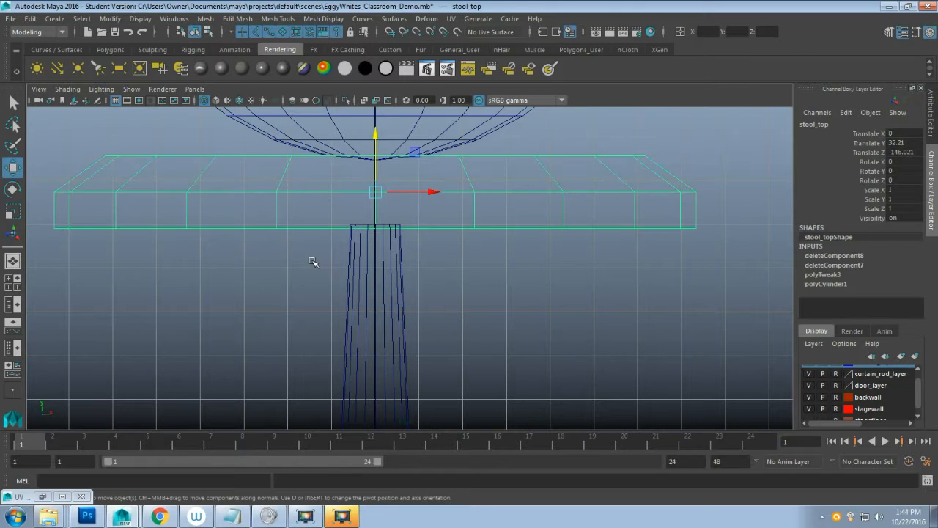
{"action": "key", "text": "d"}
{"action": "key", "text": "x"}
{"action": "left_click_drag", "start_coordinate": [374, 162], "coordinate": [364, 188]}
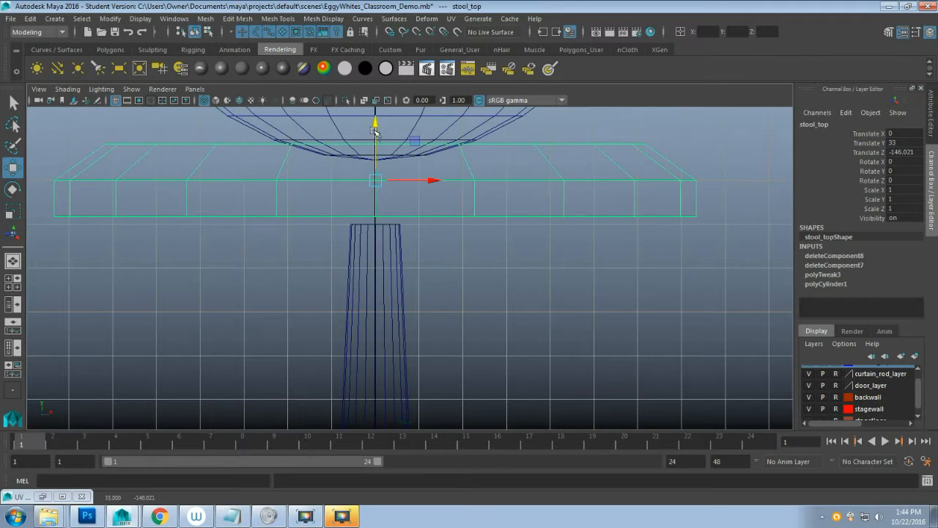
{"action": "left_click_drag", "start_coordinate": [375, 128], "coordinate": [376, 136]}
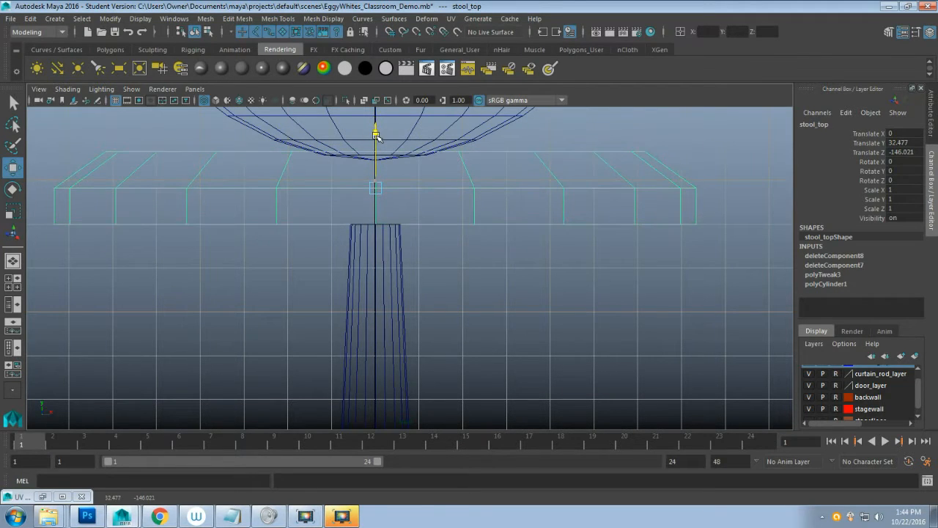
{"action": "key", "text": "x"}
{"action": "left_click_drag", "start_coordinate": [376, 170], "coordinate": [376, 172]}
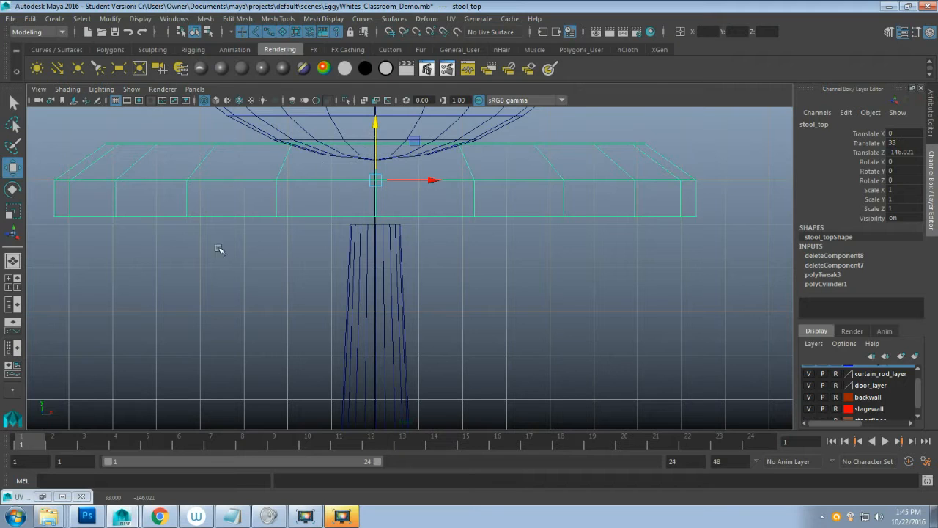
Step: Select the bottom ring of vertices of the stool top, snap it down to the grid line at height 30, and return to object mode
{"action": "key", "text": "F8"}
{"action": "left_click_drag", "start_coordinate": [42, 195], "coordinate": [710, 231]}
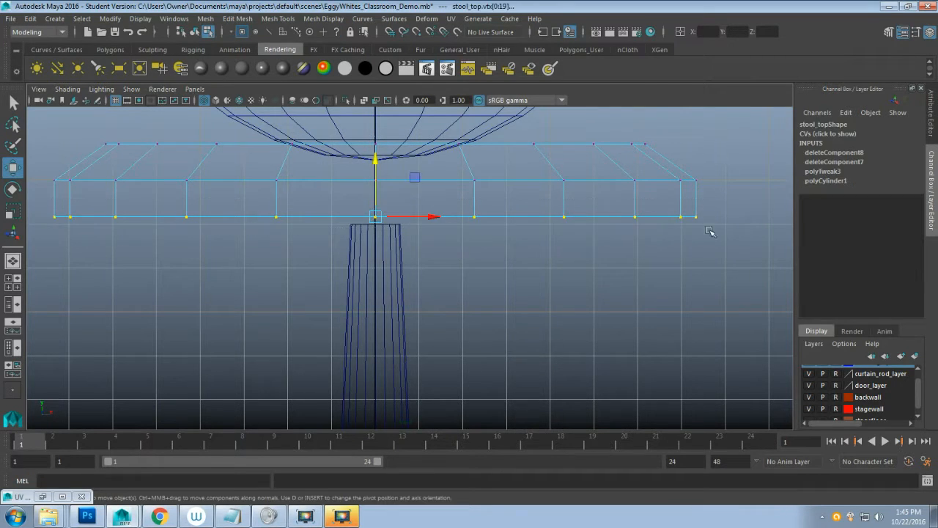
{"action": "key", "text": "x"}
{"action": "left_click_drag", "start_coordinate": [376, 170], "coordinate": [363, 227]}
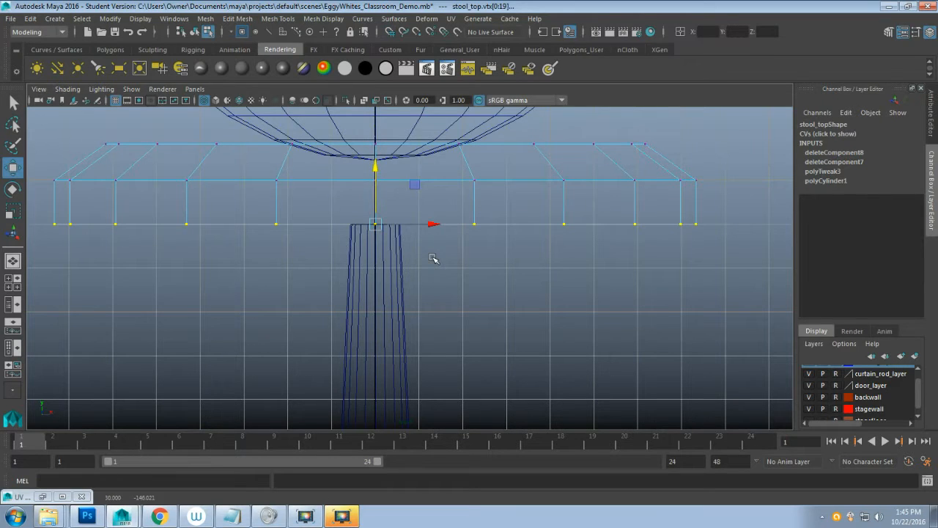
{"action": "right_click_drag", "start_coordinate": [464, 200], "coordinate": [517, 173]}
{"action": "left_click", "coordinate": [400, 291]}
{"action": "left_click", "coordinate": [442, 222]}
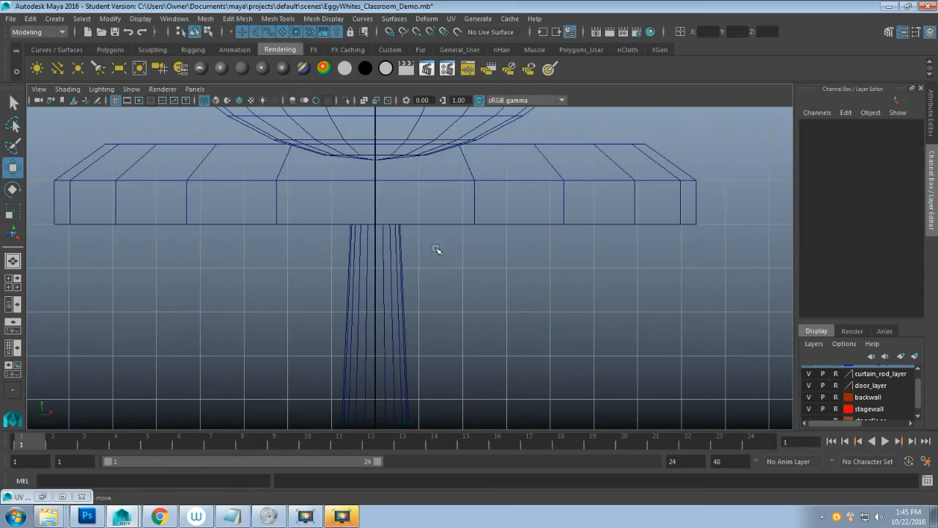
Step: In the side view, move the leg beneath the front edge of the seat, at a Translate Z of -128.976
{"action": "key", "text": "space"}
{"action": "key", "text": "space"}
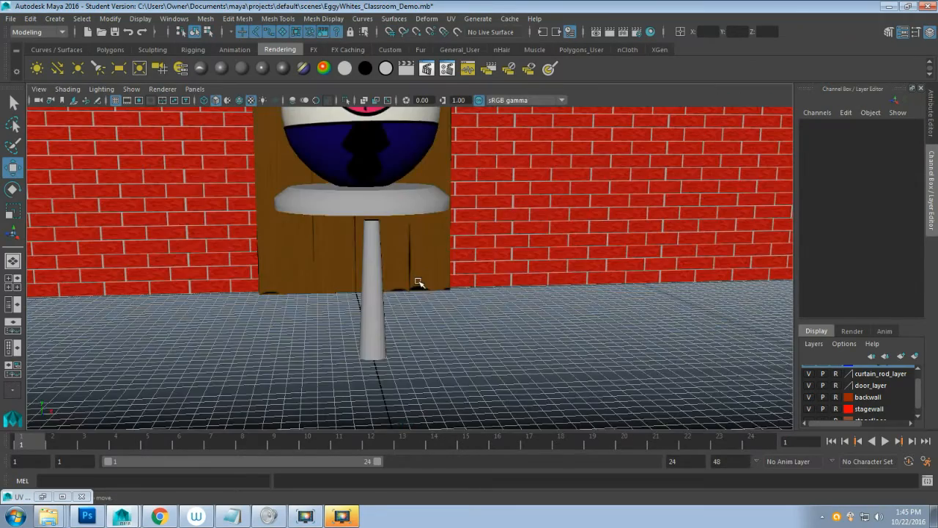
{"action": "scroll", "coordinate": [418, 283], "scroll_direction": "up", "scroll_amount": 3}
{"action": "left_click_drag", "start_coordinate": [418, 283], "coordinate": [513, 289], "text": "alt"}
{"action": "key", "text": "space"}
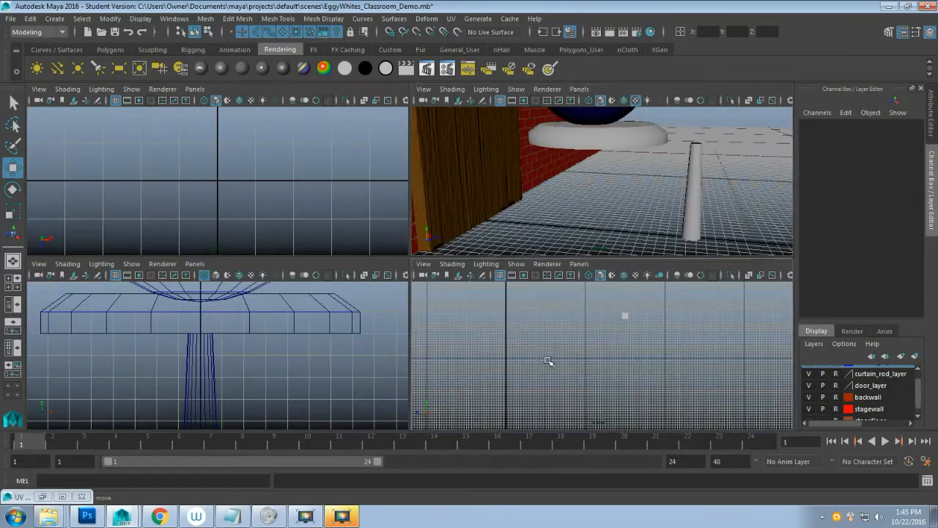
{"action": "key", "text": "space"}
{"action": "key", "text": "a"}
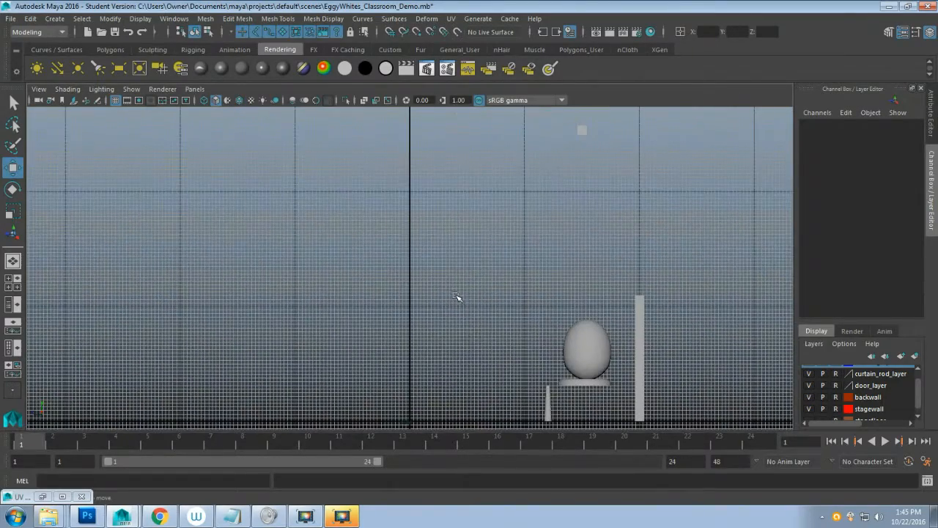
{"action": "scroll", "coordinate": [327, 286], "scroll_direction": "up", "scroll_amount": 10}
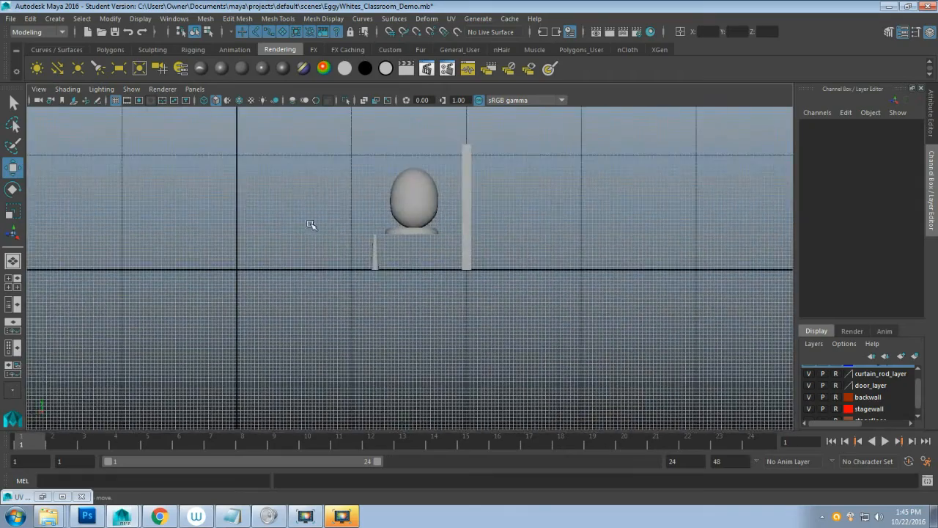
{"action": "scroll", "coordinate": [327, 286], "scroll_direction": "up", "scroll_amount": 4}
{"action": "middle_click_drag", "start_coordinate": [327, 248], "coordinate": [302, 364], "text": "alt"}
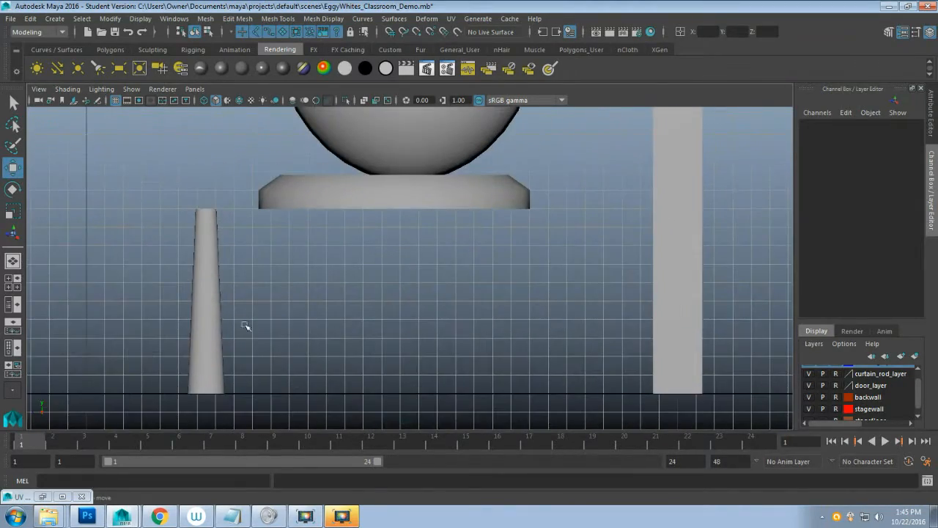
{"action": "left_click", "coordinate": [204, 302]}
{"action": "left_click_drag", "start_coordinate": [157, 301], "coordinate": [272, 324]}
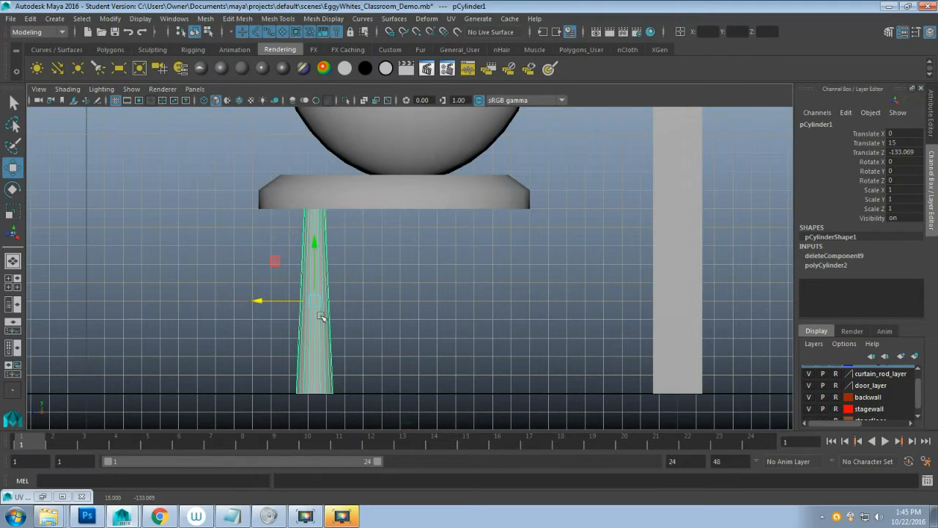
{"action": "left_click_drag", "start_coordinate": [260, 301], "coordinate": [235, 301]}
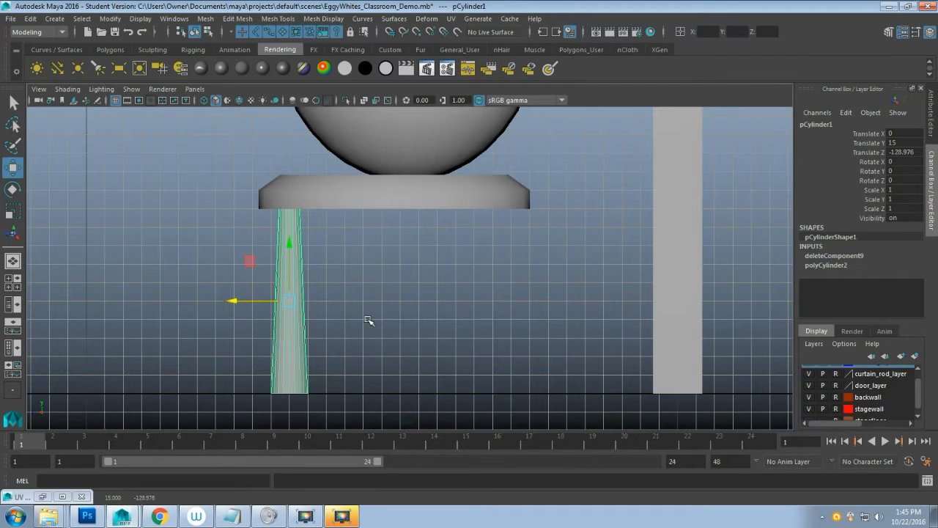
Step: Slant the leg by moving its upper ring of vertices inward under the seat to about Z -136.7, and return to object mode
{"action": "key", "text": "F9"}
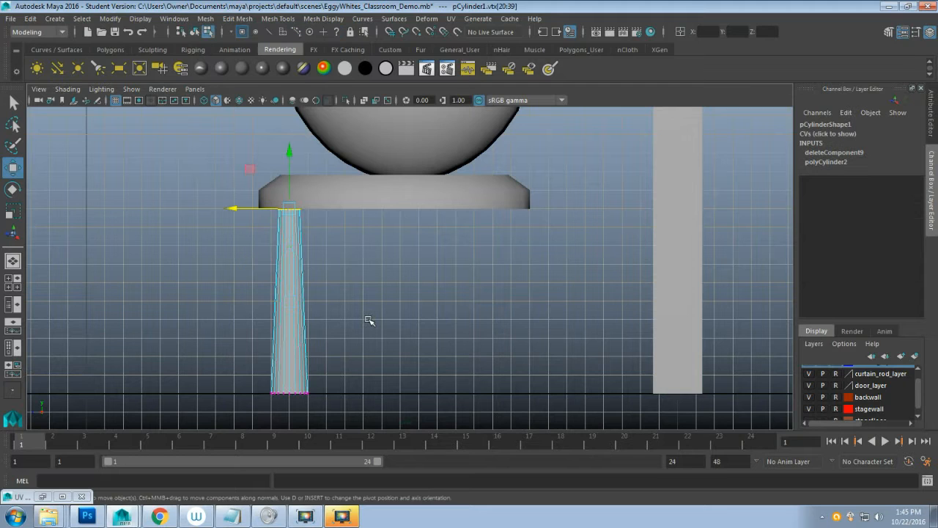
{"action": "left_click_drag", "start_coordinate": [228, 178], "coordinate": [346, 242]}
{"action": "left_click_drag", "start_coordinate": [233, 209], "coordinate": [282, 205]}
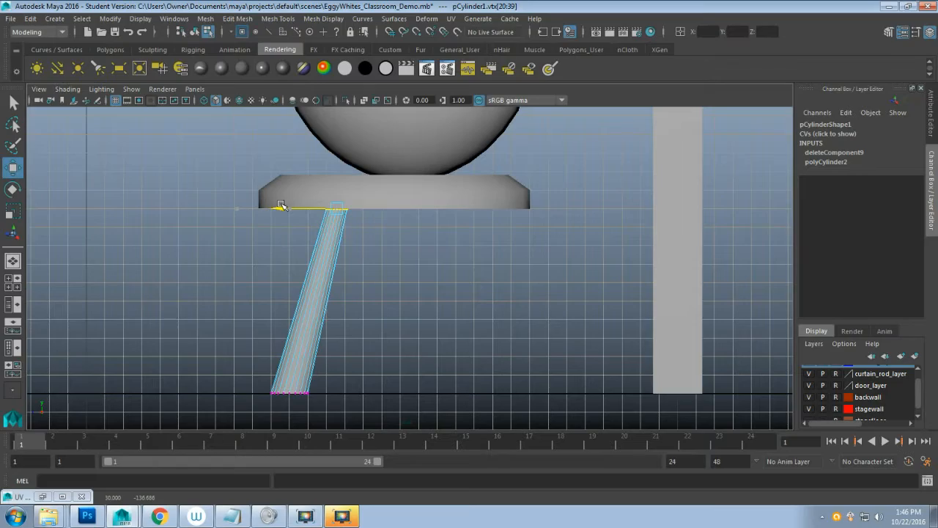
{"action": "key", "text": "space"}
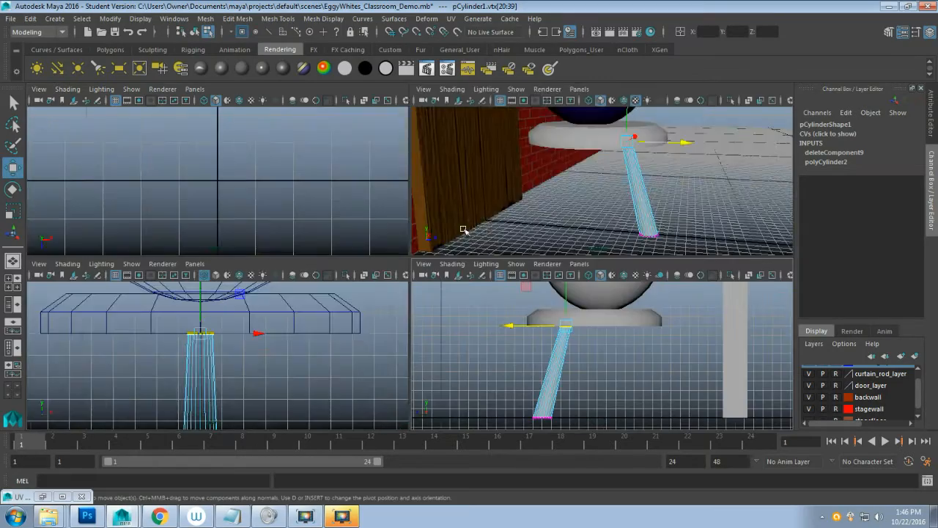
{"action": "key", "text": "space"}
{"action": "left_click_drag", "start_coordinate": [486, 294], "coordinate": [274, 308], "text": "alt"}
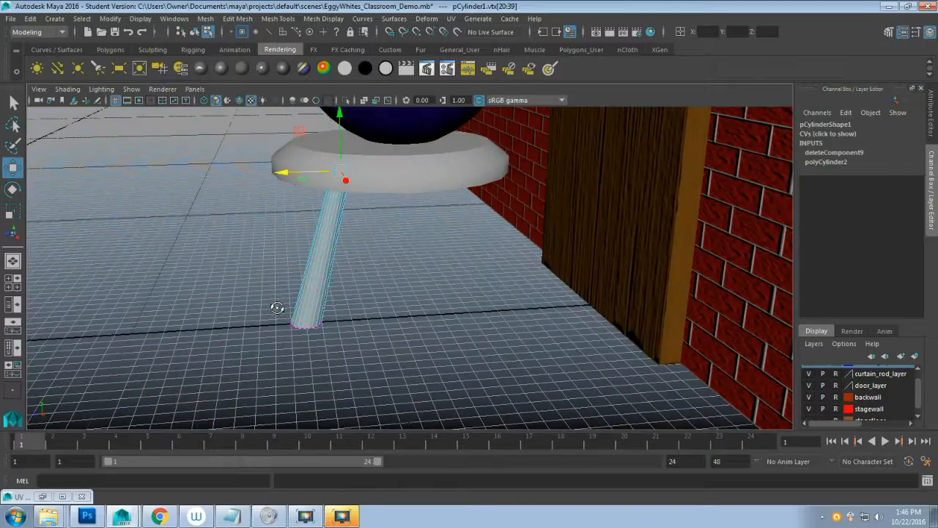
{"action": "left_click_drag", "start_coordinate": [290, 259], "coordinate": [376, 290], "text": "alt"}
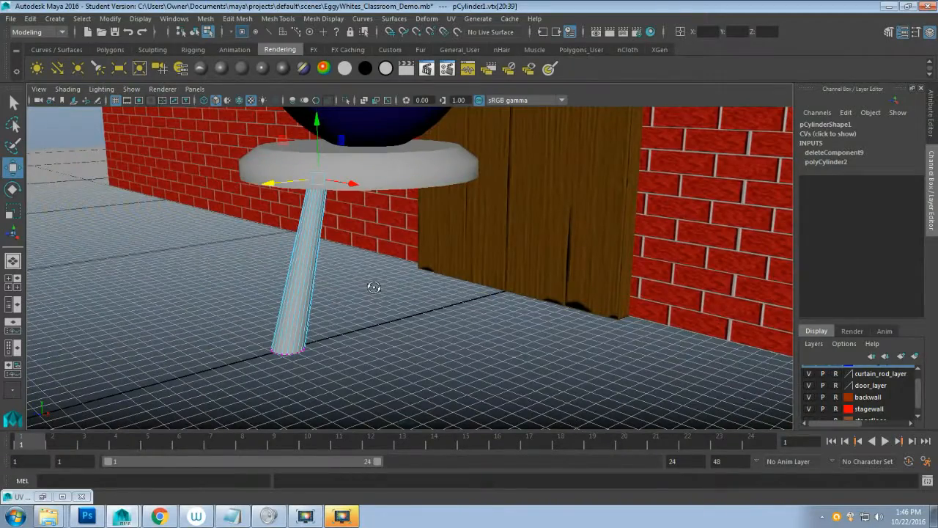
{"action": "right_click_drag", "start_coordinate": [294, 189], "coordinate": [353, 173]}
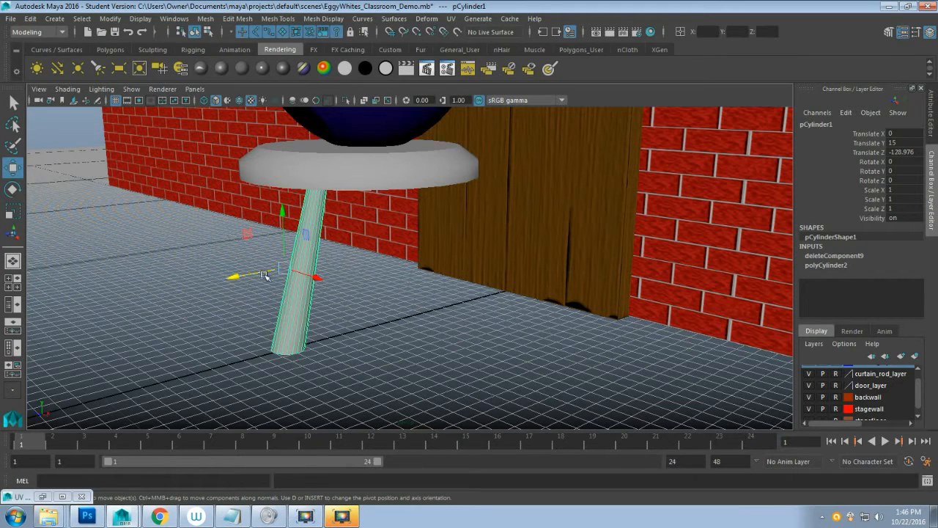
Step: Bring up the leg's UVs in the UV Editor, select the UVs of the side shell and unfold them
{"action": "left_click", "coordinate": [448, 19]}
{"action": "left_click", "coordinate": [477, 45]}
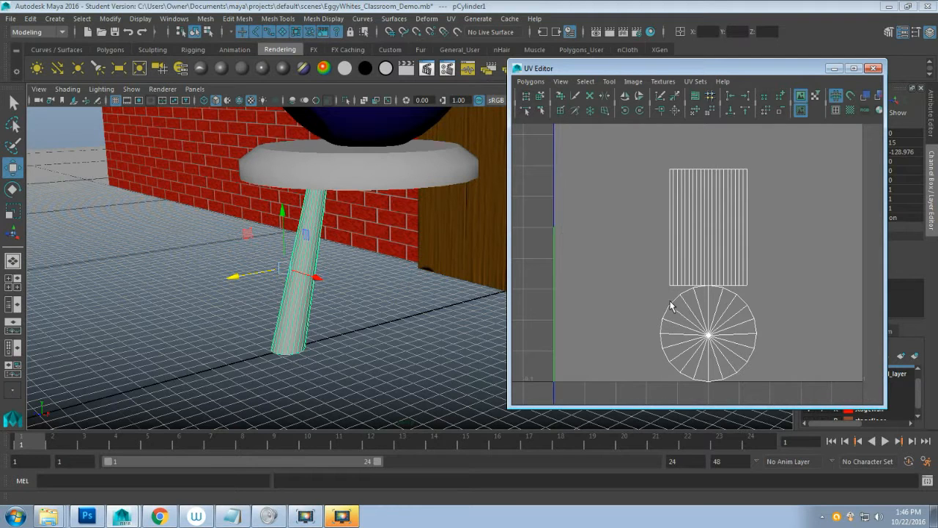
{"action": "right_click", "coordinate": [690, 250]}
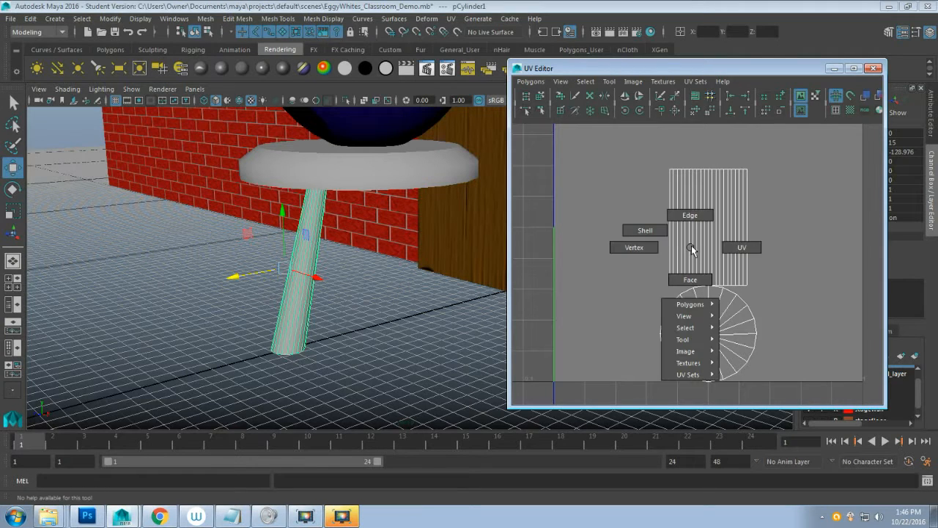
{"action": "left_click", "coordinate": [695, 223]}
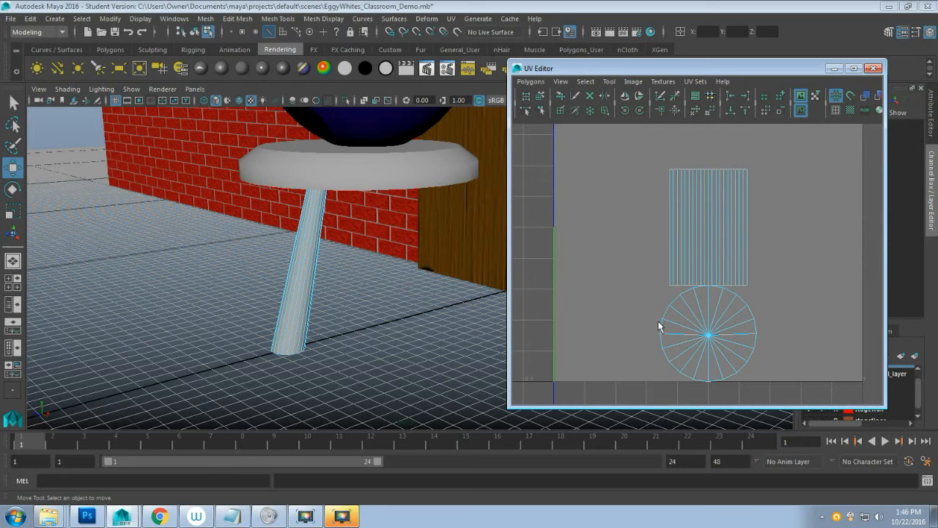
{"action": "right_click_drag", "start_coordinate": [690, 267], "coordinate": [728, 261]}
{"action": "left_click", "coordinate": [698, 249]}
{"action": "left_click", "coordinate": [627, 112]}
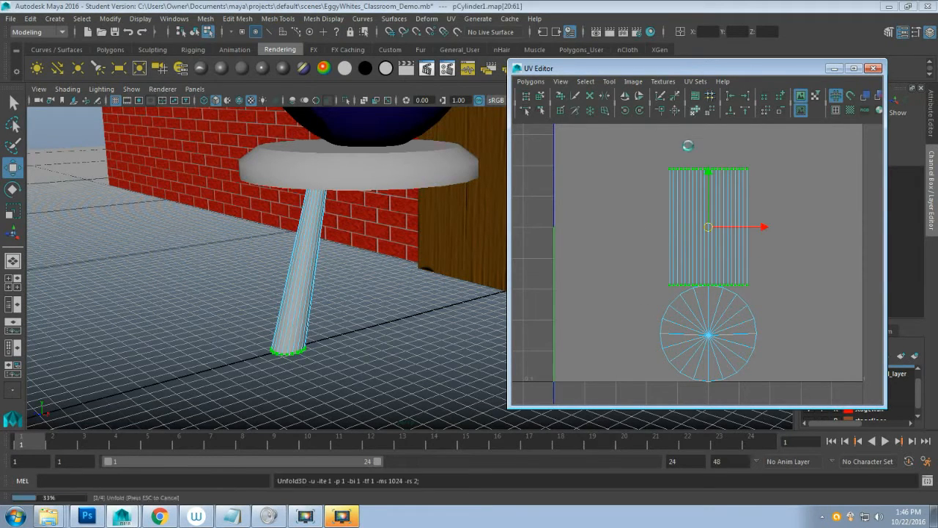
{"action": "scroll", "coordinate": [692, 280], "scroll_direction": "down", "scroll_amount": 6}
{"action": "scroll", "coordinate": [692, 279], "scroll_direction": "up", "scroll_amount": 4}
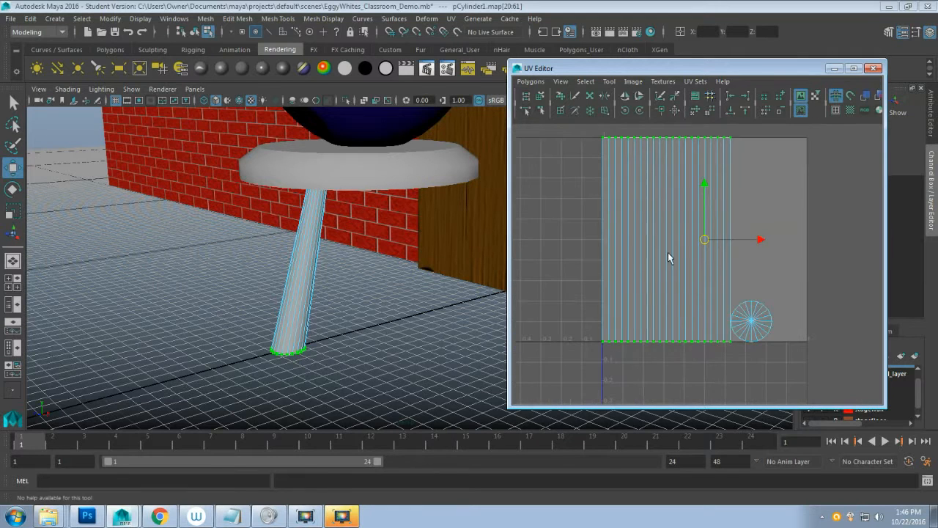
Step: Examine which edges and UVs of the unfolded side and round cap shells correspond to parts of the leg
{"action": "right_click", "coordinate": [642, 208]}
{"action": "left_click", "coordinate": [642, 176]}
{"action": "left_click", "coordinate": [604, 205]}
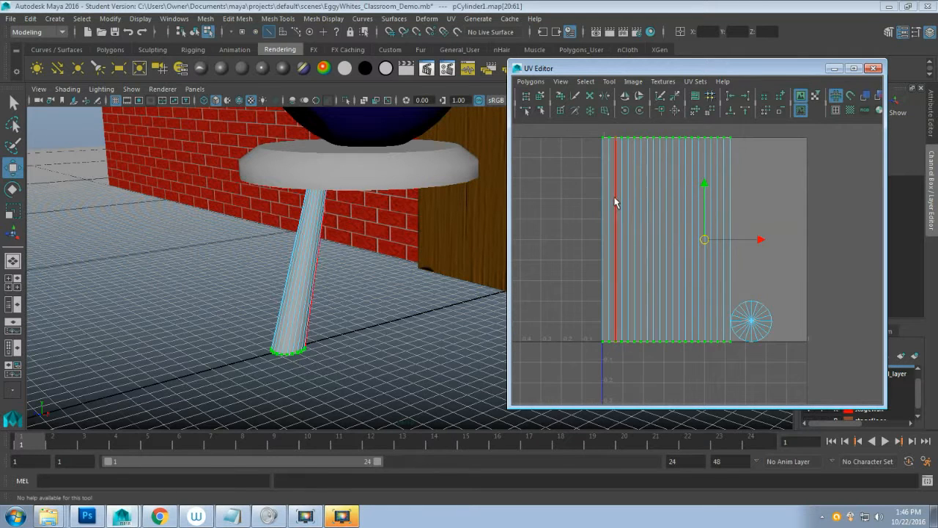
{"action": "left_click_drag", "start_coordinate": [415, 281], "coordinate": [469, 263], "text": "alt"}
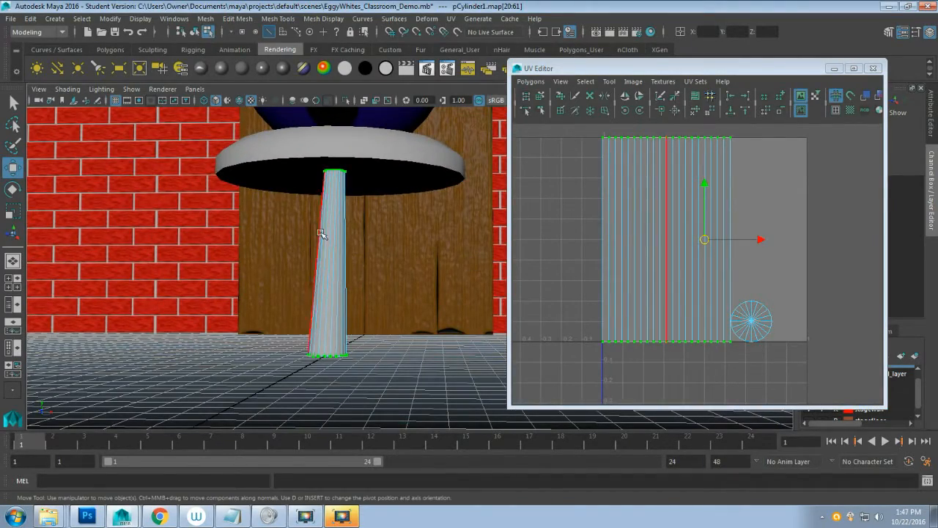
{"action": "left_click", "coordinate": [752, 326]}
{"action": "right_click_drag", "start_coordinate": [746, 306], "coordinate": [774, 305]}
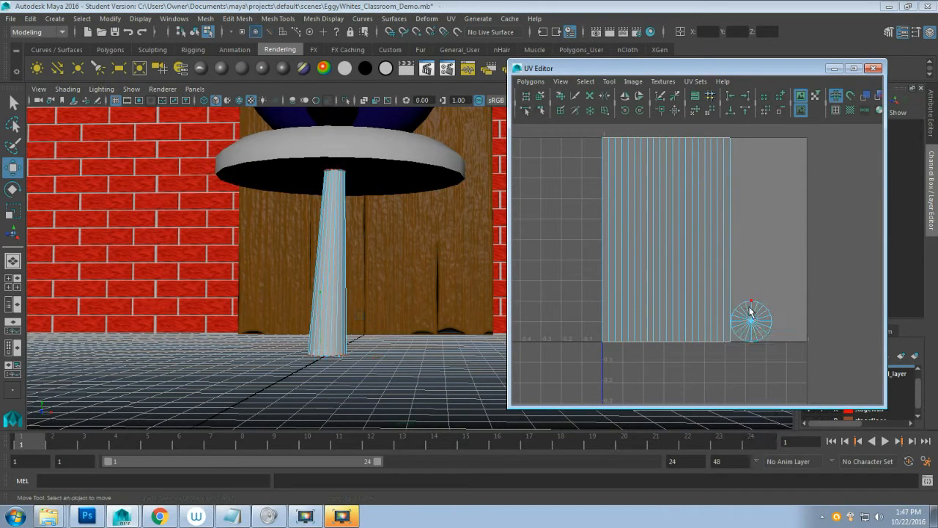
{"action": "left_click", "coordinate": [709, 114]}
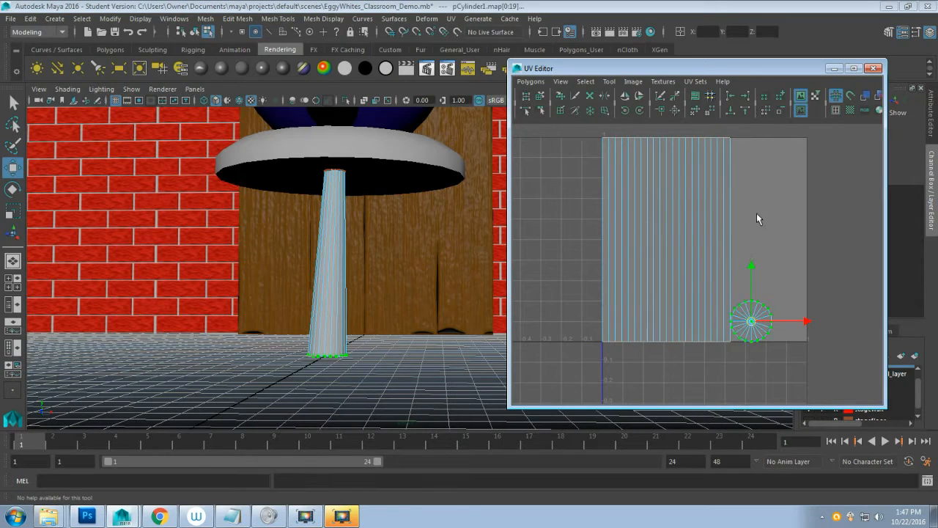
{"action": "left_click", "coordinate": [670, 200]}
Step: Duplicate the leg in object mode, move the copy back to a Translate Z of -153.504, and minimize the UV Editor
{"action": "left_click_drag", "start_coordinate": [425, 227], "coordinate": [346, 244], "text": "alt"}
{"action": "mouse_move", "coordinate": [293, 189]}
{"action": "right_mouse_down"}
{"action": "mouse_move", "coordinate": [311, 183]}
{"action": "mouse_move", "coordinate": [304, 202]}
{"action": "mouse_move", "coordinate": [293, 192]}
{"action": "right_mouse_up"}
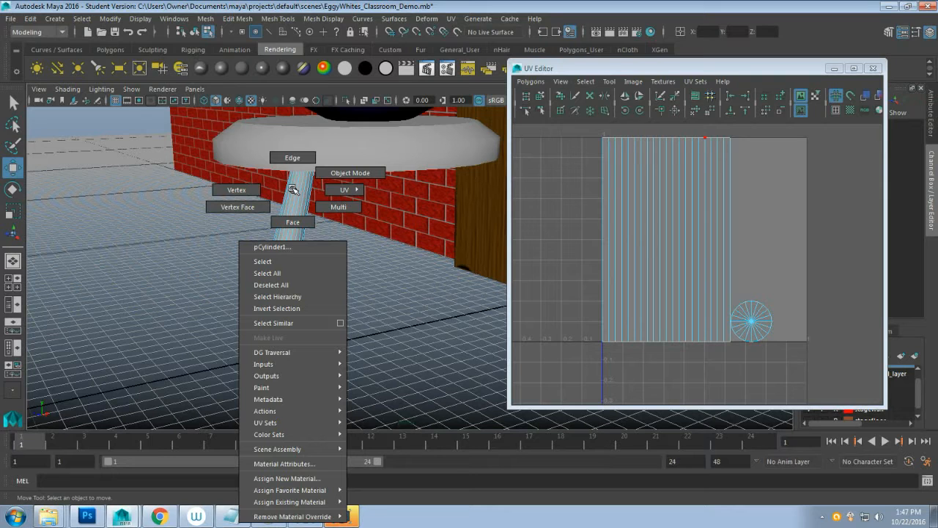
{"action": "right_click_drag", "start_coordinate": [293, 192], "coordinate": [348, 174]}
{"action": "left_click", "coordinate": [308, 206]}
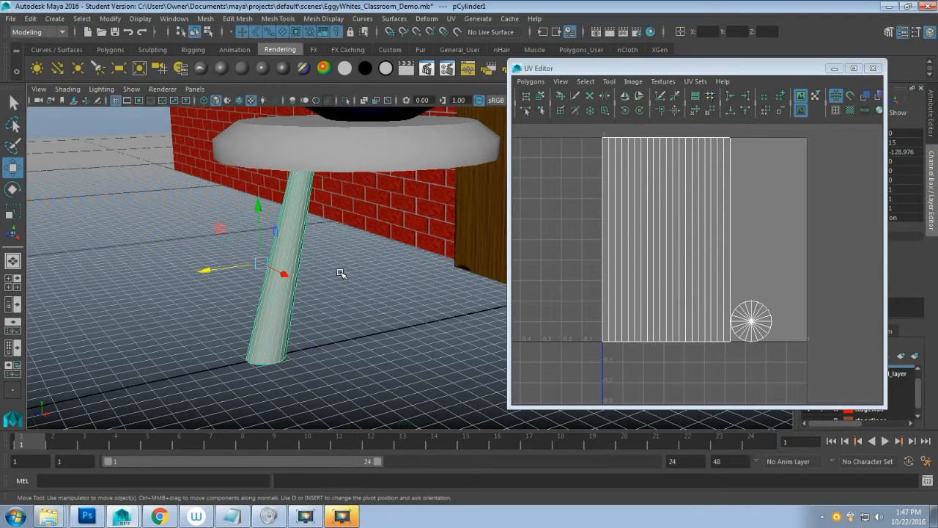
{"action": "key", "text": "ctrl+d"}
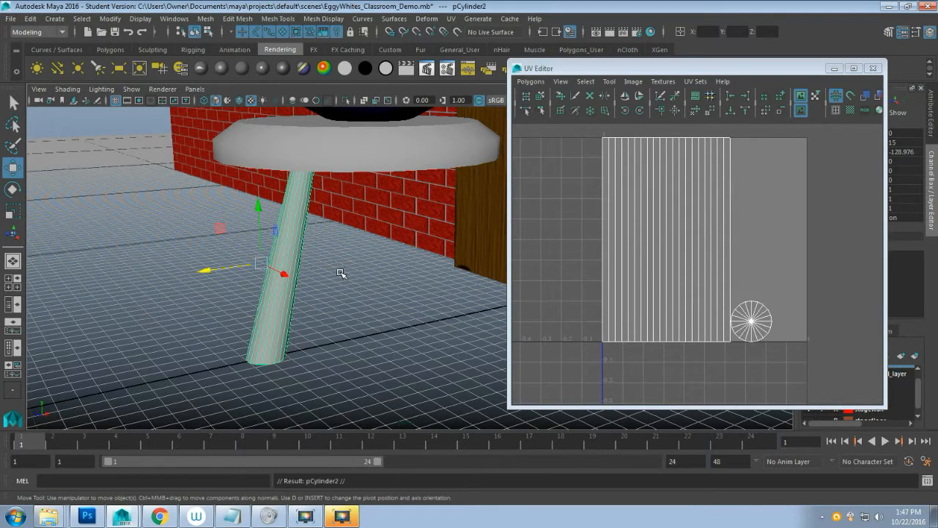
{"action": "left_click_drag", "start_coordinate": [249, 303], "coordinate": [357, 271], "text": "alt"}
{"action": "left_click_drag", "start_coordinate": [294, 316], "coordinate": [355, 292], "text": "alt"}
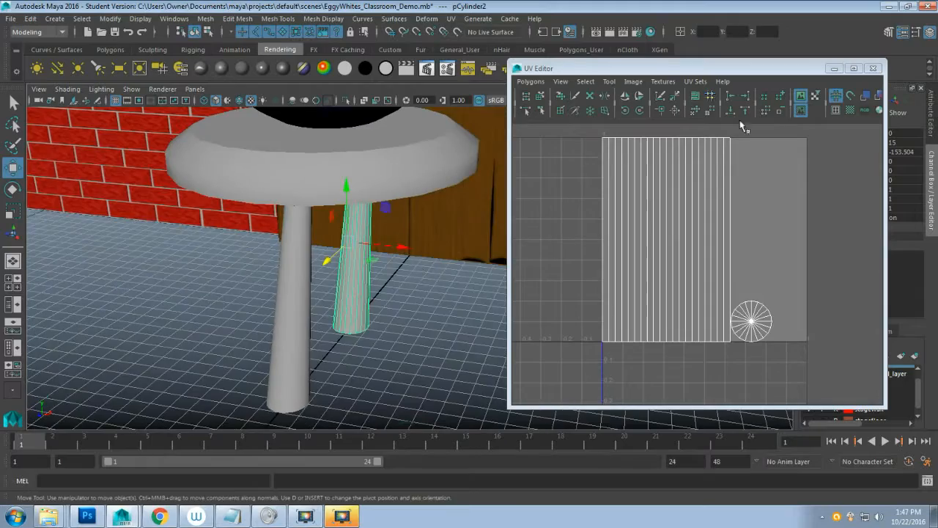
{"action": "left_click", "coordinate": [832, 70]}
{"action": "left_click", "coordinate": [832, 68]}
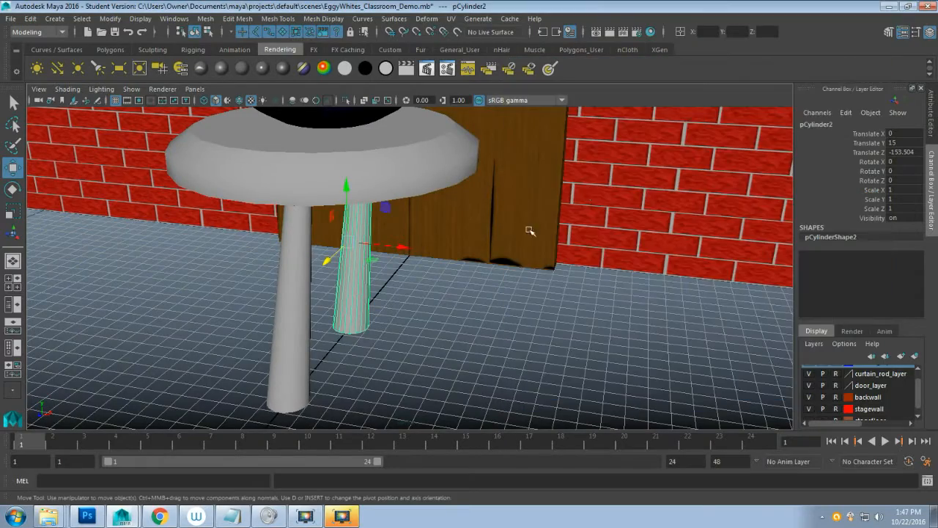
Step: Rotate the duplicated leg about its vertical axis to a Rotate Y of 60
{"action": "left_click_drag", "start_coordinate": [425, 289], "coordinate": [364, 281], "text": "alt"}
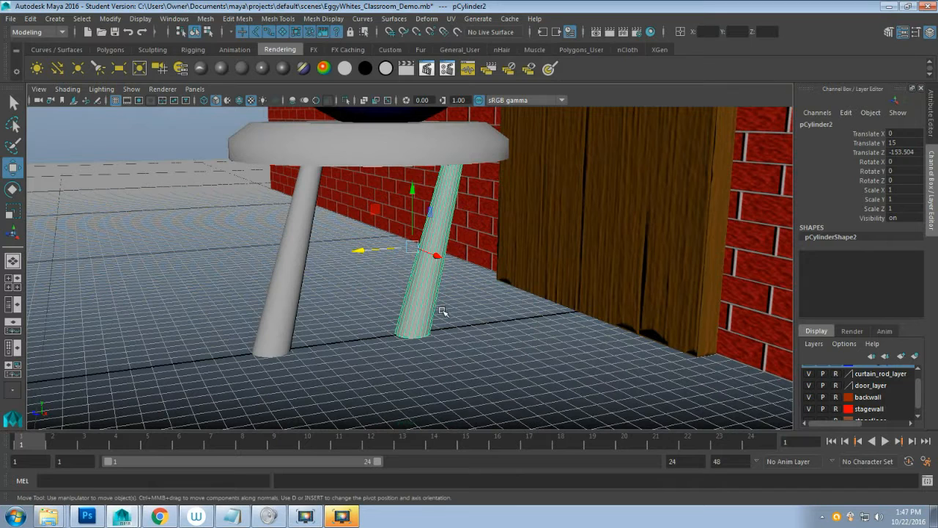
{"action": "key", "text": "e"}
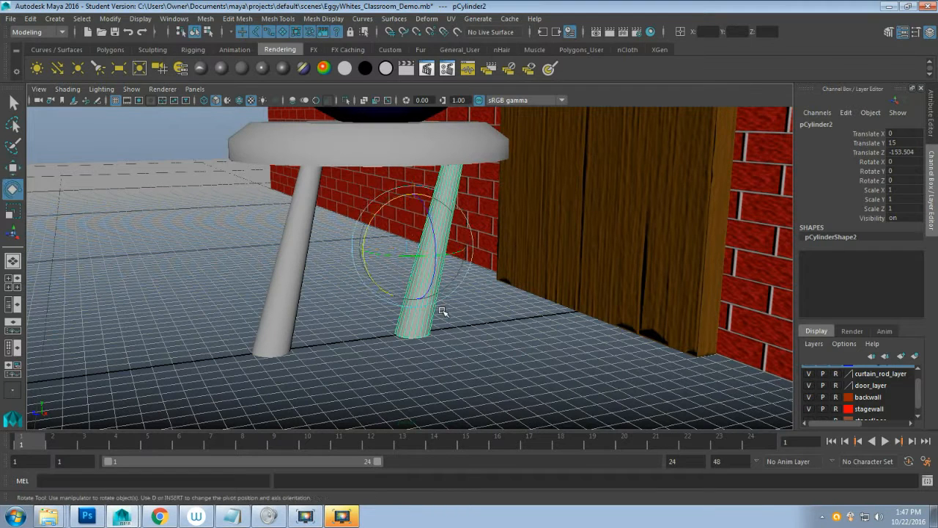
{"action": "left_click", "coordinate": [390, 256]}
{"action": "mouse_move", "coordinate": [389, 256]}
{"action": "left_mouse_down"}
{"action": "mouse_move", "coordinate": [485, 247]}
{"action": "mouse_move", "coordinate": [368, 252]}
{"action": "mouse_move", "coordinate": [387, 255]}
{"action": "left_mouse_up"}
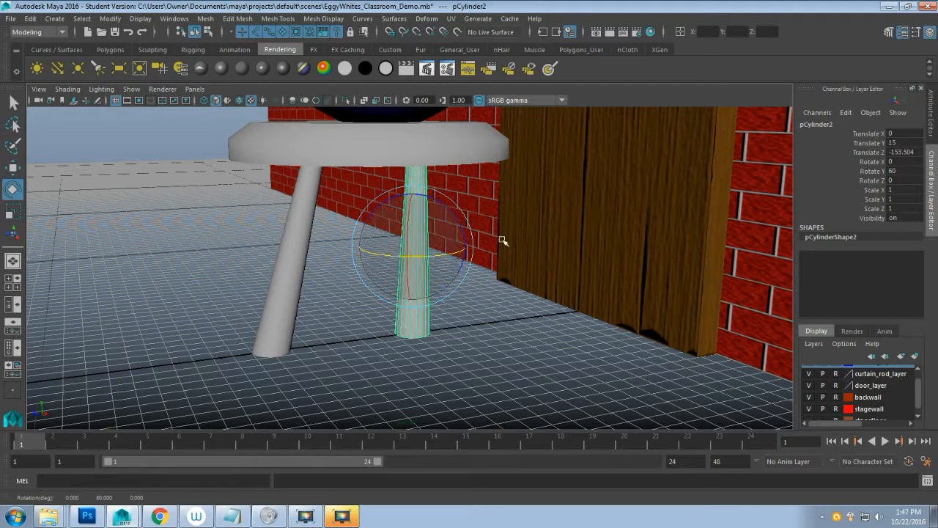
Step: Check the Rotate tool's step snap choices, keeping Absolute with a 15-degree increment, and close the tool settings
{"action": "left_click", "coordinate": [916, 31]}
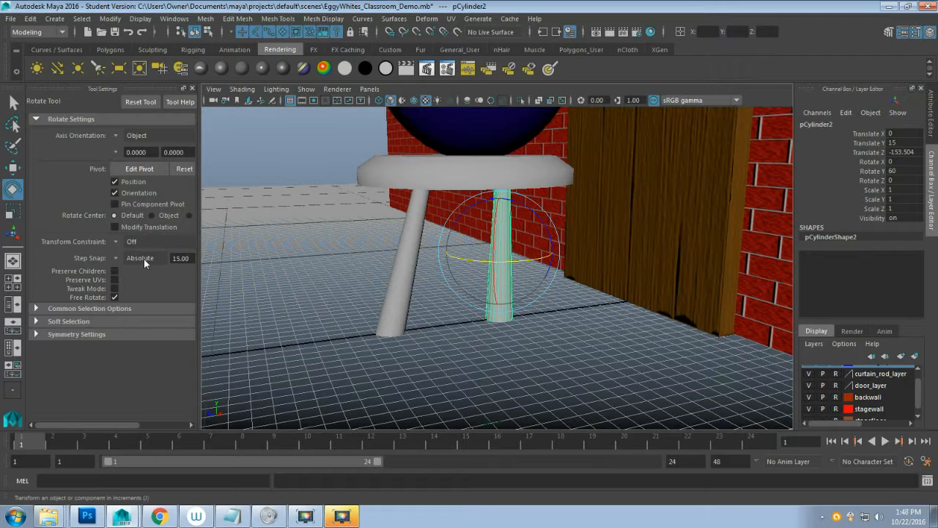
{"action": "left_click", "coordinate": [116, 258]}
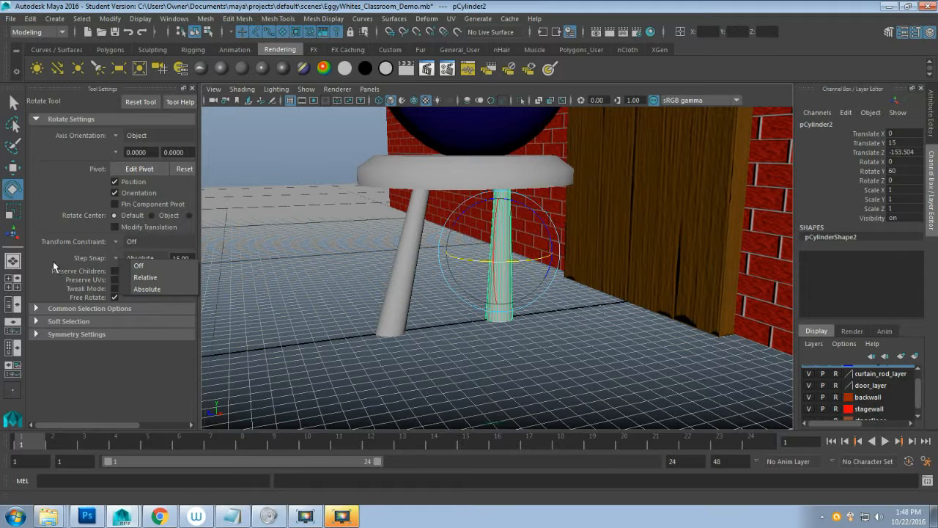
{"action": "left_click", "coordinate": [157, 289]}
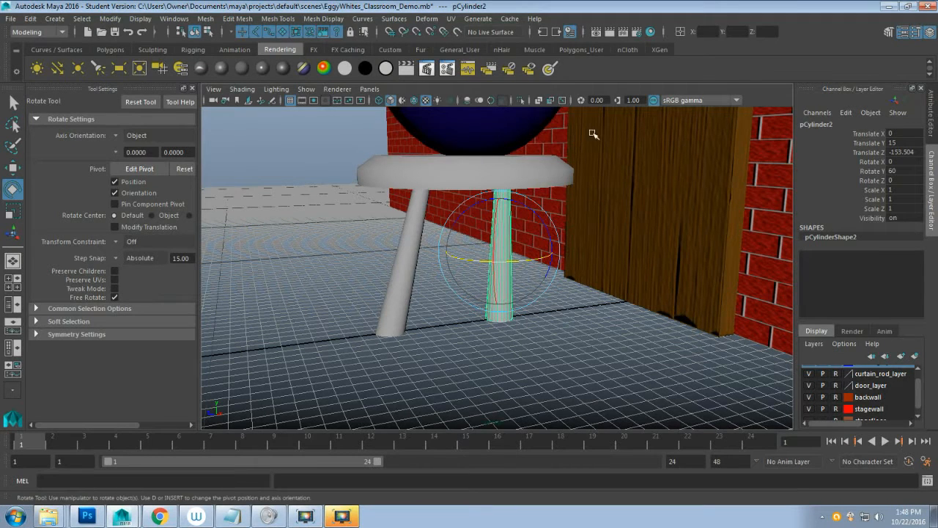
{"action": "left_click", "coordinate": [914, 33]}
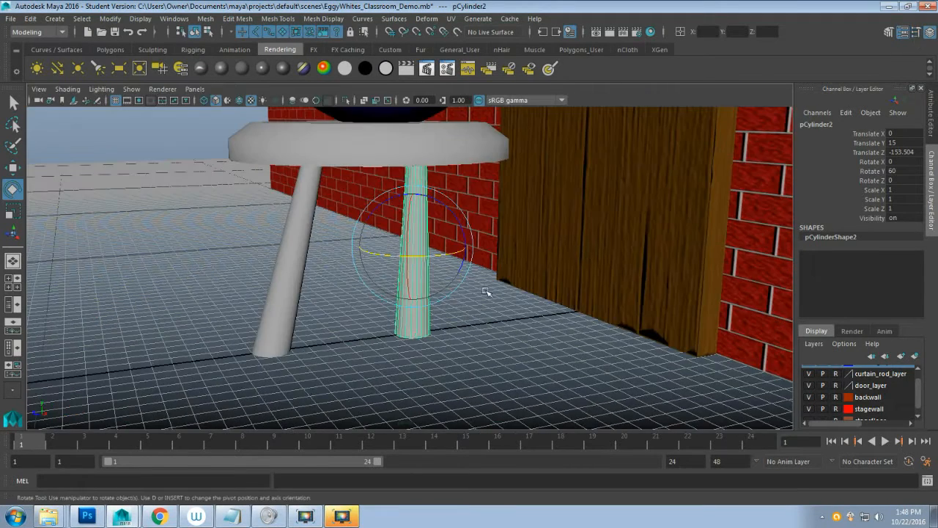
Step: Rotate the duplicated stool leg about its vertical axis to a Rotate Y of 105
{"action": "left_click_drag", "start_coordinate": [508, 294], "coordinate": [490, 312], "text": "alt"}
{"action": "left_click_drag", "start_coordinate": [436, 258], "coordinate": [469, 243]}
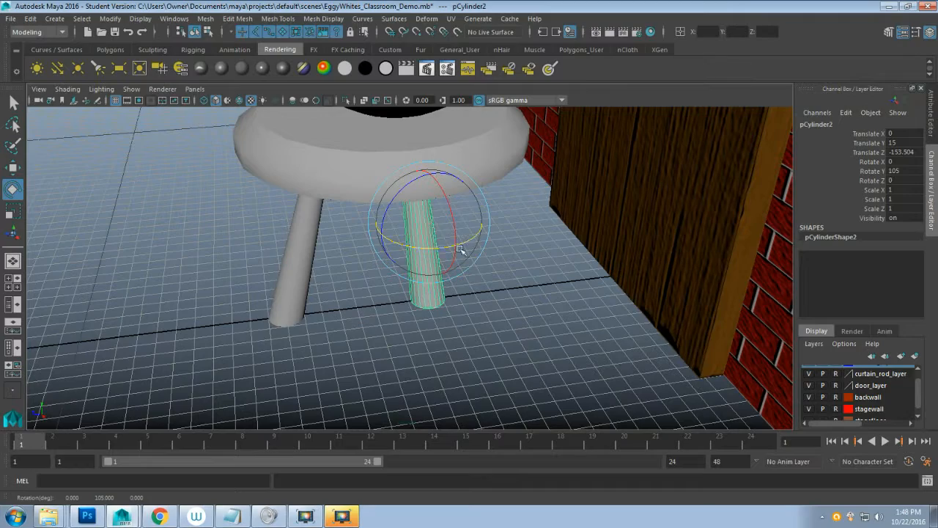
{"action": "left_click_drag", "start_coordinate": [287, 333], "coordinate": [388, 314], "text": "alt"}
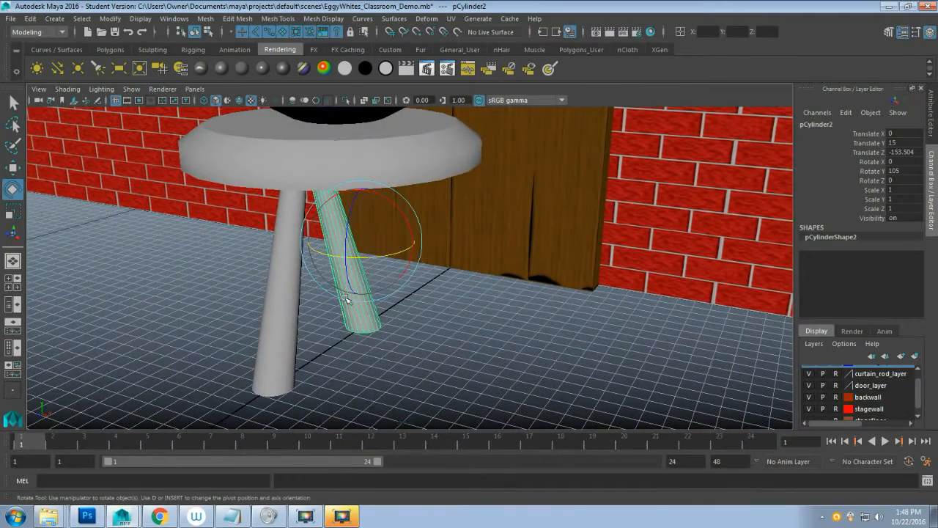
Step: Show the stool from above in wireframe and rotate the duplicated leg to a Rotate Y of 90
{"action": "key", "text": "space"}
{"action": "key", "text": "space"}
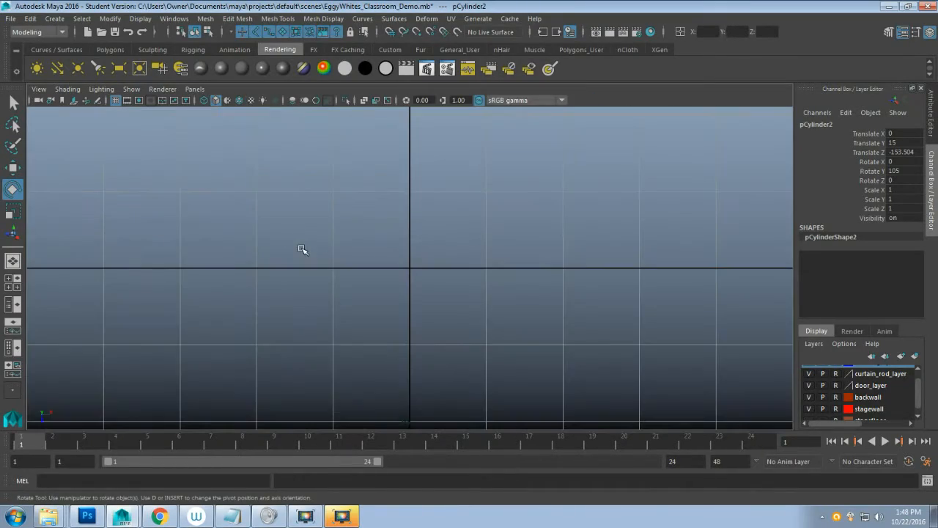
{"action": "key", "text": "f"}
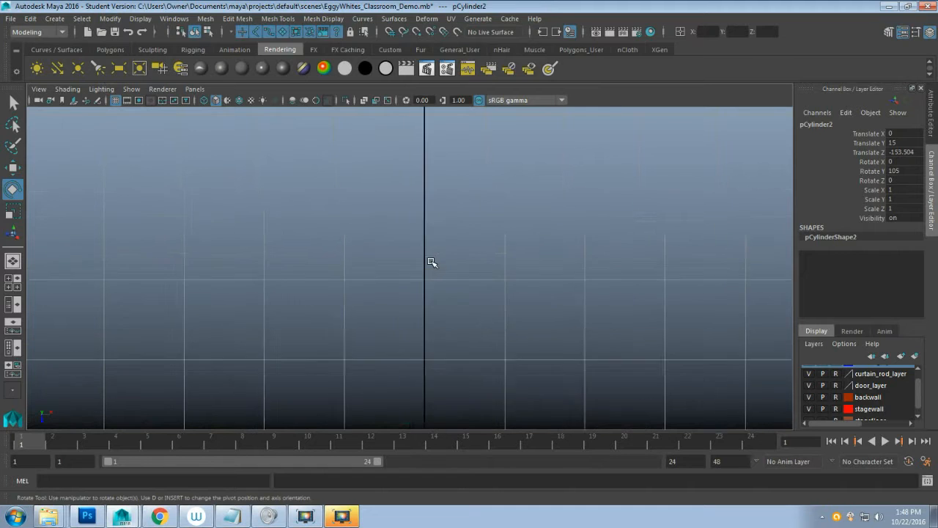
{"action": "scroll", "coordinate": [421, 299], "scroll_direction": "down", "scroll_amount": 5}
{"action": "scroll", "coordinate": [421, 300], "scroll_direction": "down", "scroll_amount": 6}
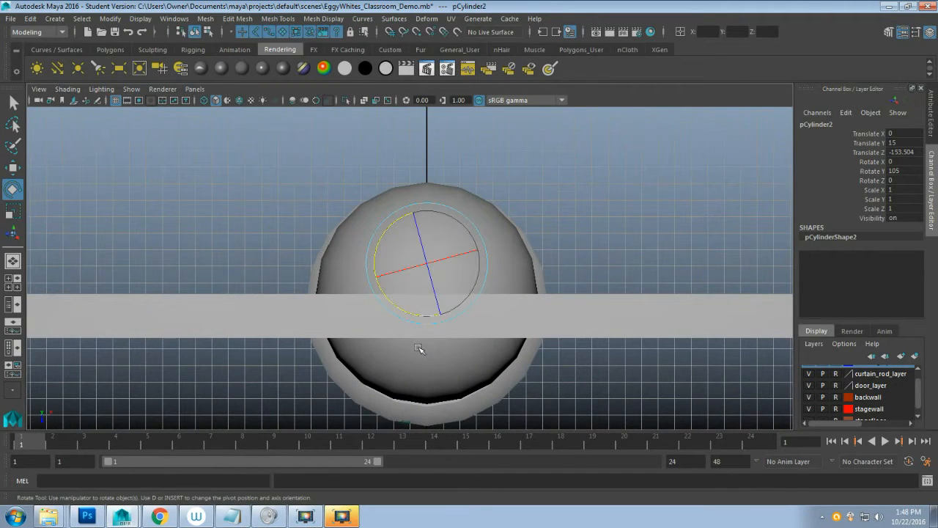
{"action": "key", "text": "4"}
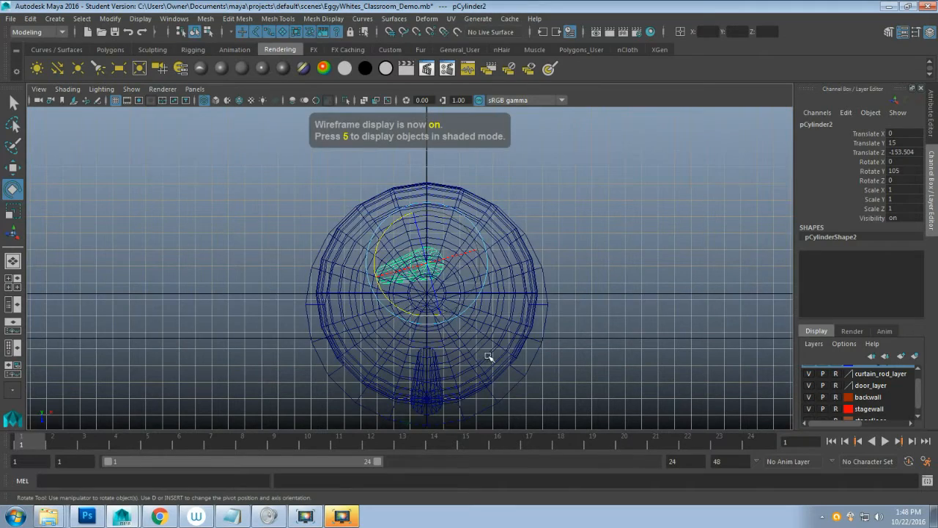
{"action": "scroll", "coordinate": [491, 356], "scroll_direction": "up", "scroll_amount": 3}
{"action": "middle_click_drag", "start_coordinate": [499, 360], "coordinate": [495, 294], "text": "alt"}
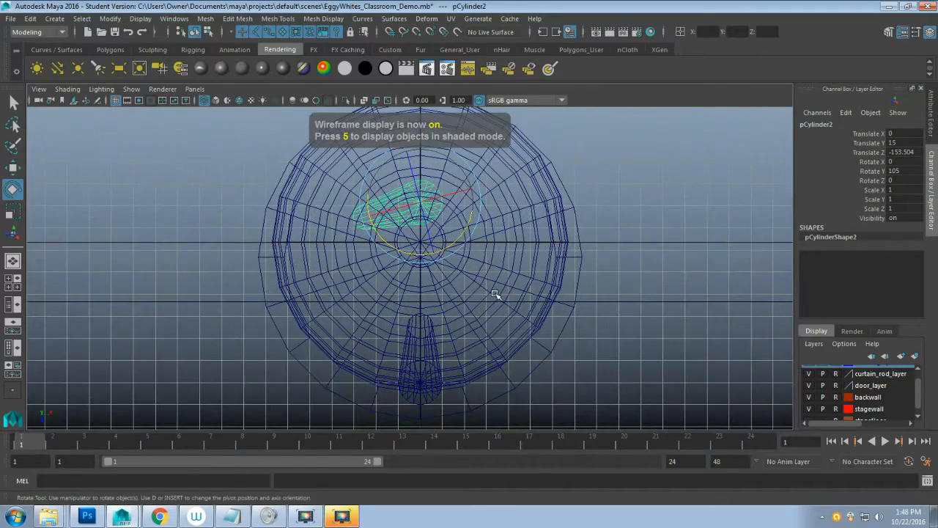
{"action": "left_click_drag", "start_coordinate": [413, 254], "coordinate": [396, 250]}
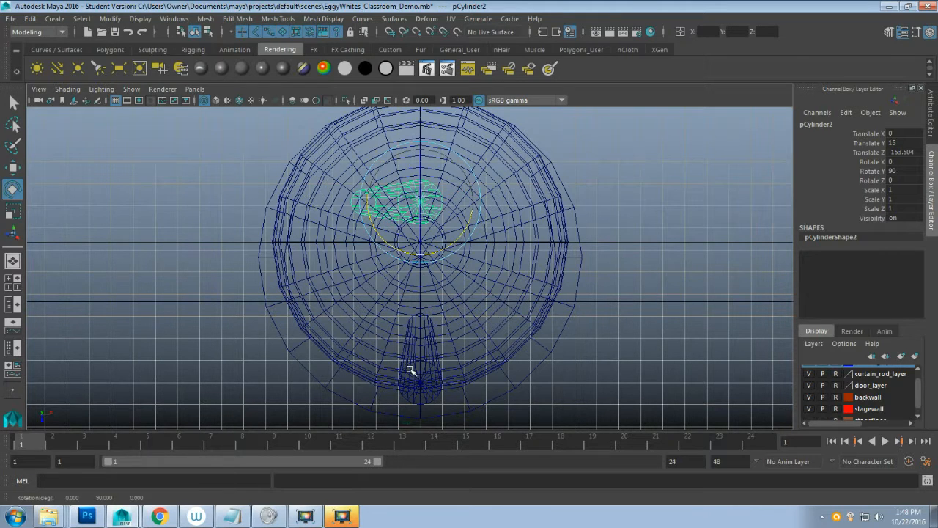
Step: Select the EggyWhites character and move it clear of the stool to a Translate X of about -65
{"action": "right_click_drag", "start_coordinate": [535, 175], "coordinate": [554, 165]}
{"action": "left_click", "coordinate": [539, 208]}
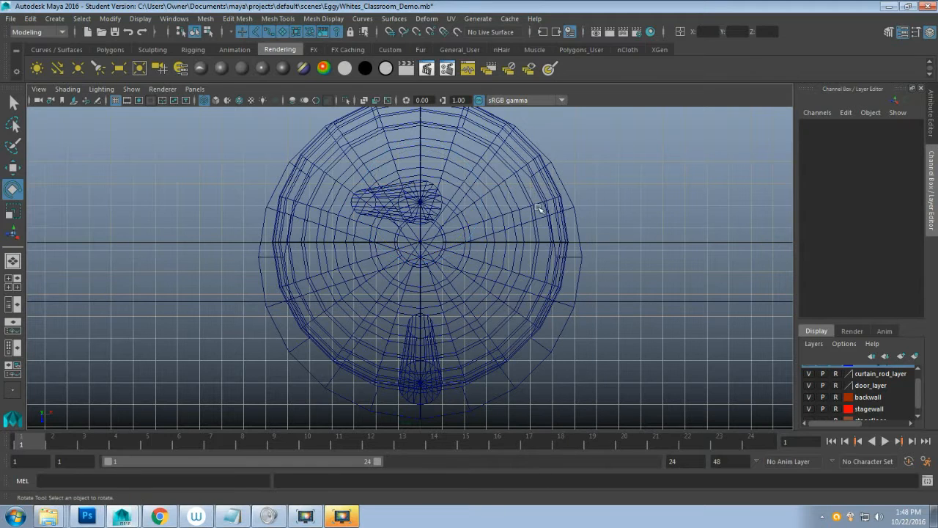
{"action": "left_click", "coordinate": [539, 180]}
{"action": "key", "text": "w"}
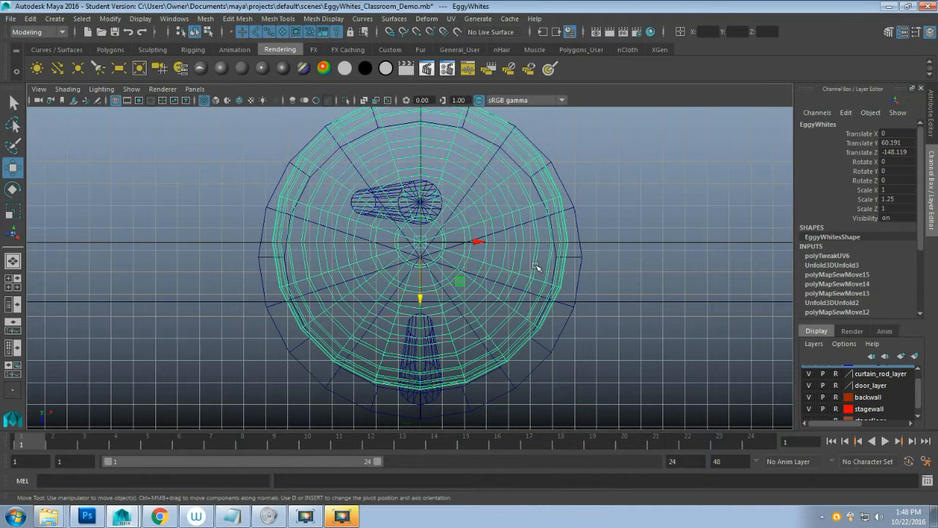
{"action": "left_click_drag", "start_coordinate": [478, 243], "coordinate": [9, 217]}
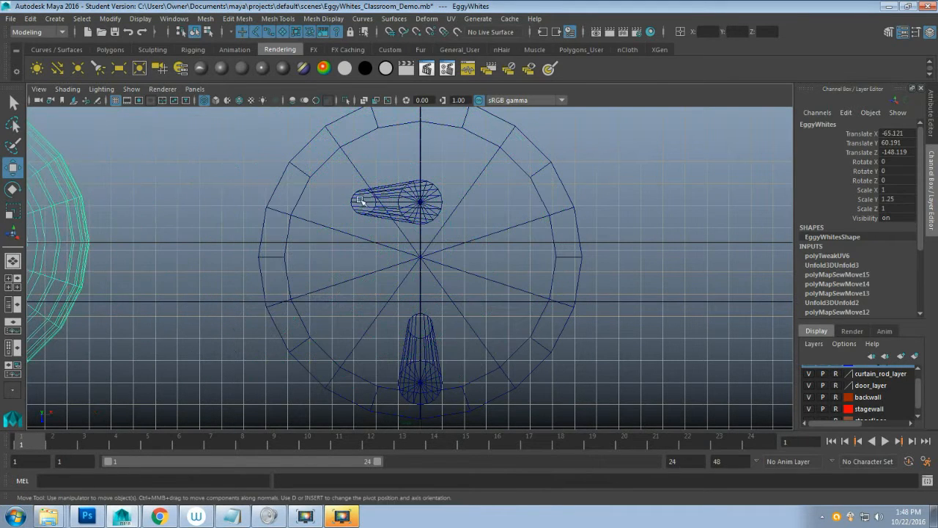
Step: Move the duplicated leg sideways across the seat to a Translate X of about 8.37
{"action": "left_click", "coordinate": [440, 369]}
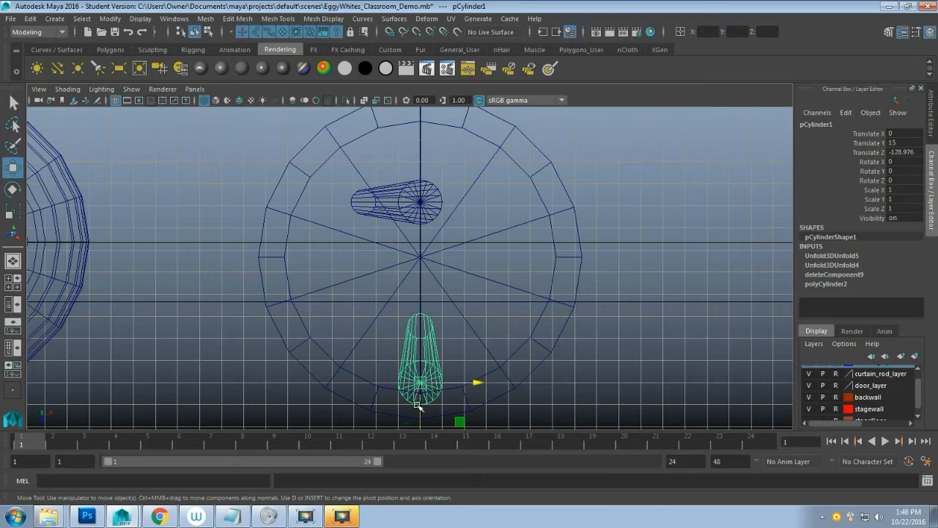
{"action": "left_click", "coordinate": [405, 203]}
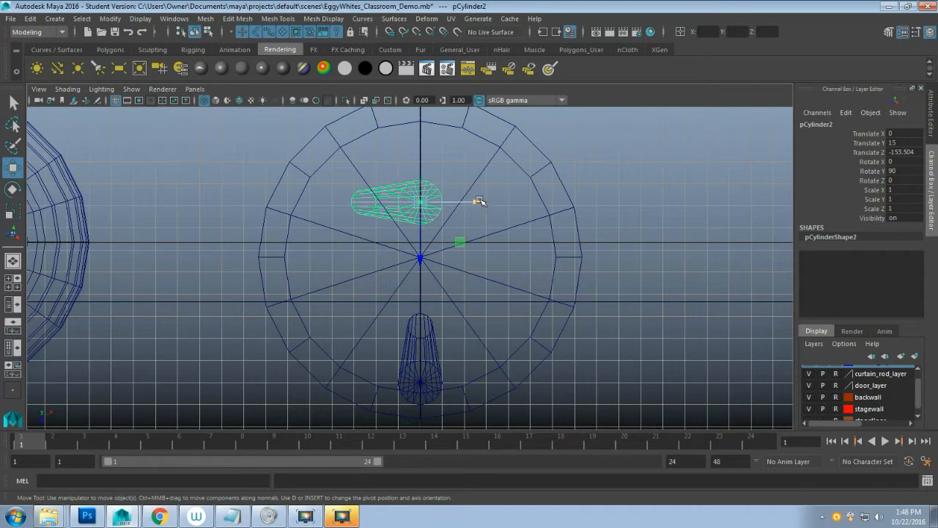
{"action": "mouse_move", "coordinate": [479, 201]}
{"action": "left_mouse_down"}
{"action": "mouse_move", "coordinate": [435, 201]}
{"action": "mouse_move", "coordinate": [462, 201]}
{"action": "left_mouse_up"}
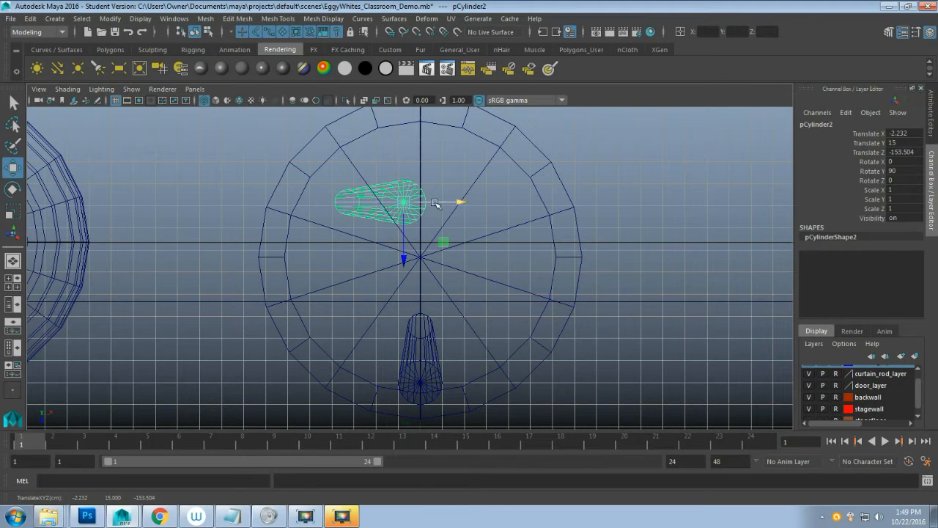
{"action": "left_click_drag", "start_coordinate": [466, 203], "coordinate": [545, 200]}
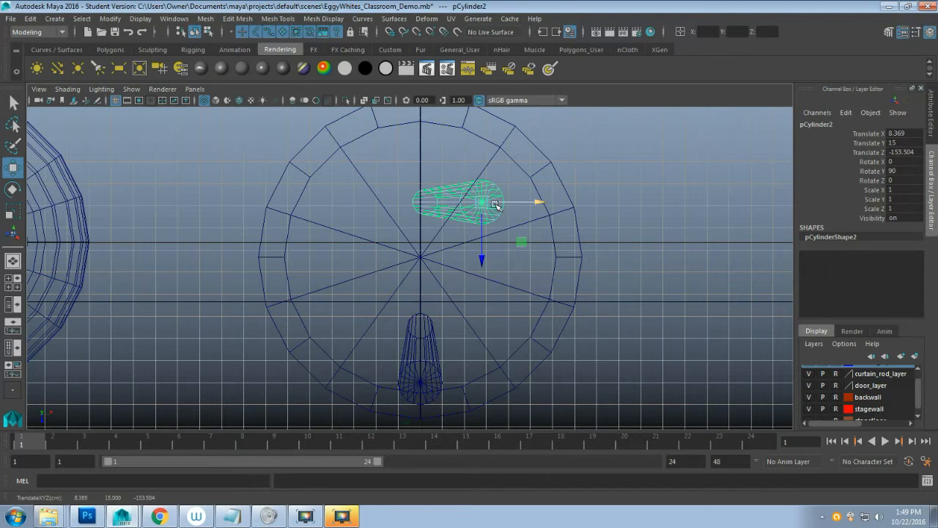
Step: Rotate the duplicated leg to a Rotate Y of 135 so it slants outward from the seat's center
{"action": "key", "text": "e"}
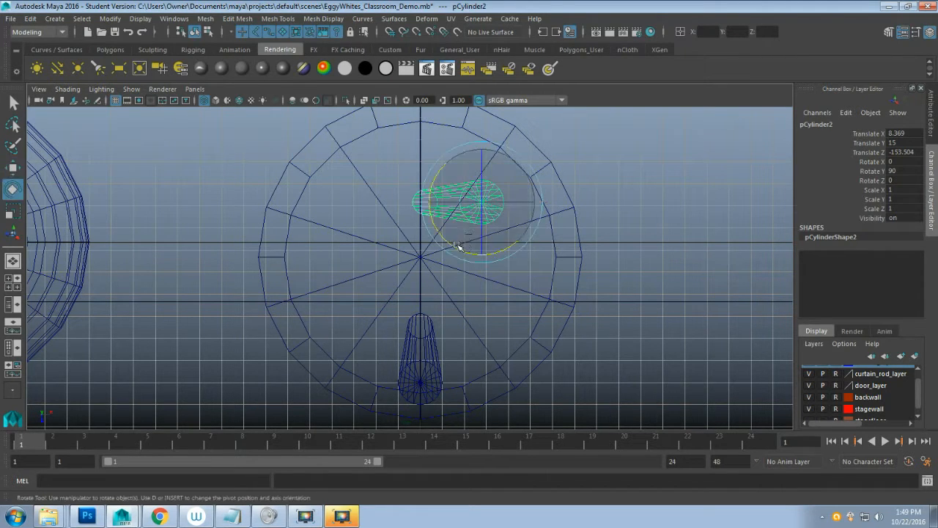
{"action": "left_click_drag", "start_coordinate": [443, 241], "coordinate": [492, 256]}
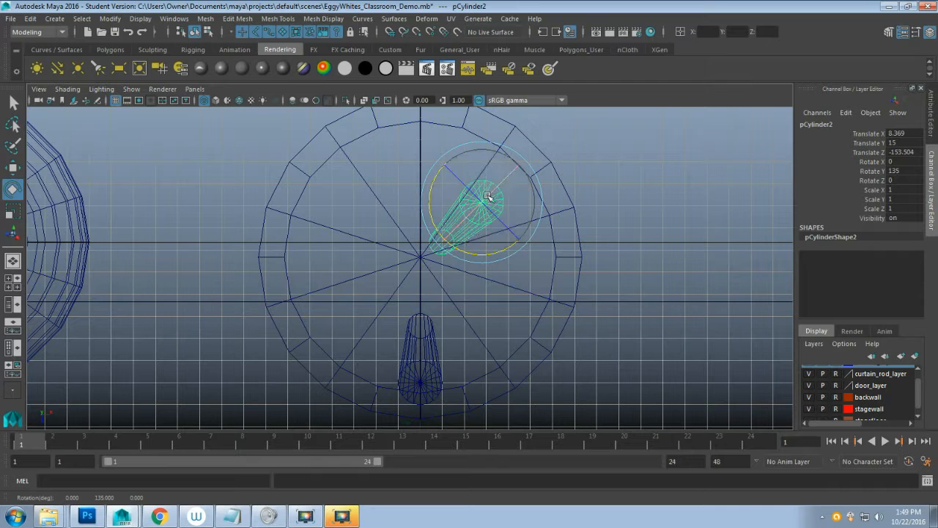
{"action": "left_click_drag", "start_coordinate": [478, 254], "coordinate": [477, 254]}
Step: Move the duplicated leg toward the seat's rear edge, to a Translate X of 10.84 and Translate Z of -159.243
{"action": "key", "text": "w"}
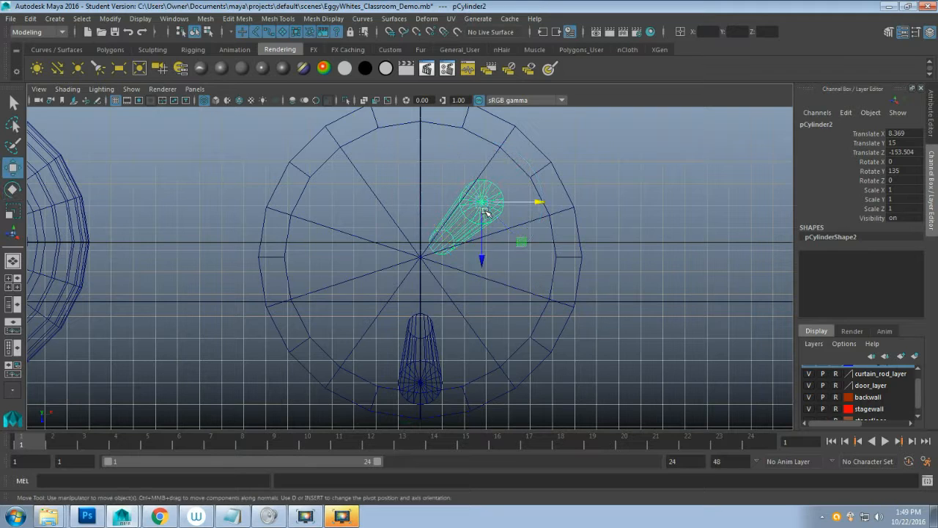
{"action": "left_click_drag", "start_coordinate": [484, 252], "coordinate": [484, 217]}
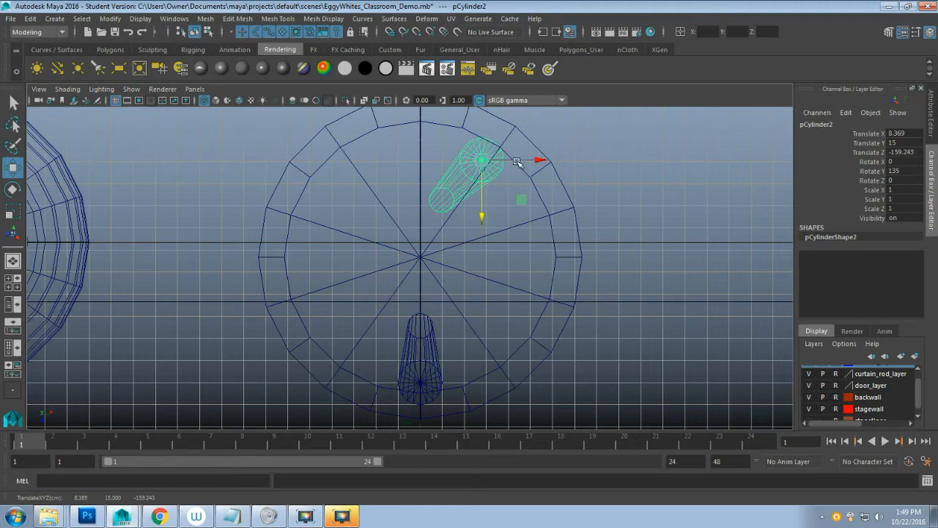
{"action": "left_click_drag", "start_coordinate": [519, 160], "coordinate": [537, 153]}
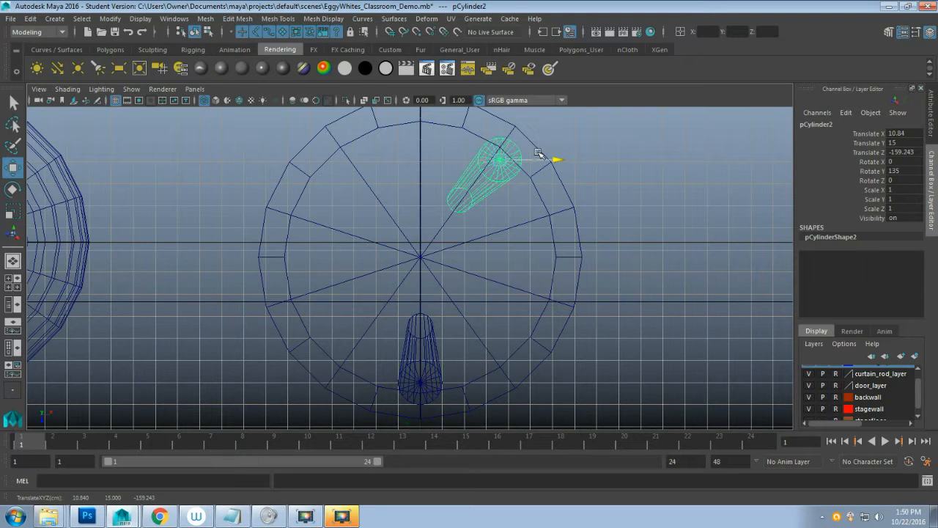
{"action": "left_click_drag", "start_coordinate": [539, 153], "coordinate": [538, 154]}
Step: Rotate the duplicated leg to a Rotate Y of 150 and shift it to a Translate X of 9.645
{"action": "key", "text": "e"}
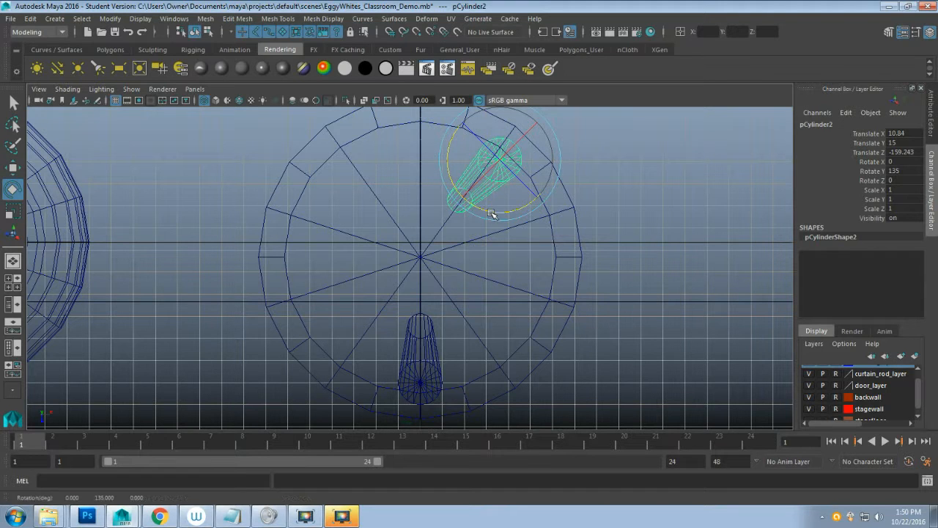
{"action": "left_click_drag", "start_coordinate": [497, 211], "coordinate": [502, 210]}
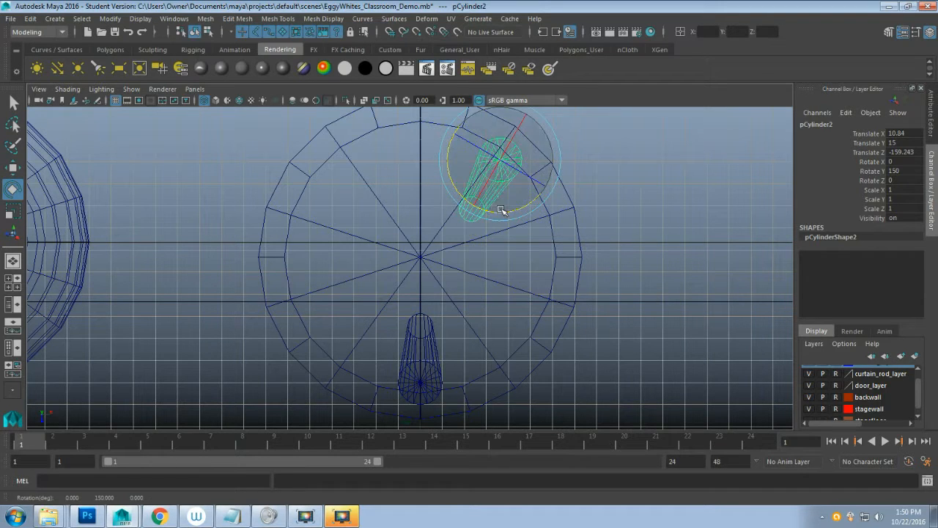
{"action": "key", "text": "w"}
{"action": "left_click_drag", "start_coordinate": [554, 159], "coordinate": [546, 159]}
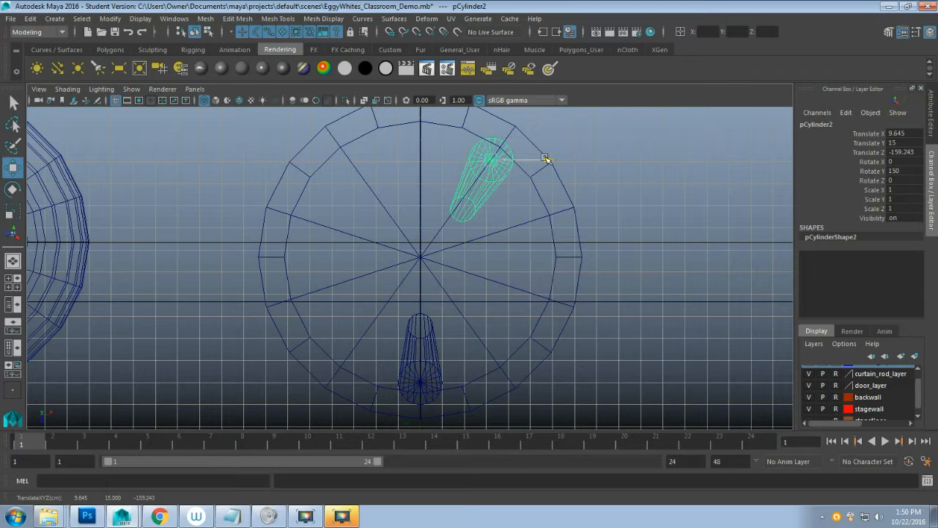
{"action": "left_click_drag", "start_coordinate": [546, 159], "coordinate": [547, 158]}
Step: Check the original front leg, then reselect the duplicated leg and set its Rotate Y to 135
{"action": "left_click", "coordinate": [432, 365]}
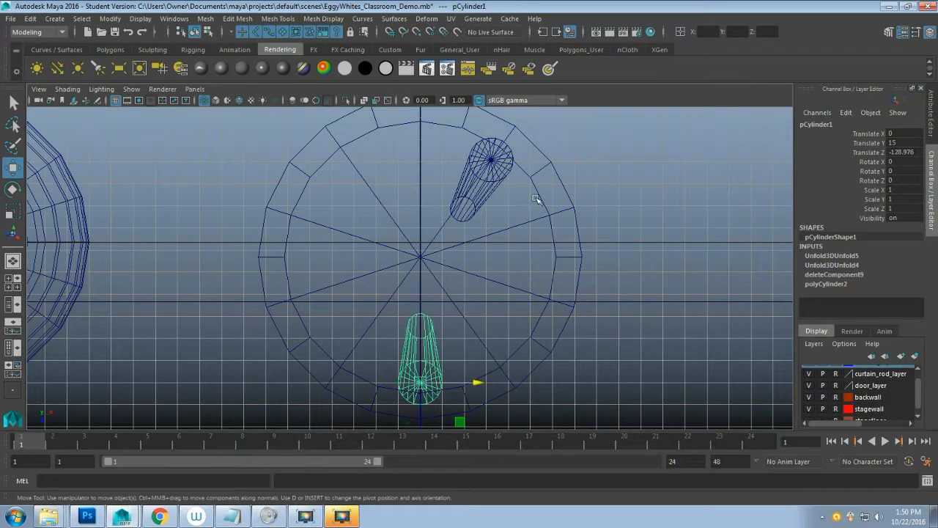
{"action": "left_click", "coordinate": [486, 203]}
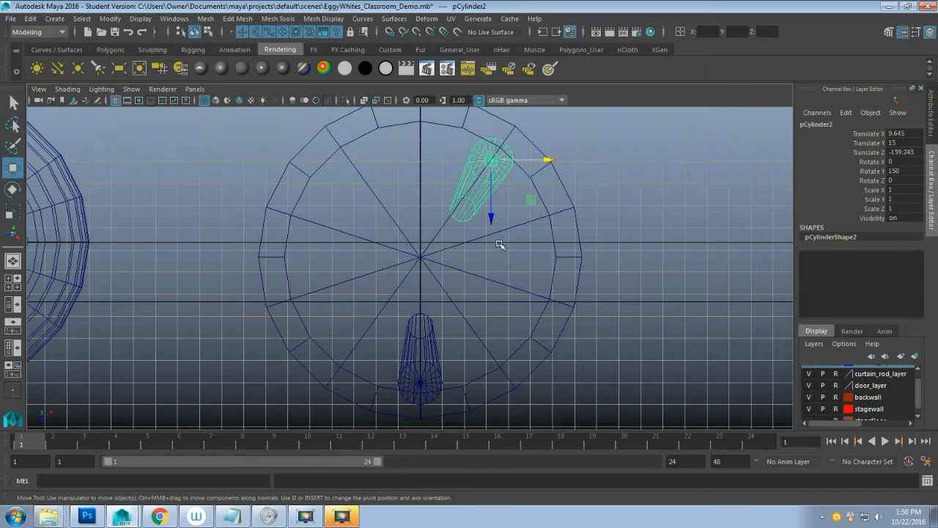
{"action": "double_click", "coordinate": [900, 171]}
{"action": "key", "text": "Return"}
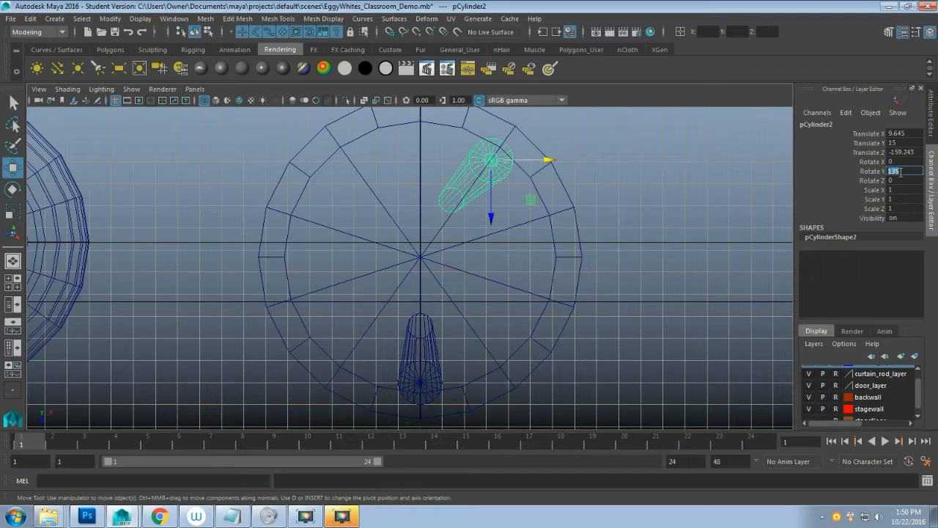
Step: Adjust the duplicated leg's Rotate Y freely to line up with the seat's radial edge, then set it to 145
{"action": "left_click", "coordinate": [866, 171]}
{"action": "key", "text": "e"}
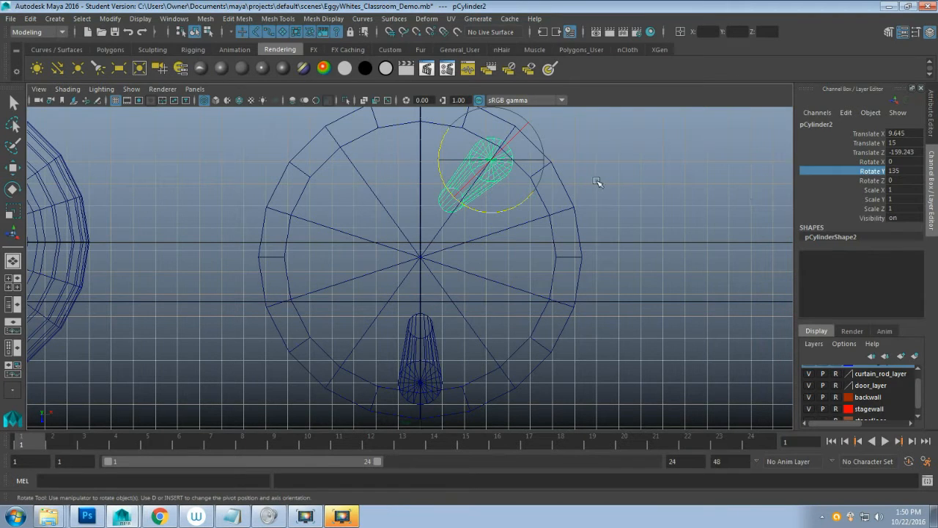
{"action": "middle_click_drag", "start_coordinate": [595, 181], "coordinate": [610, 174]}
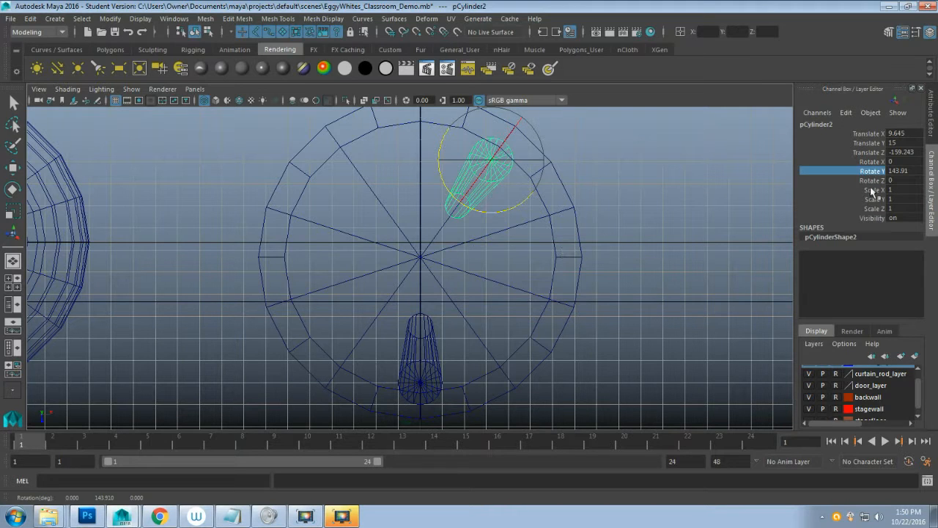
{"action": "double_click", "coordinate": [907, 172]}
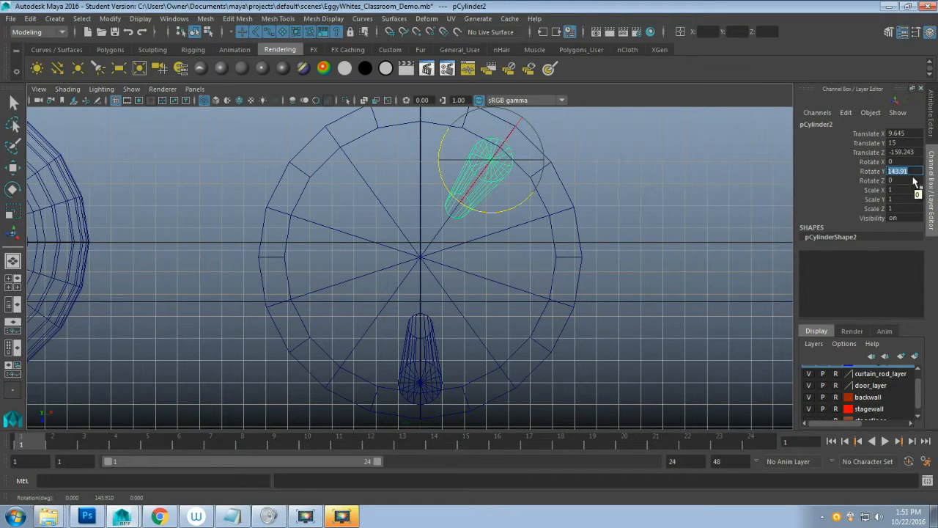
{"action": "type", "text": "145"}
{"action": "key", "text": "Return"}
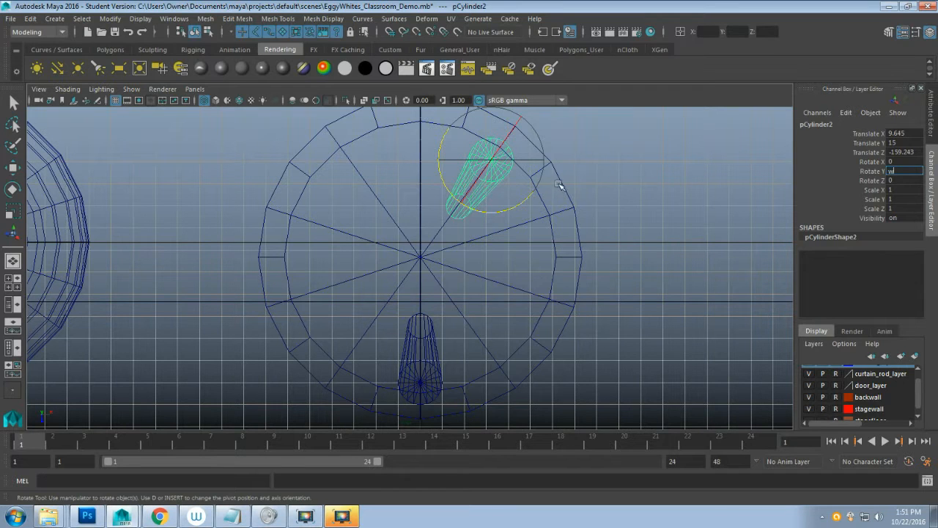
{"action": "left_click", "coordinate": [561, 182]}
{"action": "key", "text": "w"}
{"action": "left_click", "coordinate": [491, 188]}
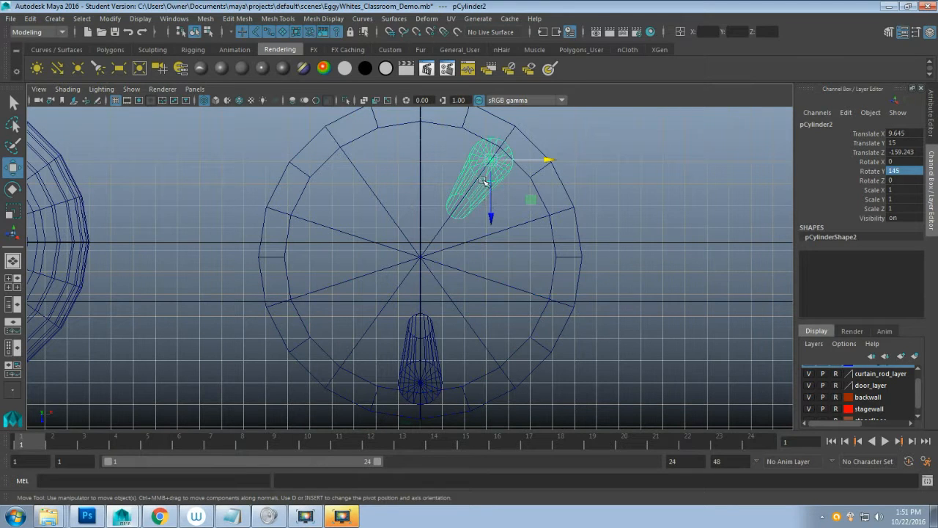
Step: Duplicate the angled rear leg, placing the copy at a Translate X of -9.804 with a Rotate Y of 217.422
{"action": "key", "text": "ctrl+d"}
{"action": "left_click_drag", "start_coordinate": [546, 160], "coordinate": [404, 161]}
{"action": "key", "text": "e"}
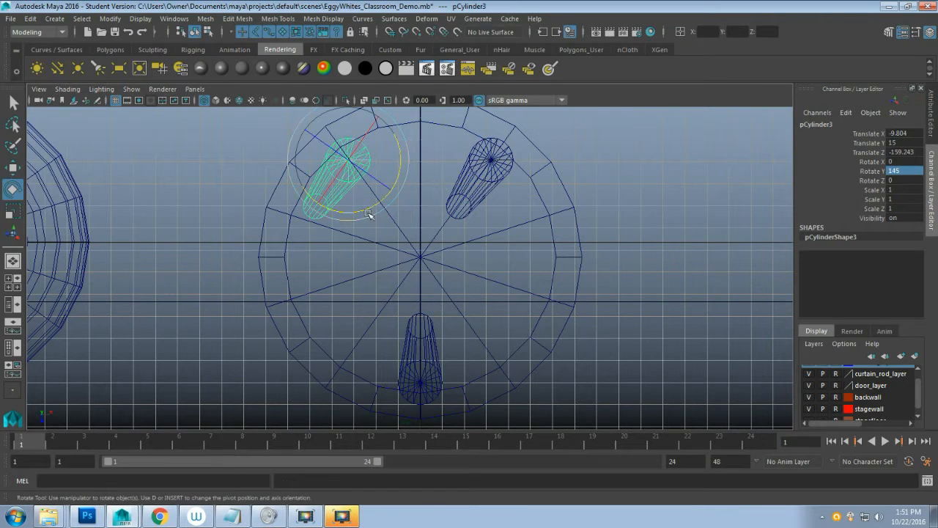
{"action": "left_click_drag", "start_coordinate": [370, 214], "coordinate": [414, 193]}
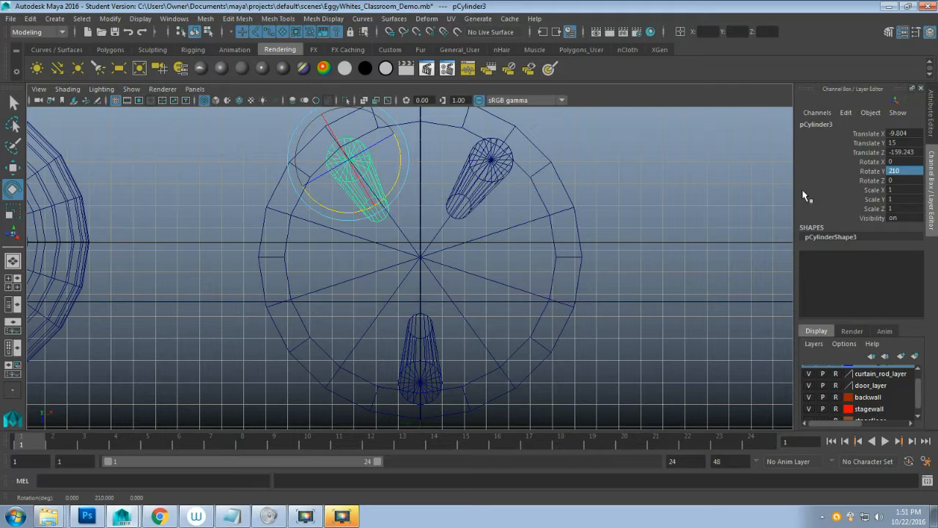
{"action": "left_click", "coordinate": [880, 172]}
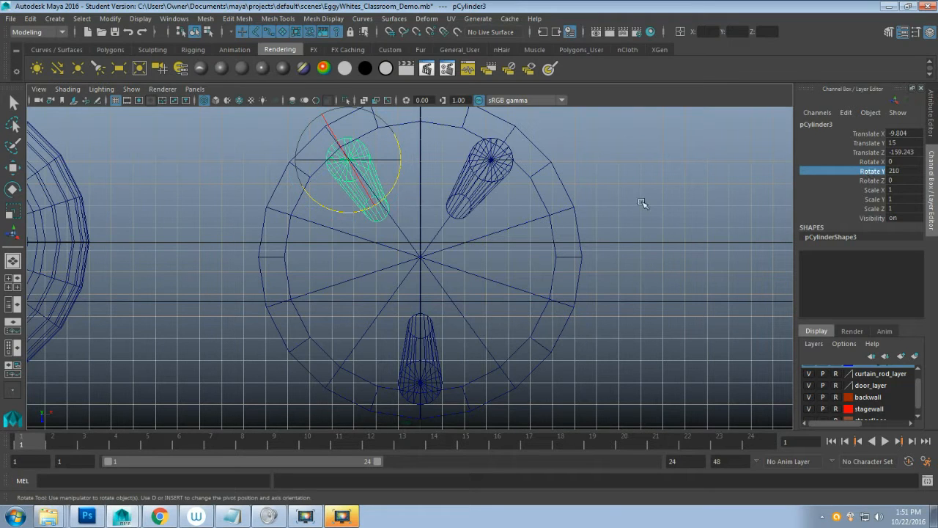
{"action": "middle_click_drag", "start_coordinate": [585, 195], "coordinate": [598, 189]}
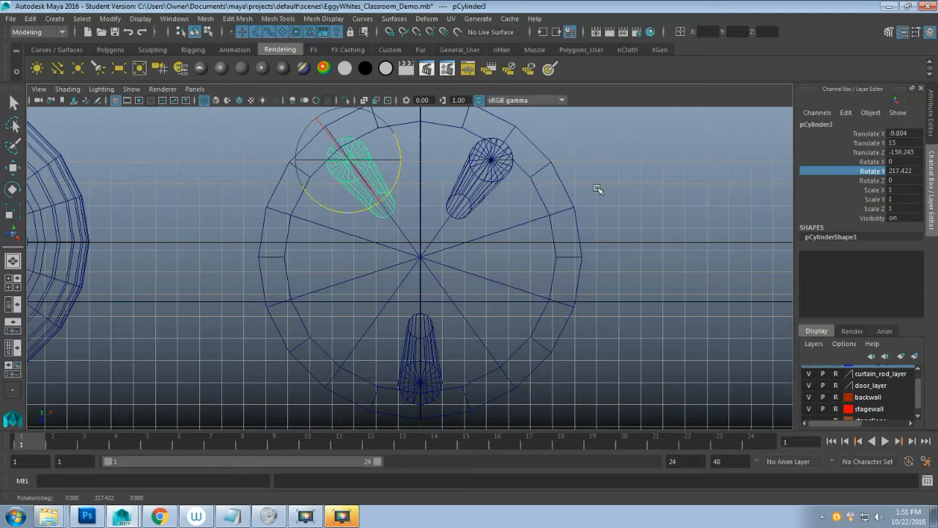
Step: Move the new leg outward toward the seat's edge, to a Translate X of -14.108 and Translate Z of -156.294
{"action": "key", "text": "space"}
{"action": "key", "text": "space"}
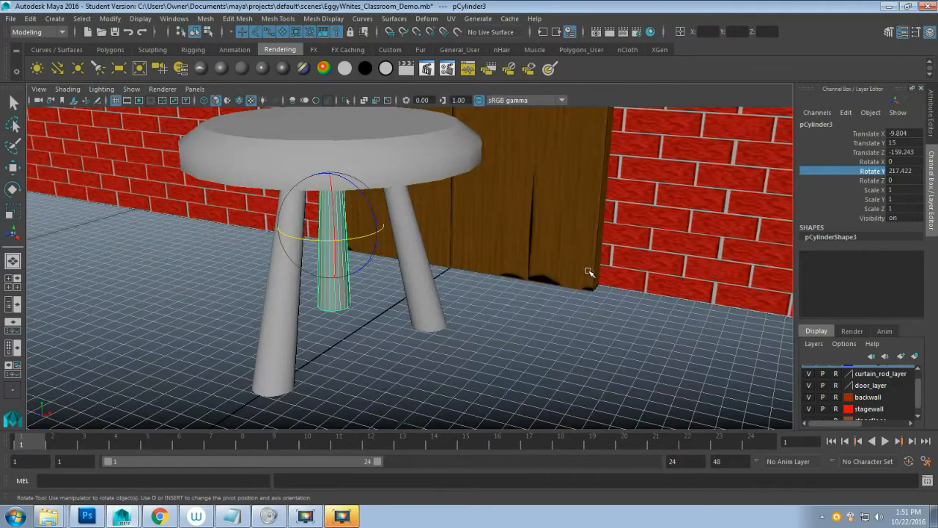
{"action": "left_click_drag", "start_coordinate": [586, 271], "coordinate": [627, 264], "text": "alt"}
{"action": "key", "text": "space"}
{"action": "key", "text": "space"}
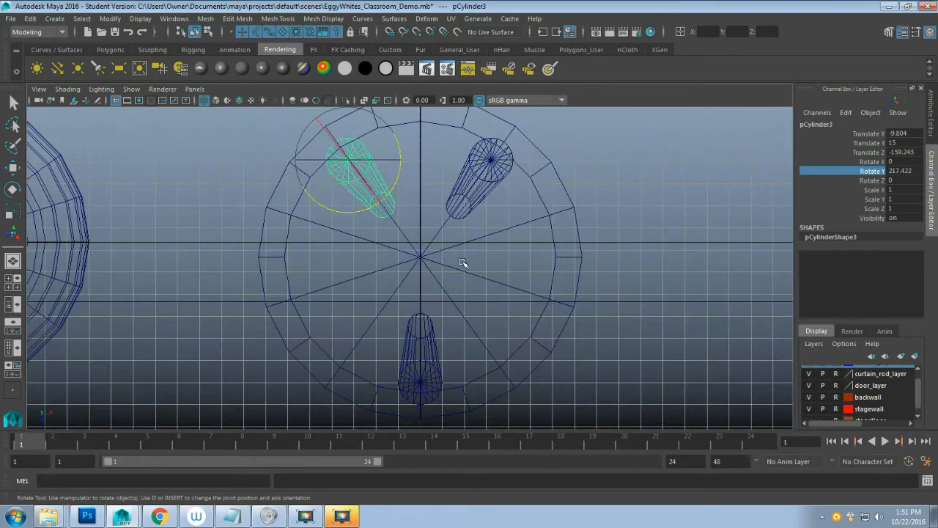
{"action": "middle_click_drag", "start_coordinate": [497, 255], "coordinate": [491, 266], "text": "alt"}
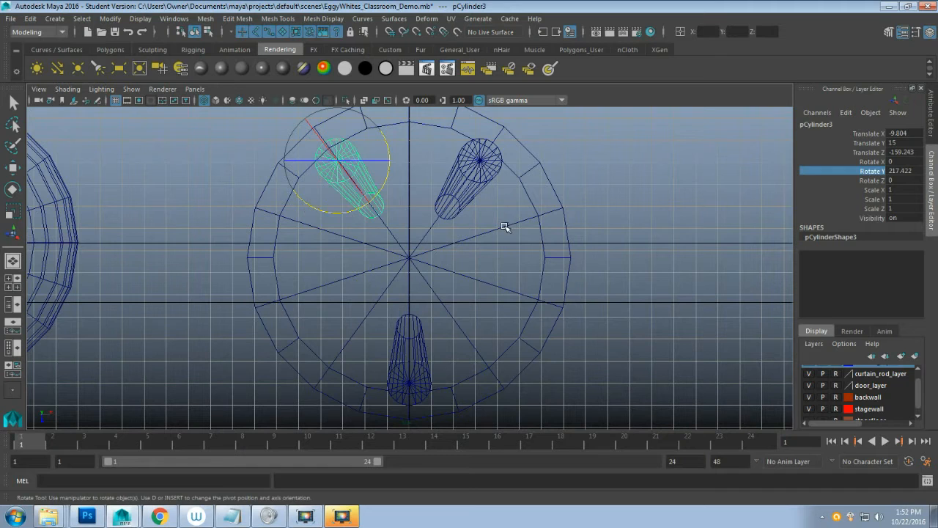
{"action": "key", "text": "w"}
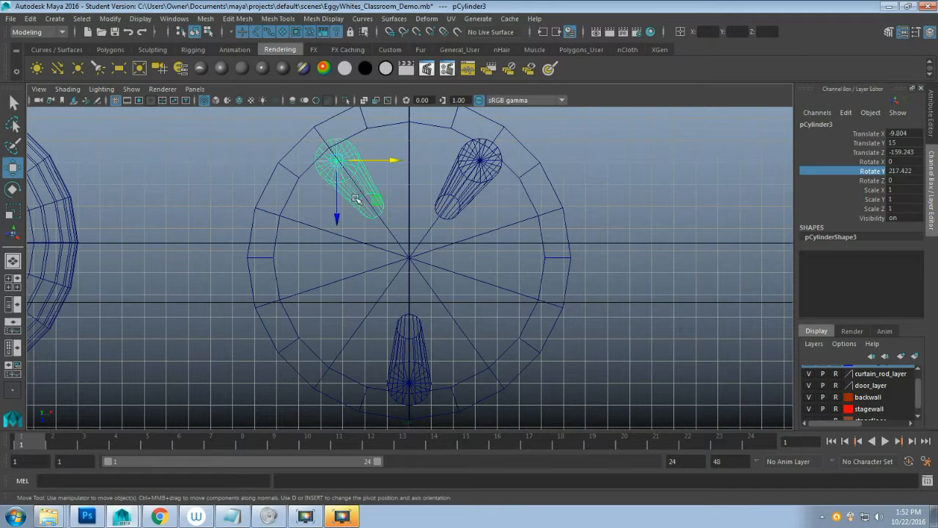
{"action": "left_click_drag", "start_coordinate": [337, 163], "coordinate": [306, 188]}
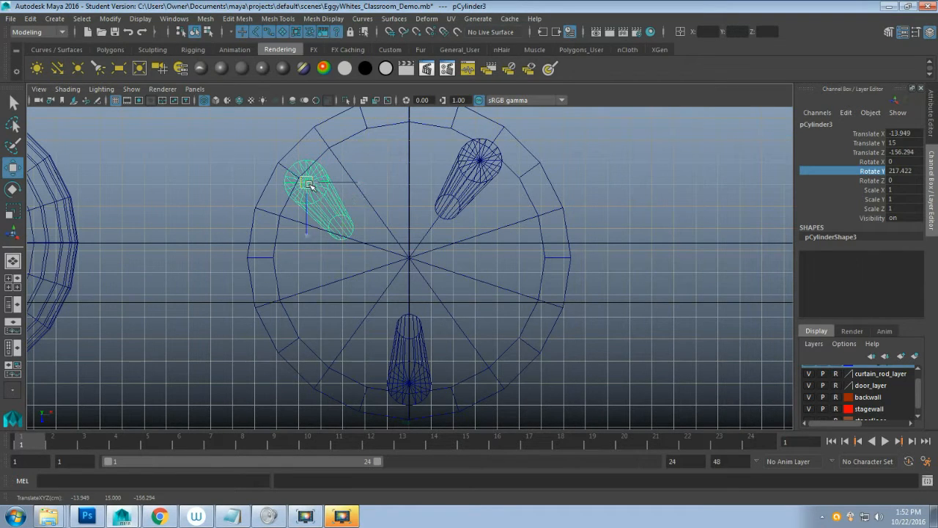
{"action": "left_click_drag", "start_coordinate": [310, 184], "coordinate": [309, 186]}
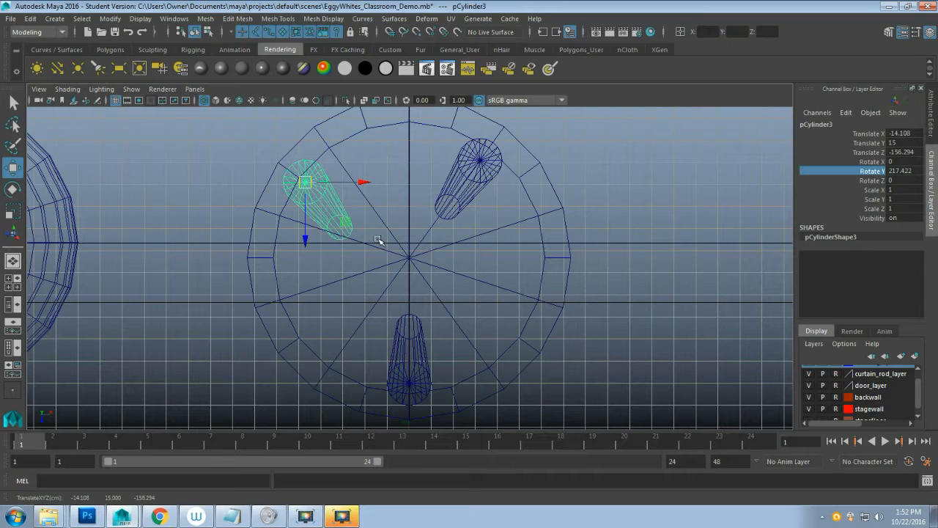
Step: Rotate the new leg toward the seat's centre, to a Rotate Y of 234.543
{"action": "key", "text": "e"}
{"action": "left_click_drag", "start_coordinate": [313, 236], "coordinate": [335, 233]}
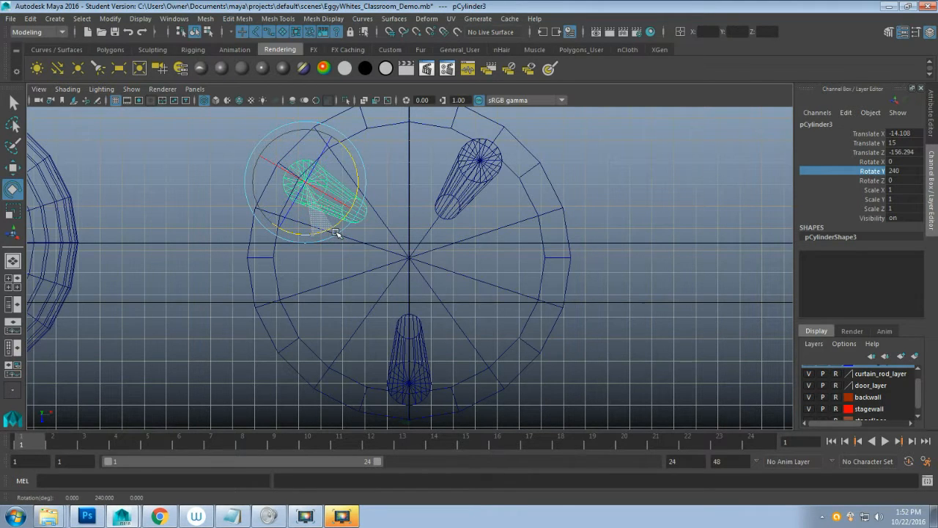
{"action": "left_click", "coordinate": [874, 173]}
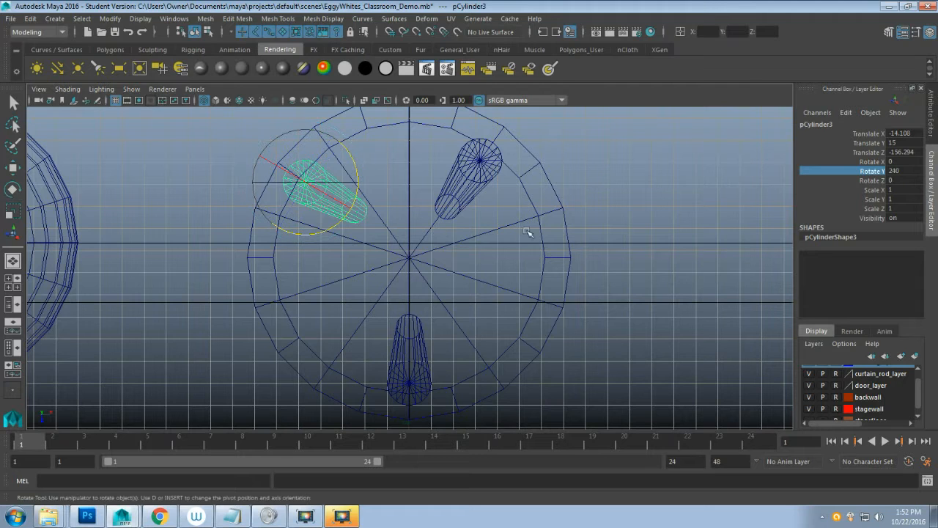
{"action": "middle_click_drag", "start_coordinate": [527, 232], "coordinate": [508, 234]}
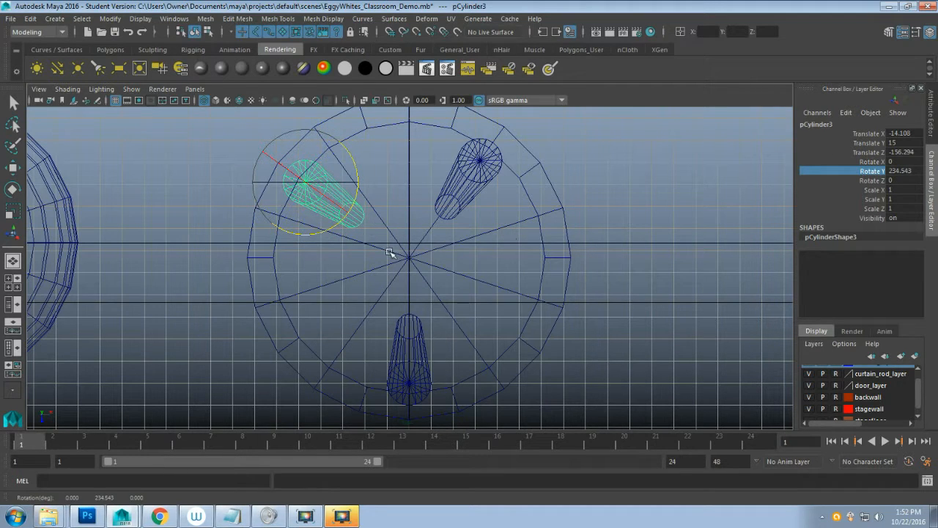
Step: Move the opposite rear leg to a Translate X of 13.949 and Translate Z of -156.533, with a Rotate Y of 121.8
{"action": "left_click", "coordinate": [479, 198]}
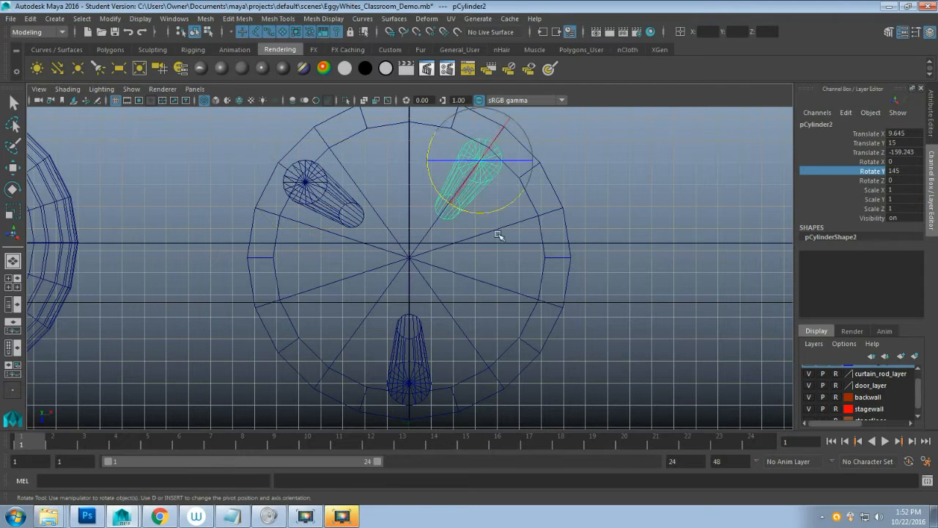
{"action": "key", "text": "w"}
{"action": "left_click_drag", "start_coordinate": [488, 170], "coordinate": [519, 188]}
{"action": "key", "text": "e"}
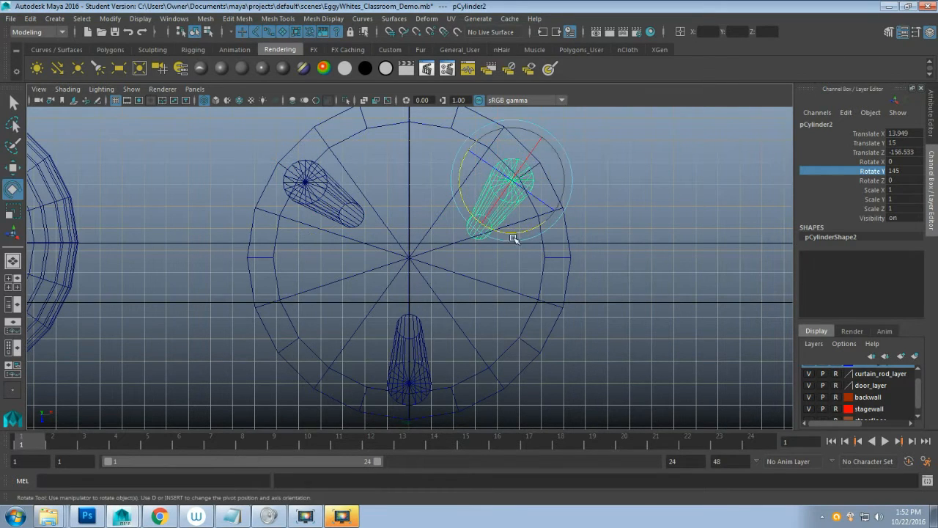
{"action": "left_click_drag", "start_coordinate": [515, 236], "coordinate": [497, 230]}
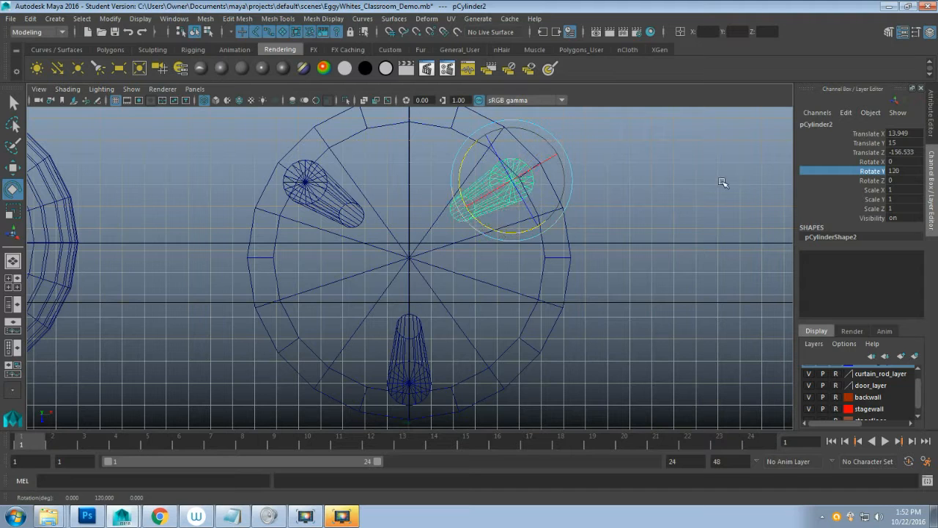
{"action": "middle_click_drag", "start_coordinate": [605, 219], "coordinate": [604, 218]}
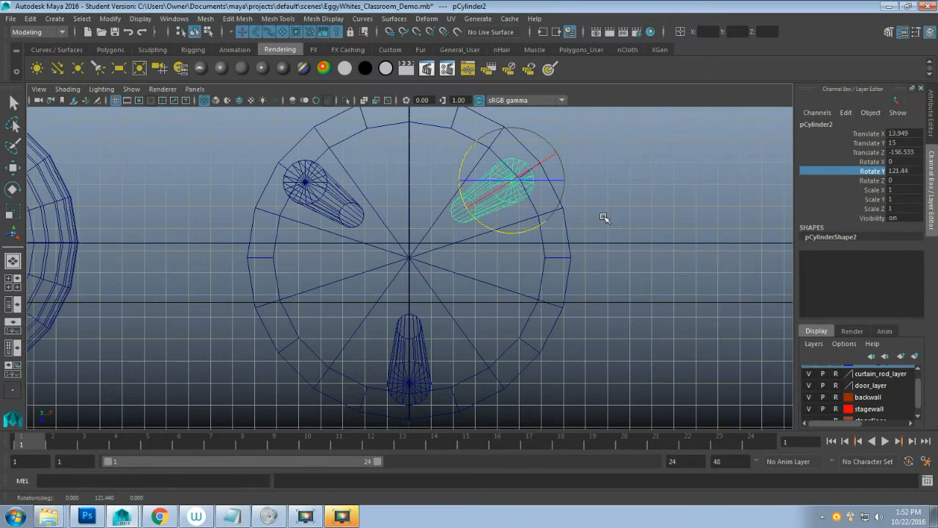
{"action": "key", "text": "w"}
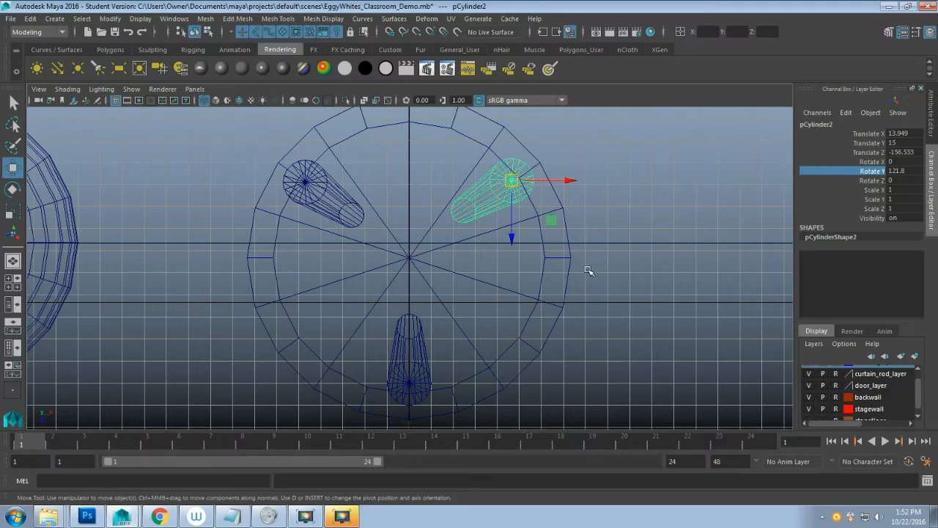
Step: Check the three legs in the perspective view, then select the stool seat and open the UV Editor
{"action": "key", "text": "space"}
{"action": "key", "text": "space"}
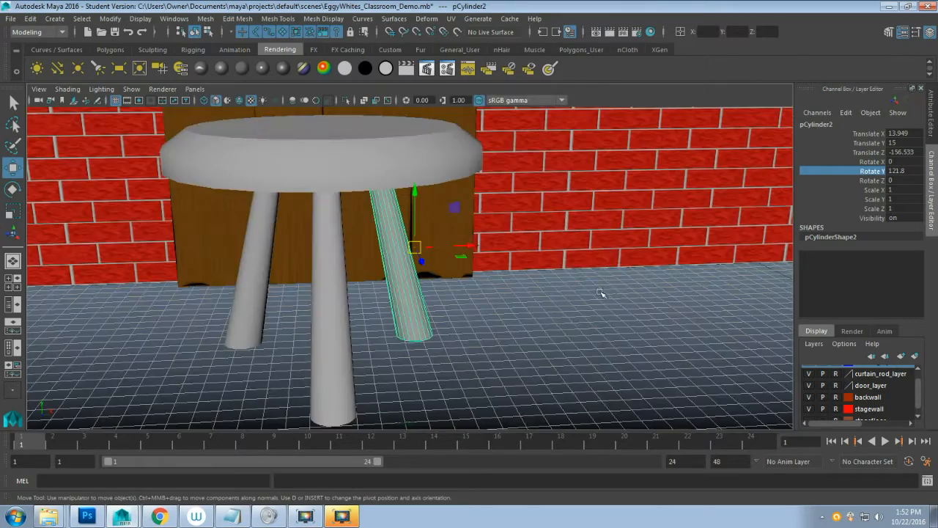
{"action": "left_click_drag", "start_coordinate": [602, 293], "coordinate": [447, 271], "text": "alt"}
{"action": "left_click_drag", "start_coordinate": [439, 220], "coordinate": [571, 331], "text": "alt"}
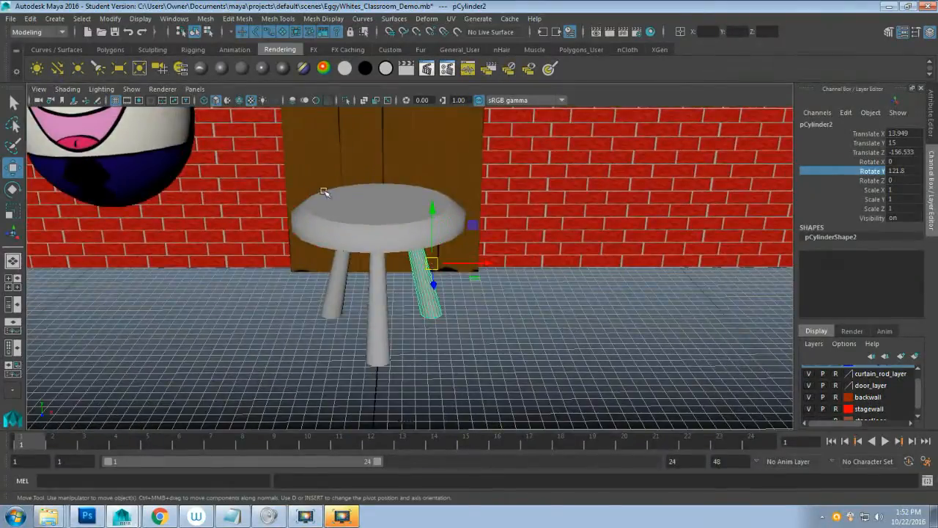
{"action": "left_click_drag", "start_coordinate": [322, 310], "coordinate": [347, 290], "text": "alt"}
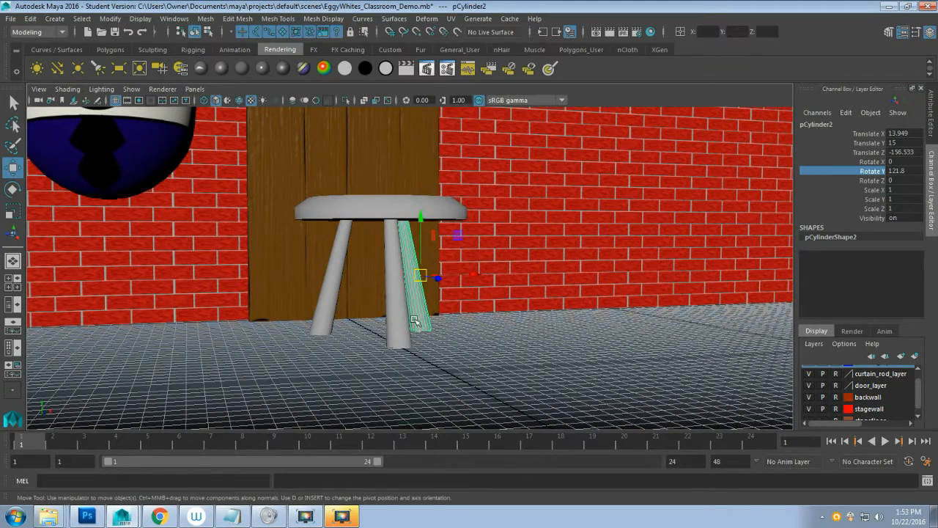
{"action": "key", "text": "q"}
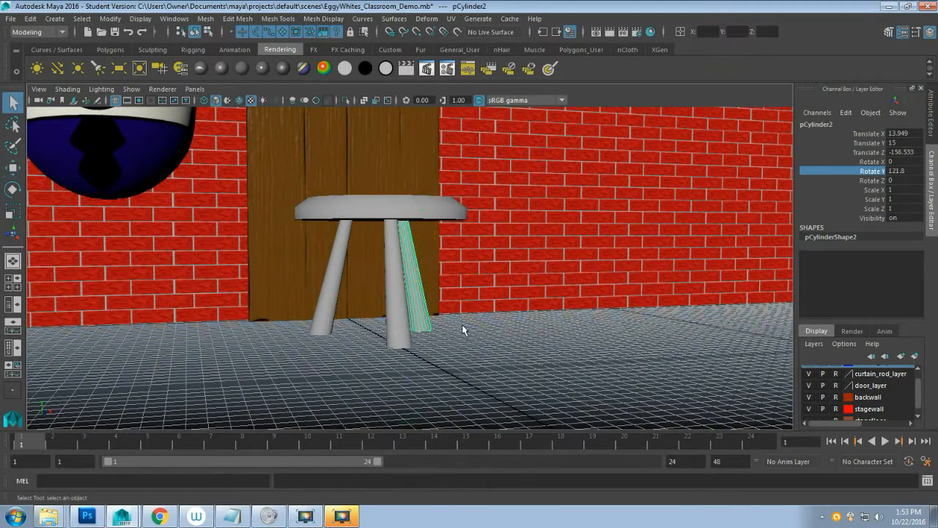
{"action": "left_click", "coordinate": [445, 206]}
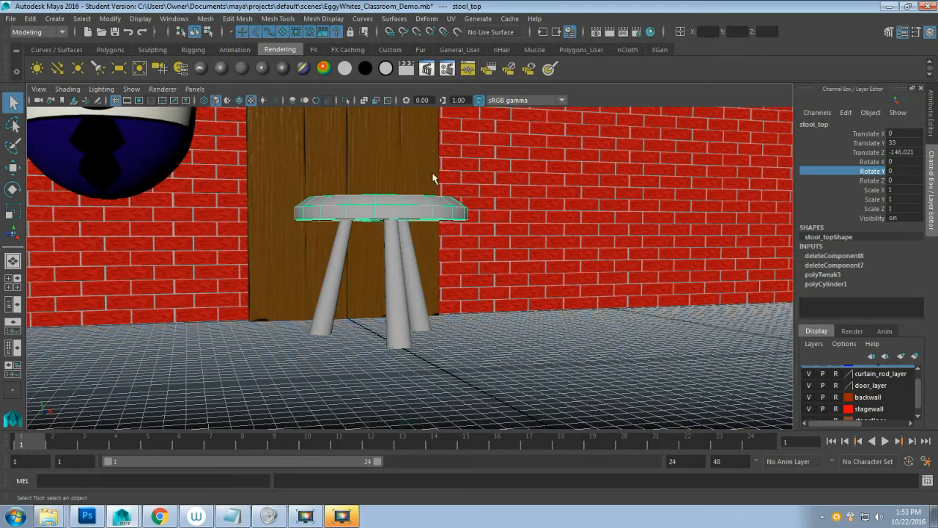
{"action": "left_click", "coordinate": [451, 18]}
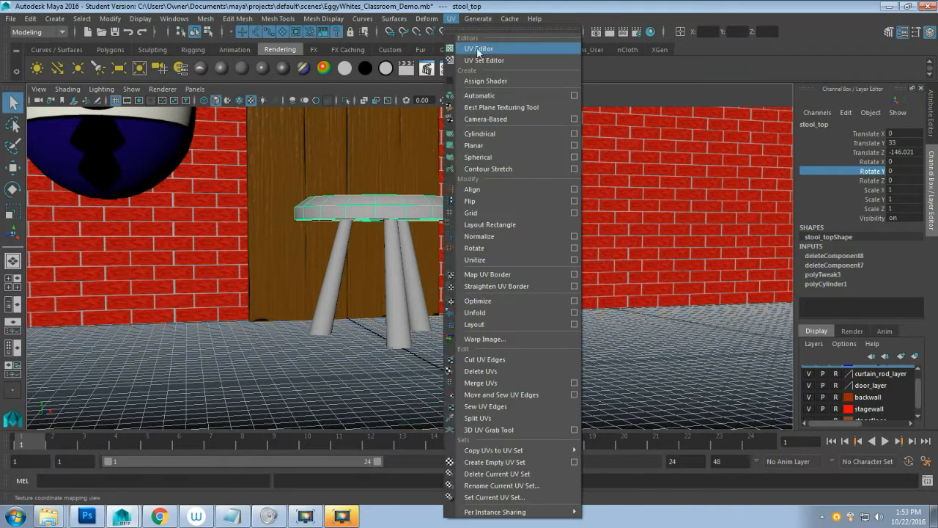
{"action": "left_click", "coordinate": [478, 49]}
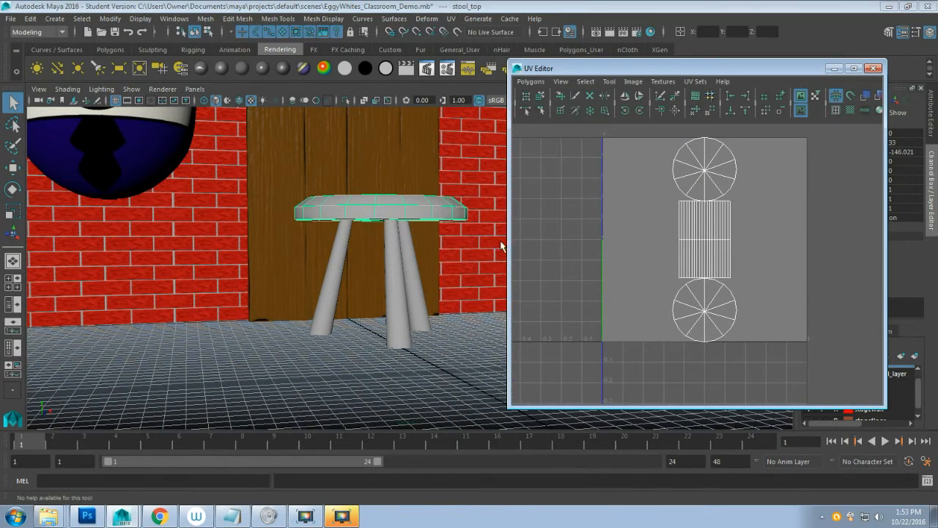
Step: Examine the UV layouts of the stool's seat and each of its legs
{"action": "left_click_drag", "start_coordinate": [501, 246], "coordinate": [415, 268], "text": "alt"}
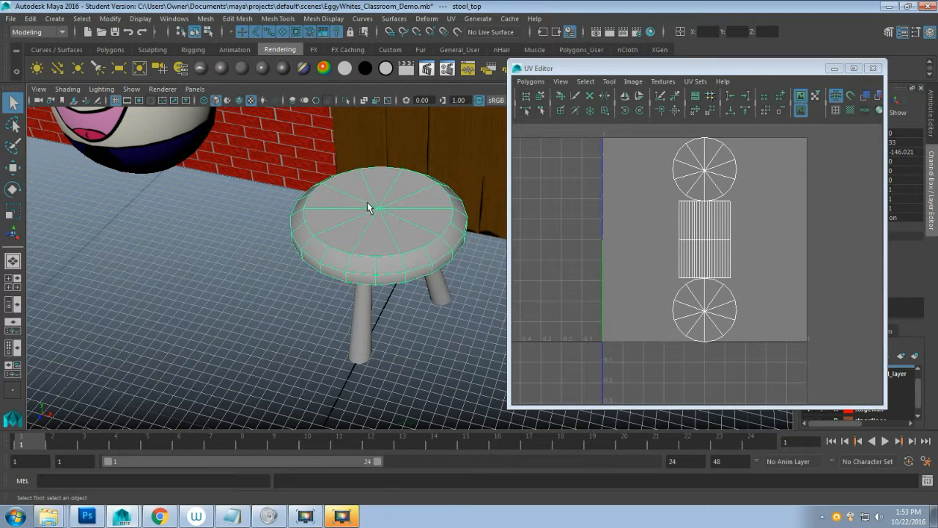
{"action": "left_click", "coordinate": [359, 314]}
{"action": "left_click", "coordinate": [438, 296]}
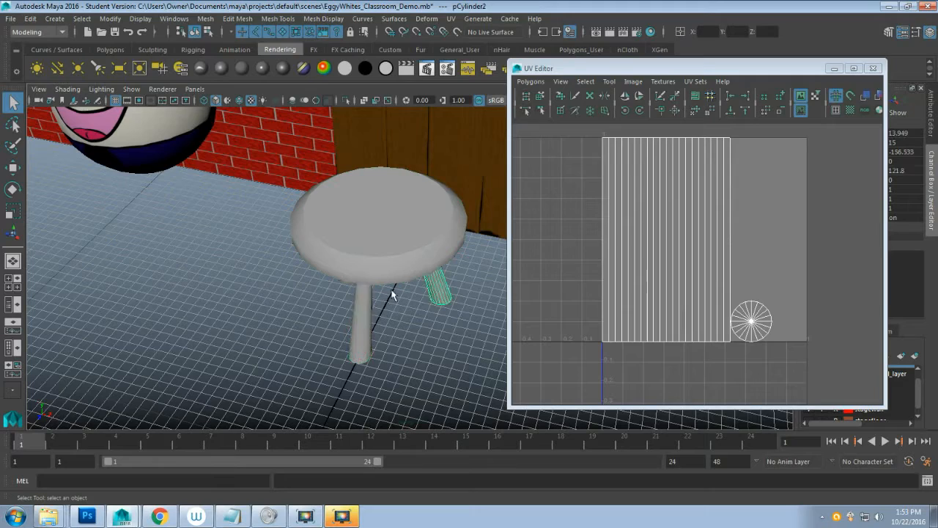
{"action": "left_click_drag", "start_coordinate": [321, 316], "coordinate": [342, 283], "text": "alt"}
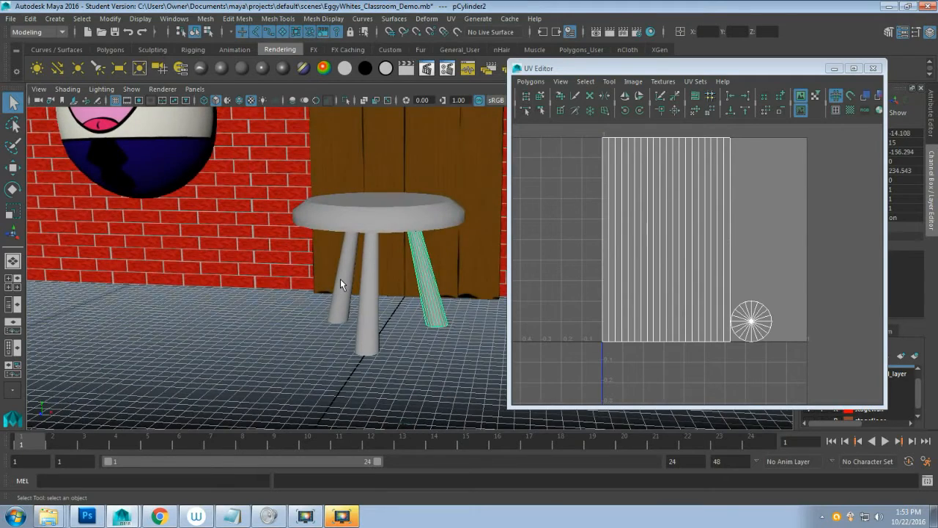
{"action": "left_click", "coordinate": [341, 283]}
{"action": "left_click_drag", "start_coordinate": [412, 303], "coordinate": [375, 249], "text": "alt"}
{"action": "left_click", "coordinate": [428, 219]}
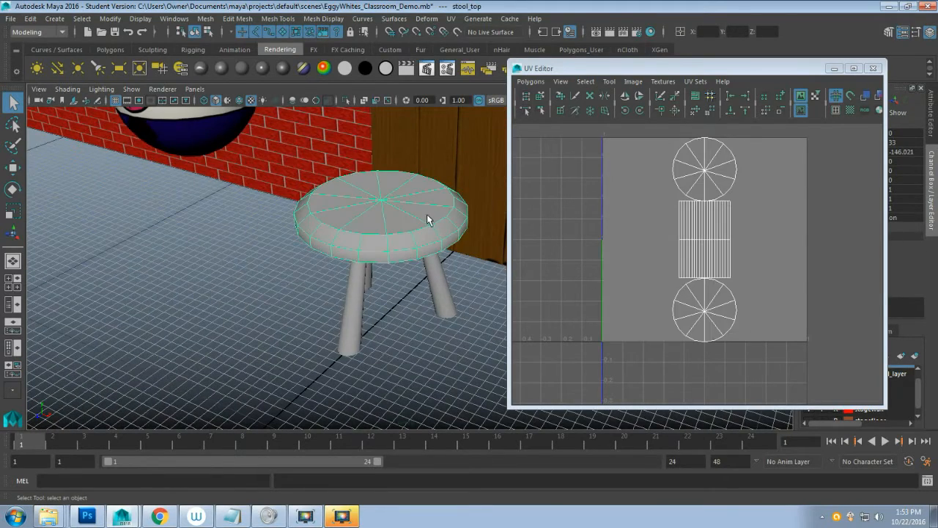
{"action": "left_click_drag", "start_coordinate": [428, 284], "coordinate": [398, 258], "text": "alt"}
{"action": "left_click", "coordinate": [421, 278]}
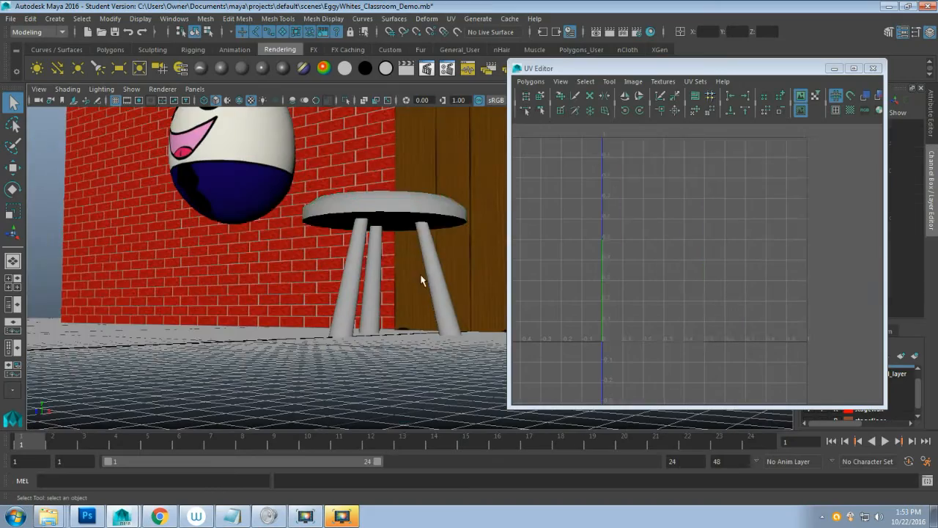
{"action": "left_click", "coordinate": [431, 280]}
{"action": "left_click_drag", "start_coordinate": [404, 301], "coordinate": [375, 248], "text": "alt"}
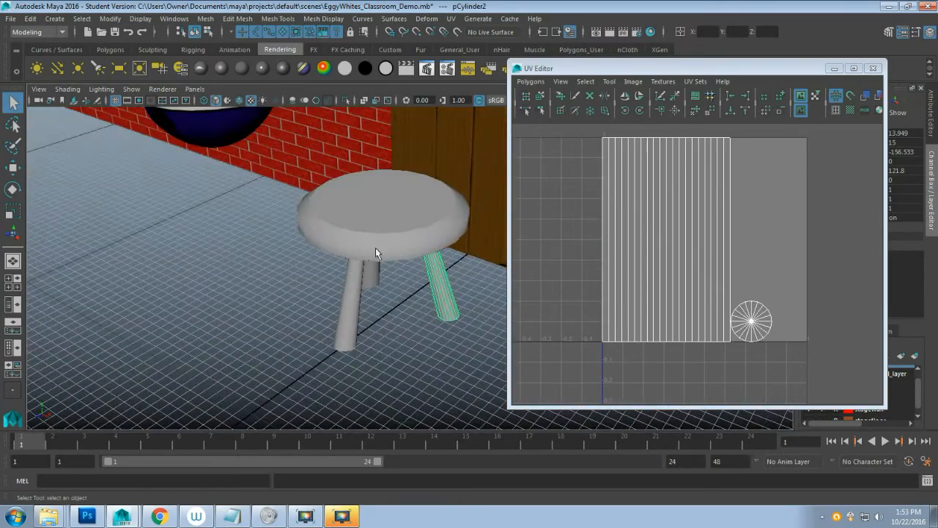
Step: Apply a cylindrical UV projection to the stool seat
{"action": "left_click", "coordinate": [409, 242]}
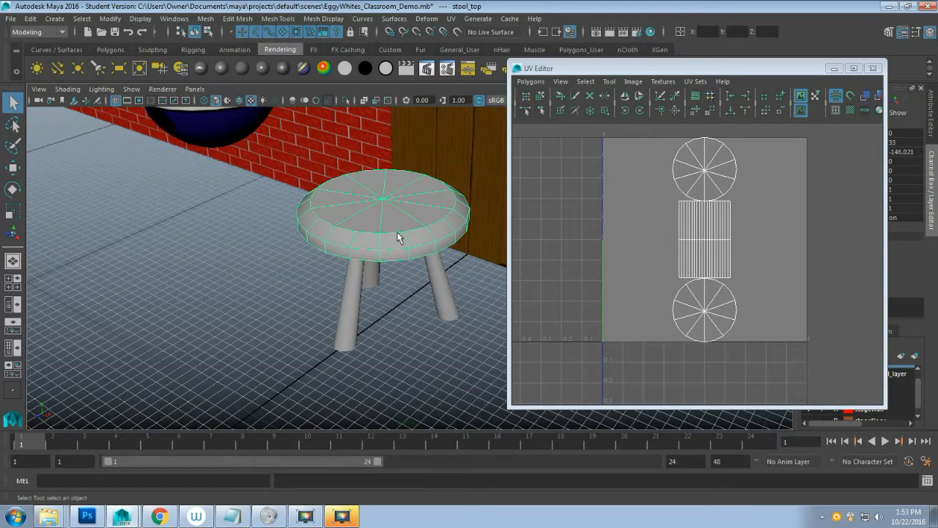
{"action": "left_click_drag", "start_coordinate": [374, 208], "coordinate": [401, 194], "text": "alt"}
{"action": "middle_click_drag", "start_coordinate": [401, 195], "coordinate": [366, 251], "text": "alt"}
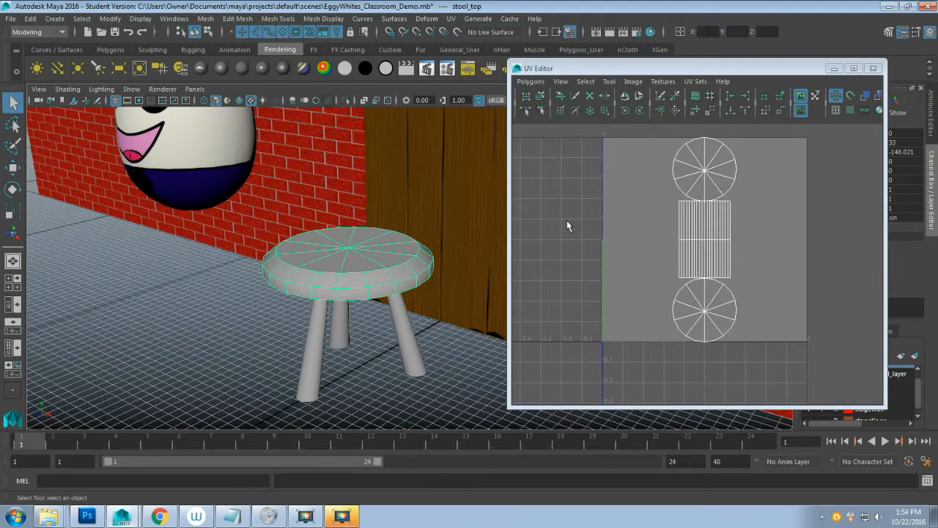
{"action": "left_click", "coordinate": [451, 18]}
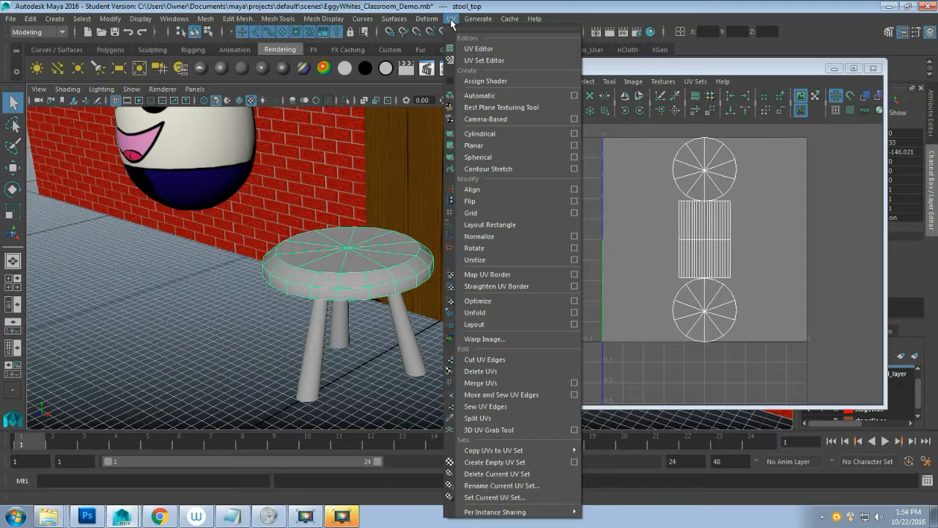
{"action": "left_click", "coordinate": [526, 132]}
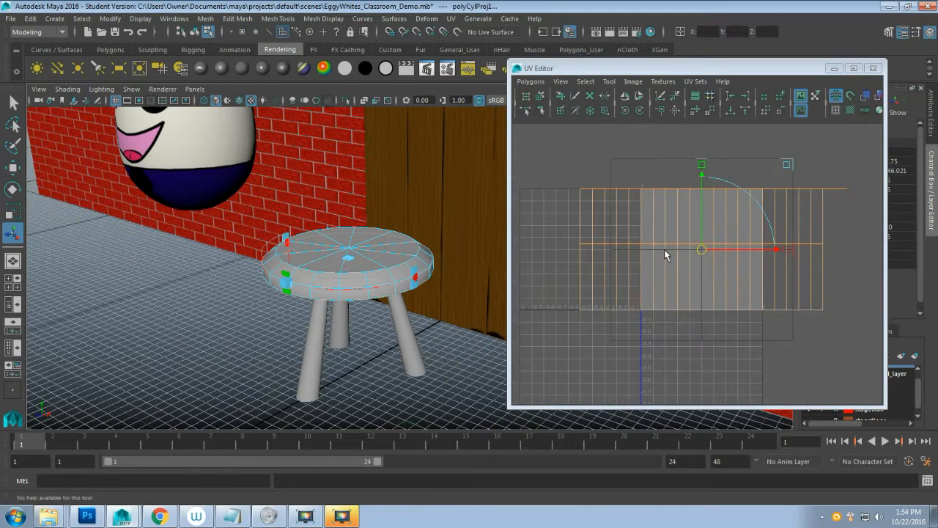
Step: Select all of the stool seat's UVs, unfold them, and frame the unfolded shell in the UV Editor
{"action": "scroll", "coordinate": [665, 250], "scroll_direction": "down", "scroll_amount": 3}
{"action": "right_click_drag", "start_coordinate": [674, 237], "coordinate": [716, 237]}
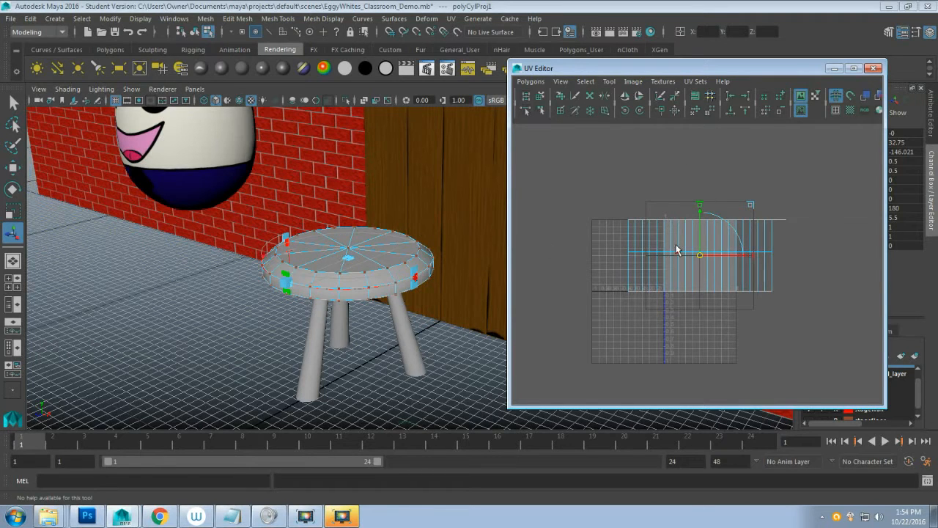
{"action": "key", "text": "ctrl+F12"}
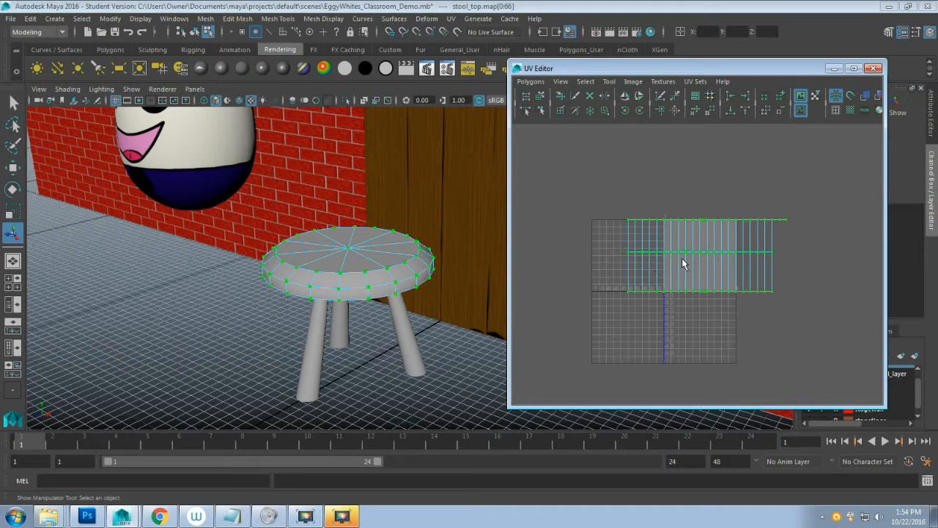
{"action": "right_click_drag", "start_coordinate": [683, 255], "coordinate": [727, 243]}
{"action": "left_click", "coordinate": [695, 110]}
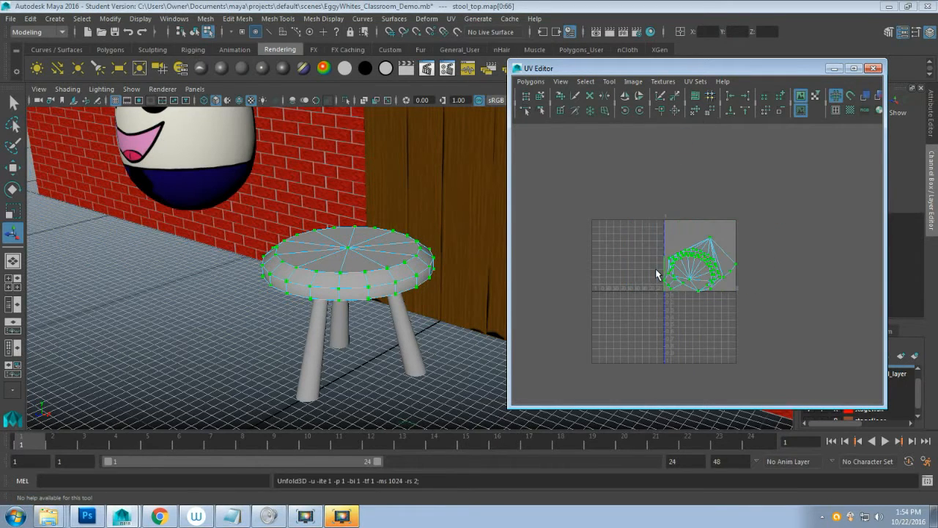
{"action": "key", "text": "f"}
{"action": "key", "text": "f"}
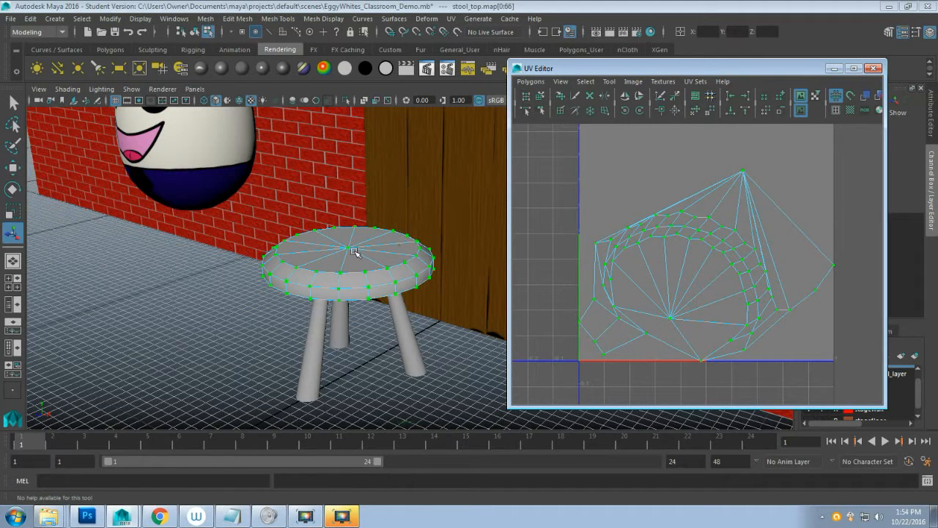
Step: Select the radial edges of the stool seat and cut the UVs along them
{"action": "right_click_drag", "start_coordinate": [354, 253], "coordinate": [353, 160]}
{"action": "left_click_drag", "start_coordinate": [327, 227], "coordinate": [366, 291], "text": "alt"}
{"action": "left_click", "coordinate": [329, 258]}
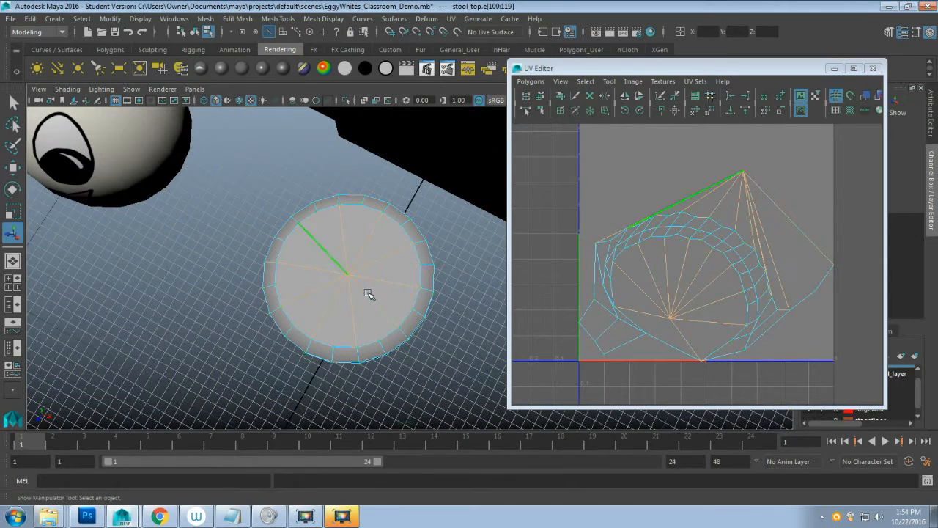
{"action": "left_click_drag", "start_coordinate": [478, 370], "coordinate": [460, 349], "text": "alt"}
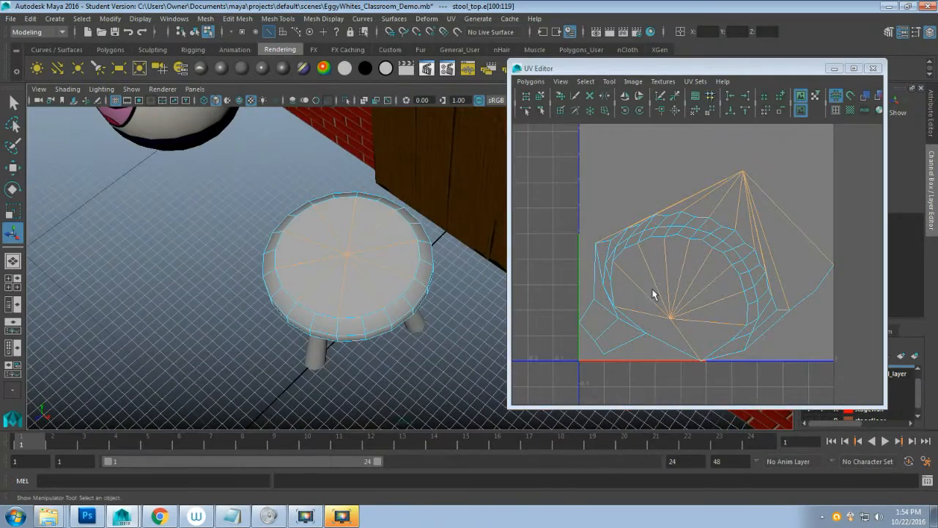
{"action": "left_click", "coordinate": [531, 81]}
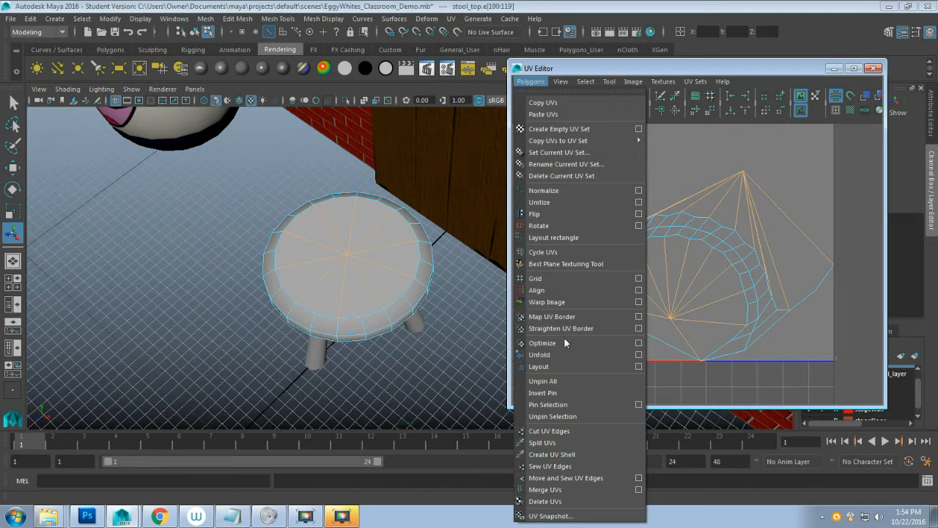
{"action": "left_click", "coordinate": [585, 431]}
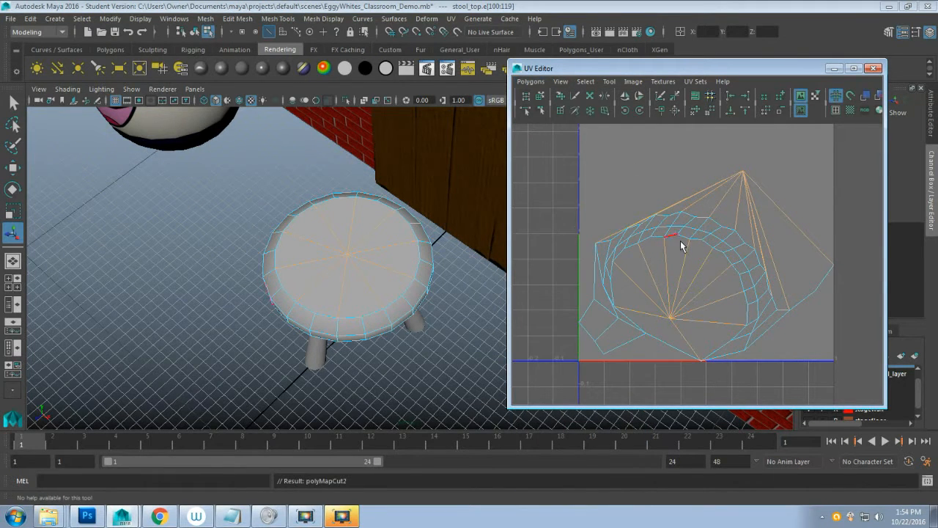
Step: Select all of the seat's UVs again and unfold the layout with its cut spokes
{"action": "mouse_move", "coordinate": [675, 217]}
{"action": "right_mouse_down"}
{"action": "mouse_move", "coordinate": [691, 227]}
{"action": "mouse_move", "coordinate": [674, 229]}
{"action": "right_mouse_up"}
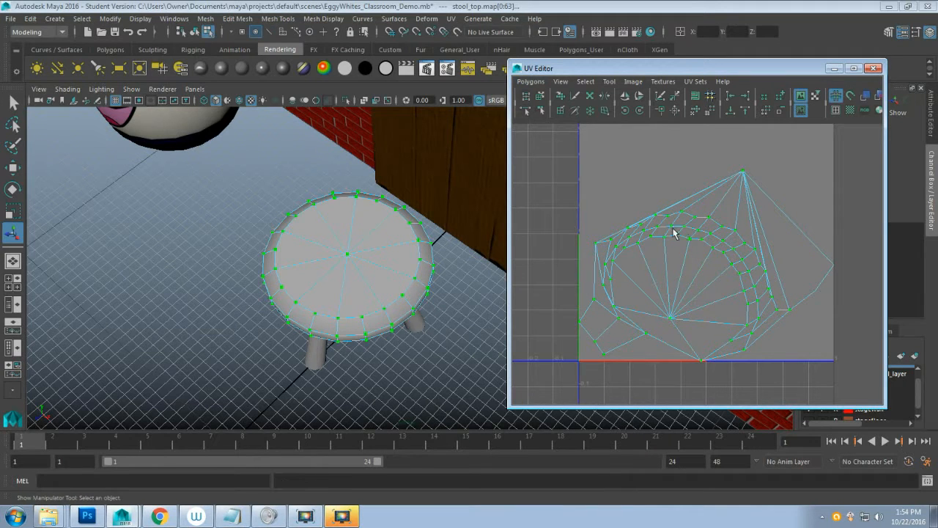
{"action": "left_click", "coordinate": [694, 111]}
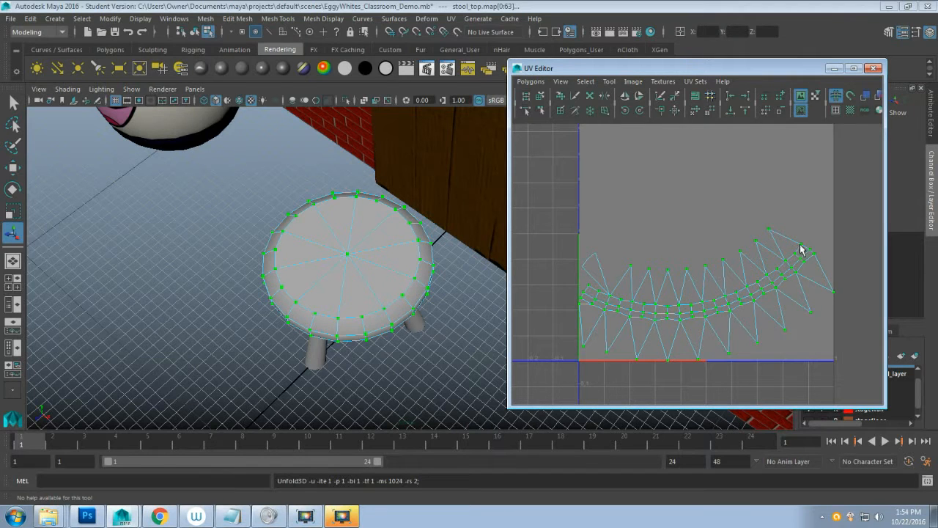
{"action": "middle_click_drag", "start_coordinate": [681, 239], "coordinate": [625, 215], "text": "alt"}
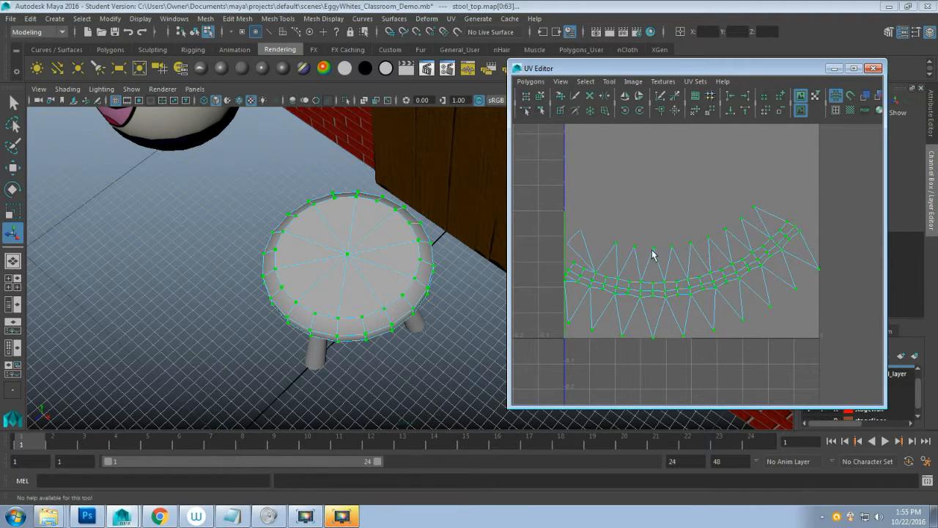
Step: Select the short rim edge at the left end of the UV strip and move and sew it
{"action": "right_click_drag", "start_coordinate": [590, 279], "coordinate": [601, 251]}
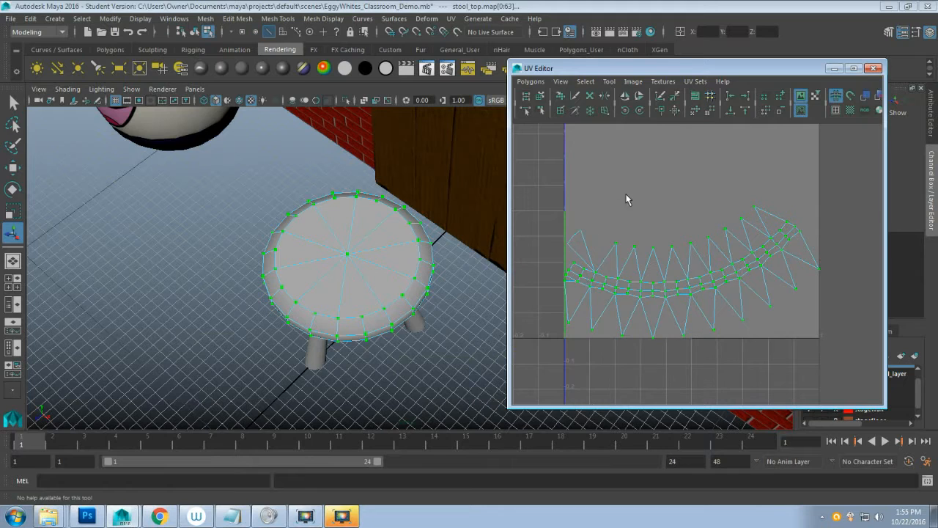
{"action": "left_click", "coordinate": [570, 283]}
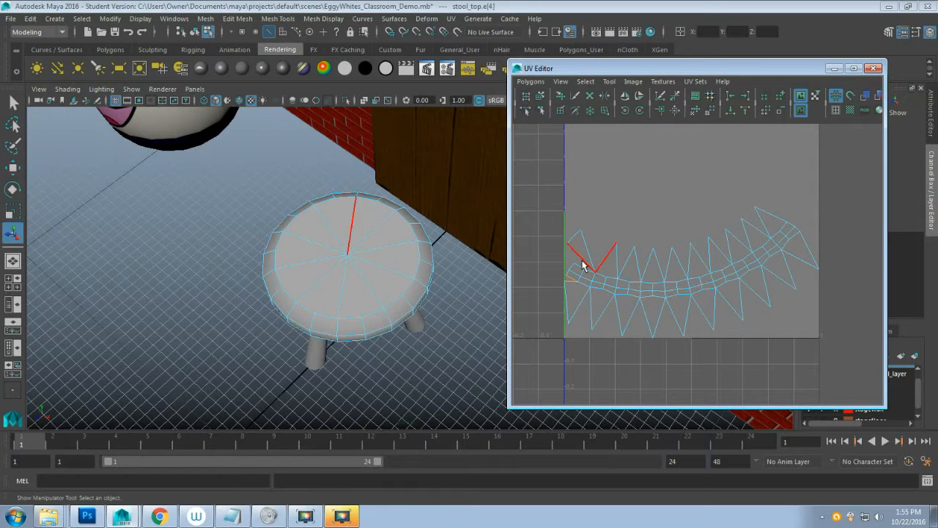
{"action": "left_click", "coordinate": [584, 266], "text": "shift"}
{"action": "left_click", "coordinate": [598, 227]}
{"action": "left_click", "coordinate": [570, 278]}
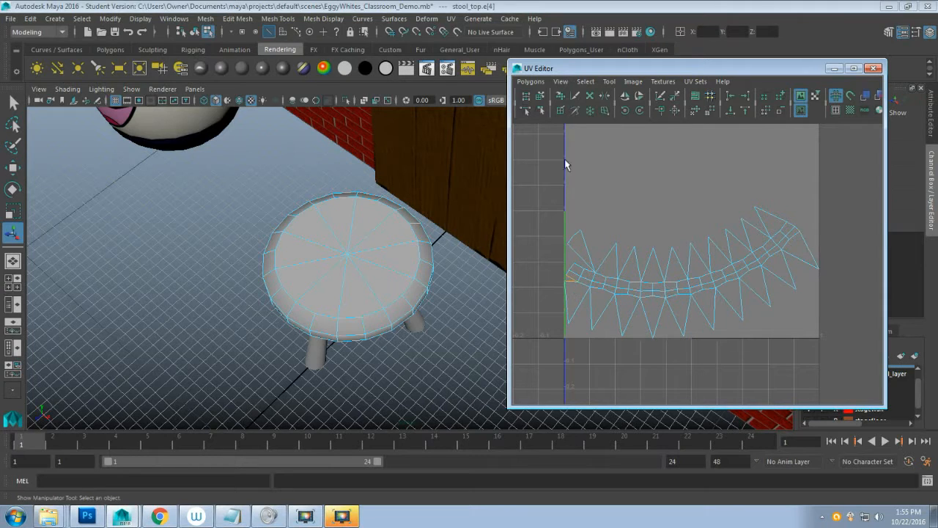
{"action": "left_click", "coordinate": [530, 81]}
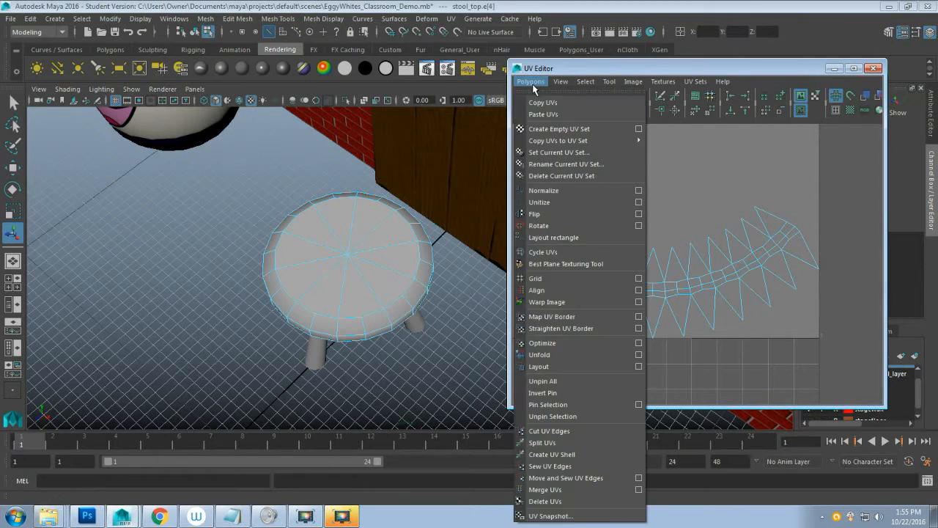
{"action": "left_click", "coordinate": [586, 475]}
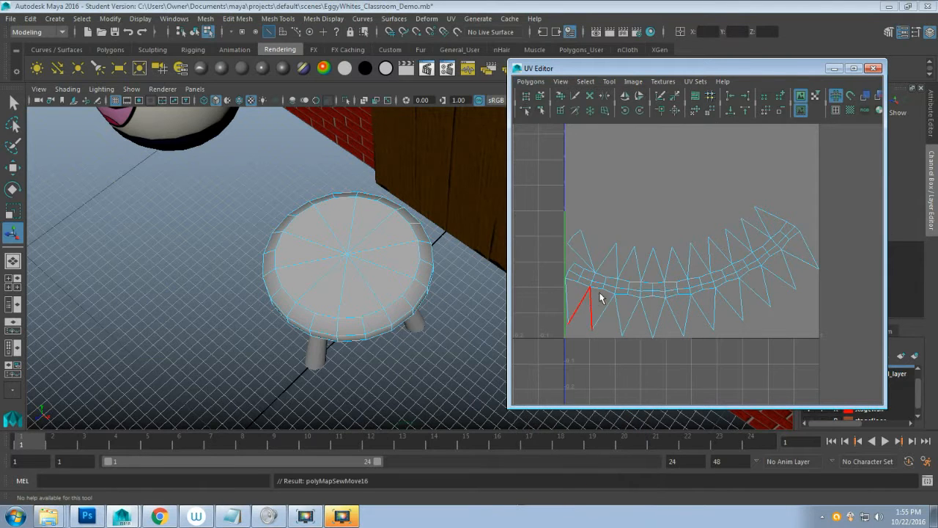
Step: Move and sew the two rim edges that join the detached pieces to the left end of the UV strip
{"action": "left_click", "coordinate": [783, 224]}
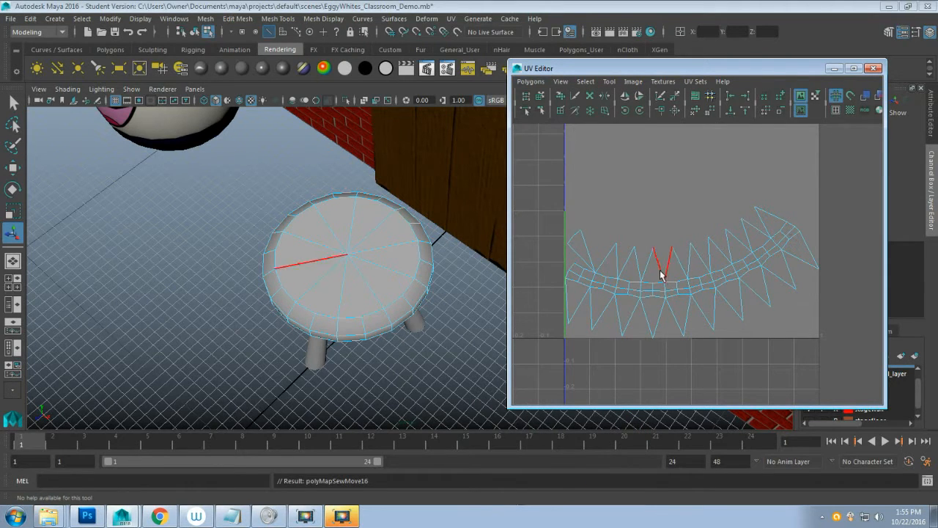
{"action": "left_click", "coordinate": [589, 271]}
{"action": "left_click", "coordinate": [590, 274]}
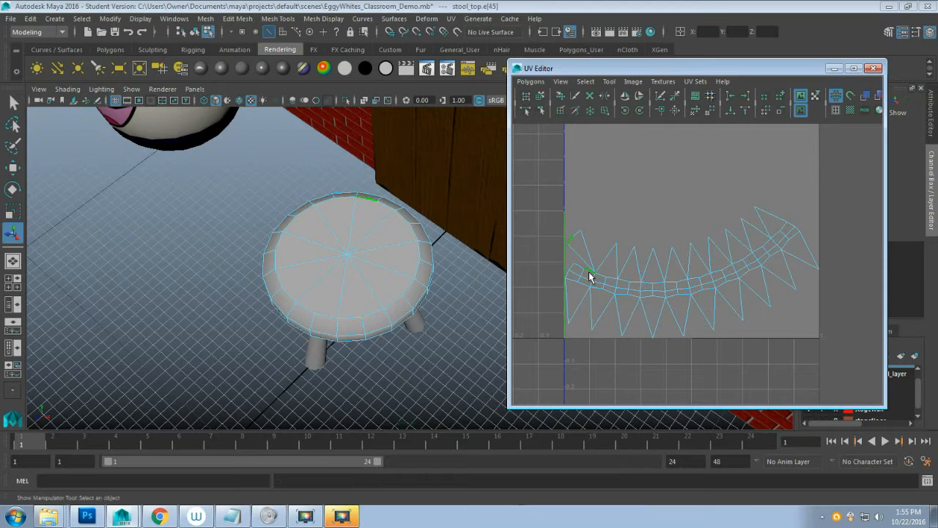
{"action": "left_click", "coordinate": [574, 236]}
{"action": "left_click", "coordinate": [577, 269], "text": "shift"}
{"action": "left_click", "coordinate": [524, 82]}
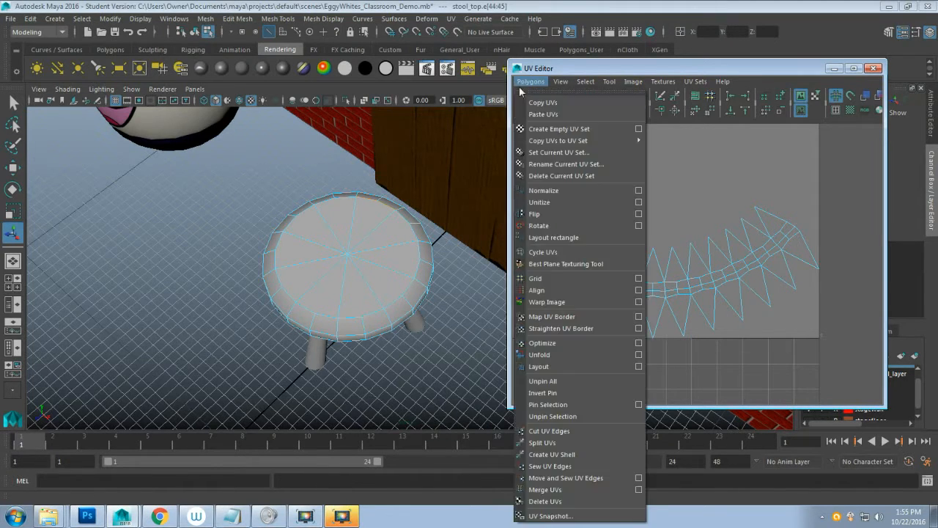
{"action": "left_click", "coordinate": [578, 477]}
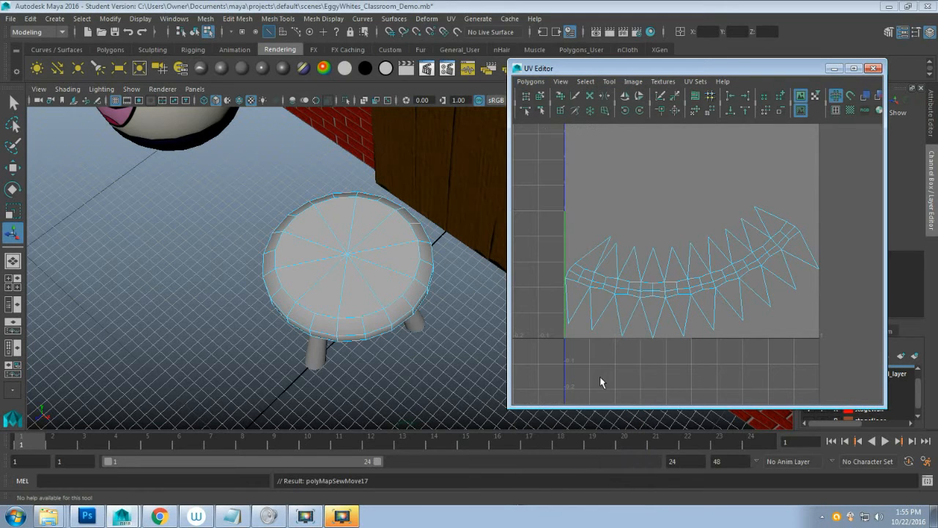
Step: Select the split spoke edges along the lower side of the UV strip and move and sew them together
{"action": "left_click", "coordinate": [579, 312]}
{"action": "left_click", "coordinate": [577, 308]}
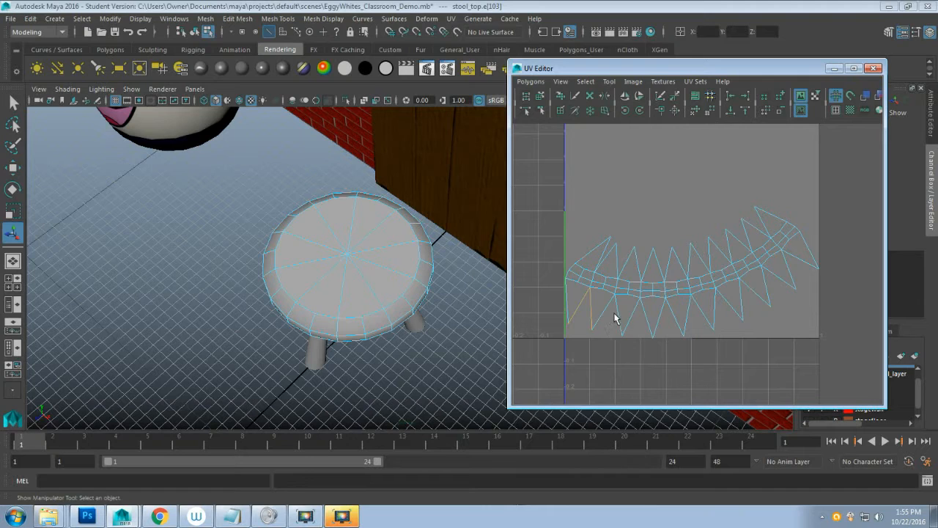
{"action": "left_click", "coordinate": [618, 314], "text": "shift"}
{"action": "left_click", "coordinate": [634, 317], "text": "shift"}
{"action": "left_click", "coordinate": [662, 321], "text": "shift"}
{"action": "left_click", "coordinate": [691, 325], "text": "shift"}
{"action": "left_click", "coordinate": [718, 315], "text": "shift"}
{"action": "left_click", "coordinate": [743, 308], "text": "shift"}
{"action": "left_click", "coordinate": [766, 293], "text": "shift"}
{"action": "left_click", "coordinate": [775, 295], "text": "shift"}
{"action": "left_click", "coordinate": [530, 81]}
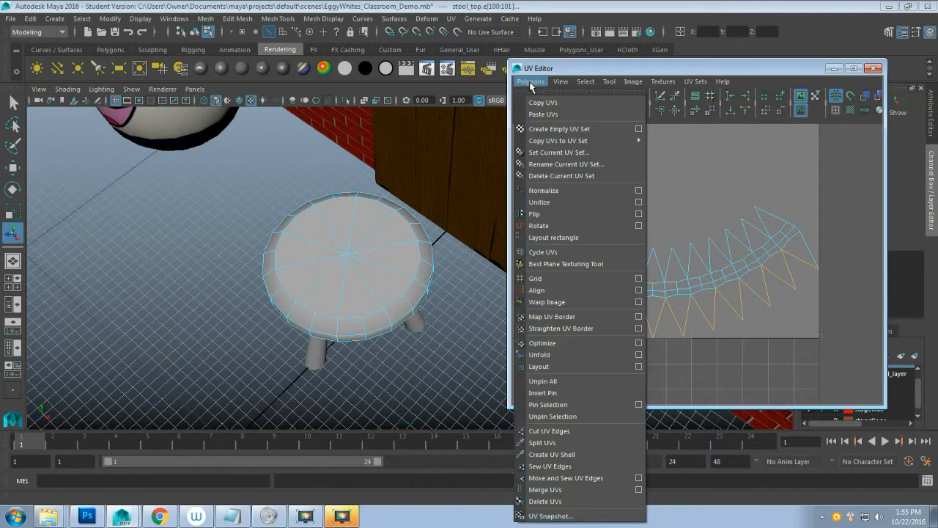
{"action": "left_click", "coordinate": [585, 474]}
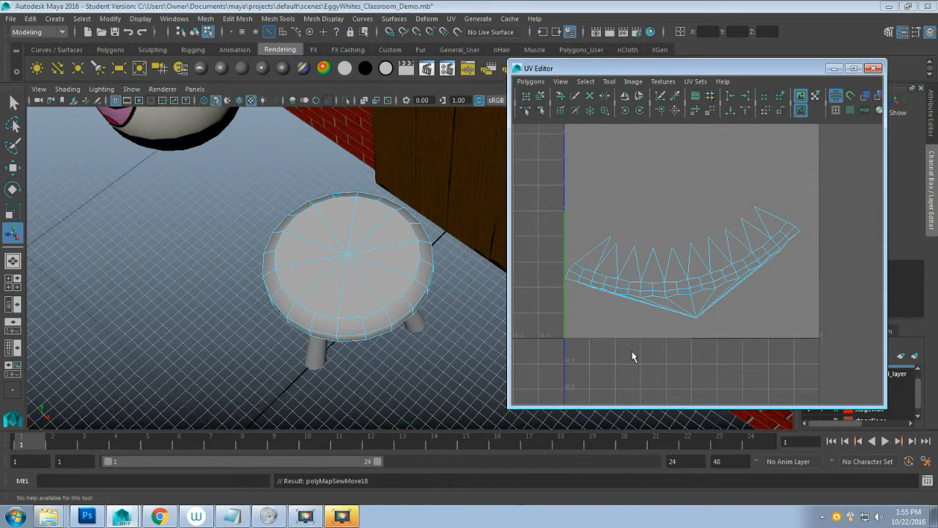
Step: Select the split spoke edges along the upper side of the UV strip and move and sew them together
{"action": "left_click", "coordinate": [619, 262]}
{"action": "left_click", "coordinate": [638, 268], "text": "shift"}
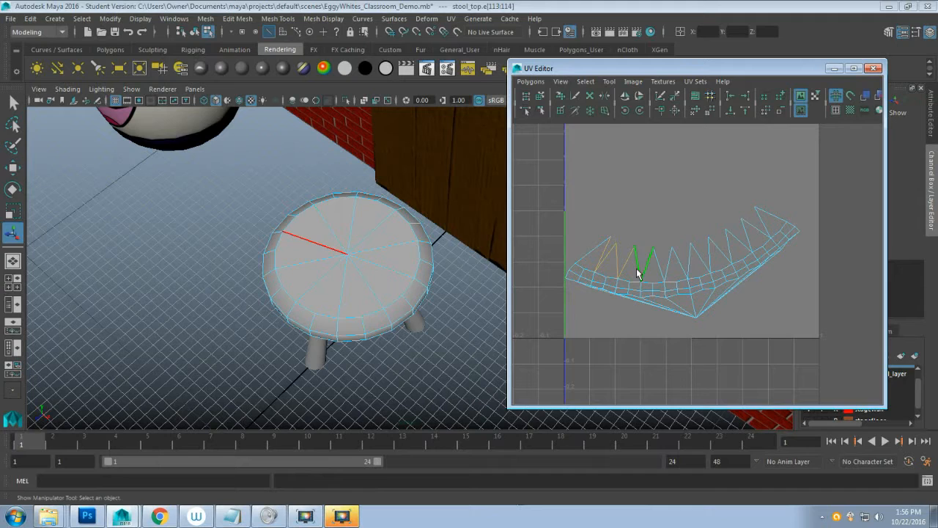
{"action": "left_click", "coordinate": [658, 271], "text": "shift"}
{"action": "left_click", "coordinate": [682, 273], "text": "shift"}
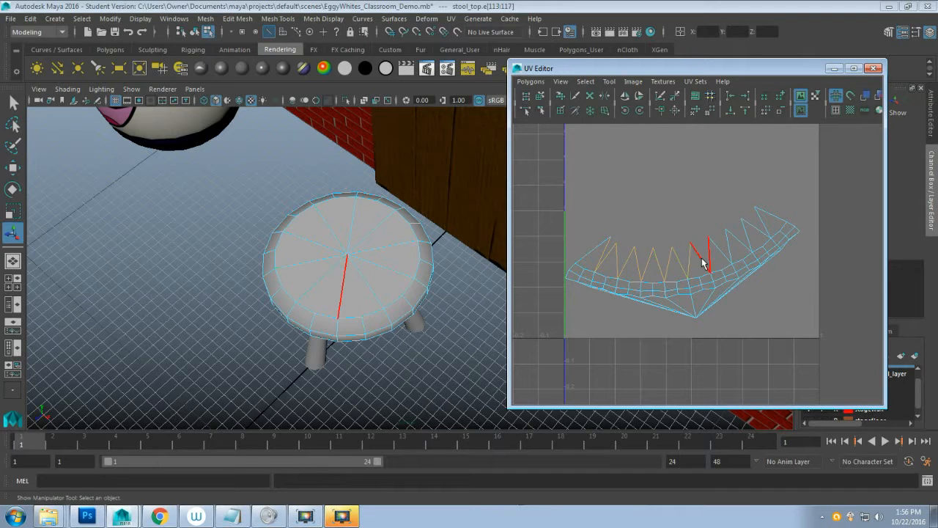
{"action": "left_click", "coordinate": [703, 259], "text": "shift"}
{"action": "left_click", "coordinate": [722, 250], "text": "shift"}
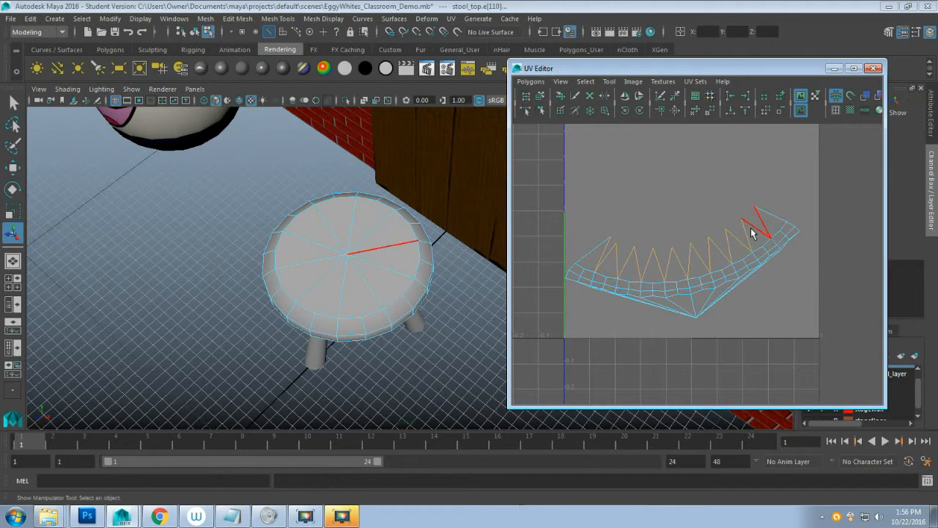
{"action": "left_click", "coordinate": [751, 231], "text": "shift"}
{"action": "left_click", "coordinate": [535, 82]}
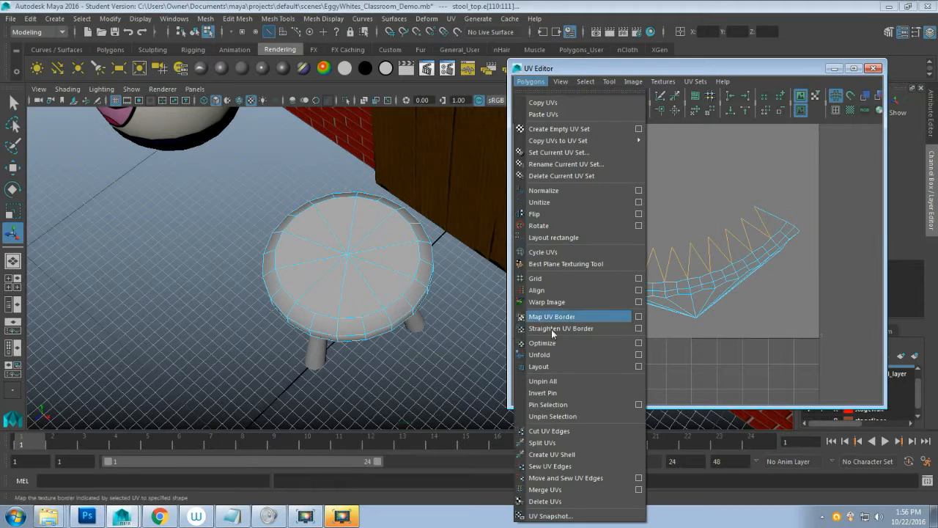
{"action": "left_click", "coordinate": [565, 477]}
Step: Select all UVs of the sewn seat shell and unfold them
{"action": "right_click_drag", "start_coordinate": [718, 243], "coordinate": [771, 242]}
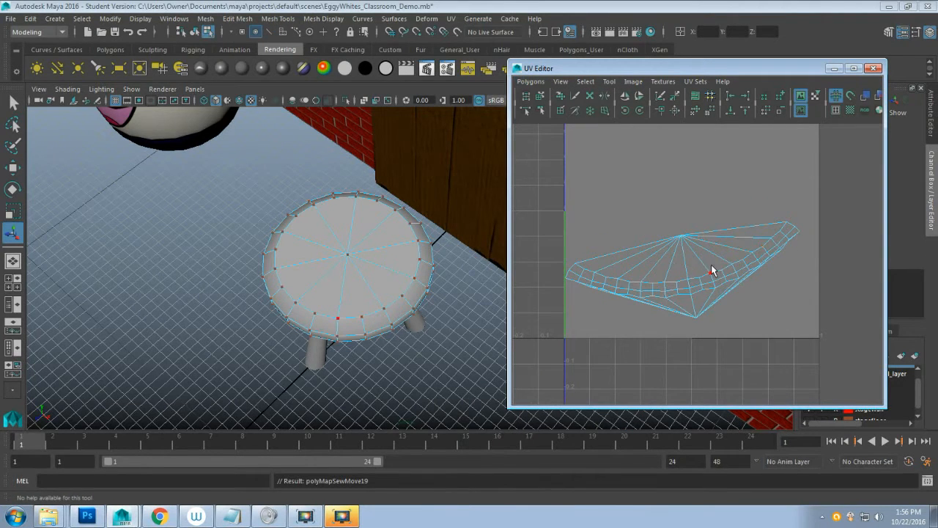
{"action": "left_click", "coordinate": [695, 110]}
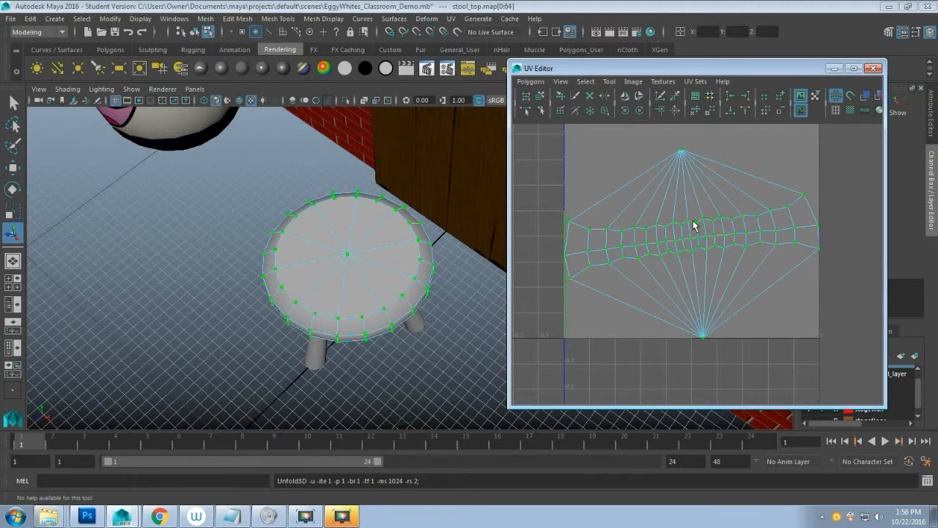
{"action": "left_click_drag", "start_coordinate": [404, 329], "coordinate": [408, 305], "text": "alt"}
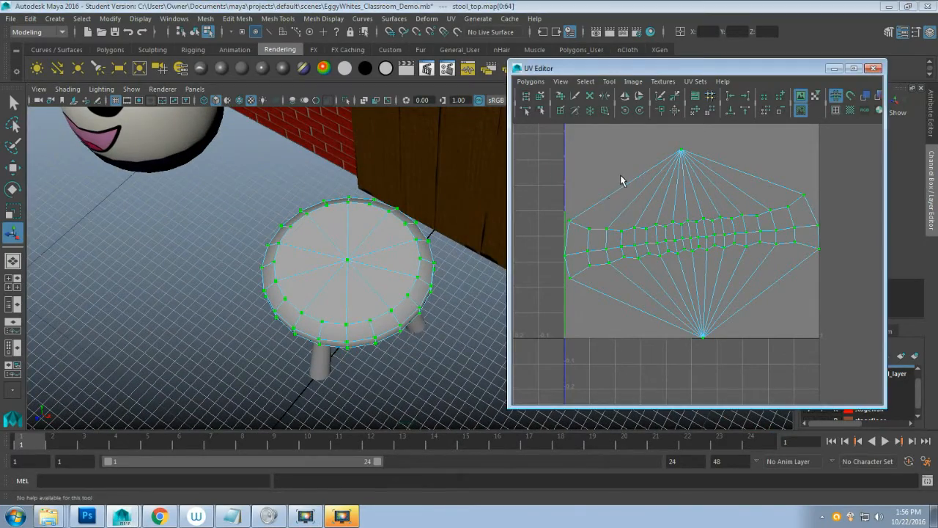
{"action": "middle_click_drag", "start_coordinate": [620, 174], "coordinate": [614, 206], "text": "alt"}
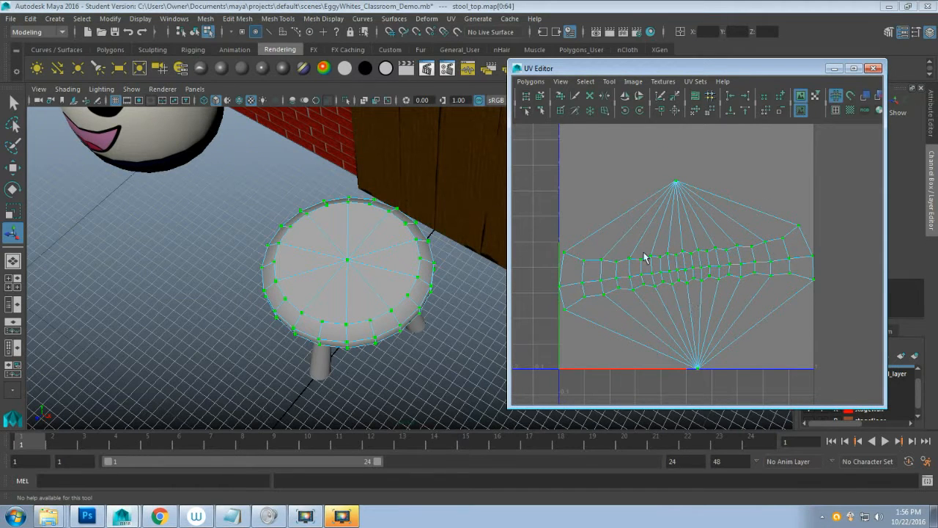
Step: Select the stool legs and examine their side and cap UVs, then select the front leg from underneath the stool
{"action": "right_click_drag", "start_coordinate": [383, 202], "coordinate": [438, 172]}
{"action": "left_click_drag", "start_coordinate": [384, 379], "coordinate": [377, 314], "text": "alt"}
{"action": "left_click", "coordinate": [304, 332]}
{"action": "left_click", "coordinate": [389, 329]}
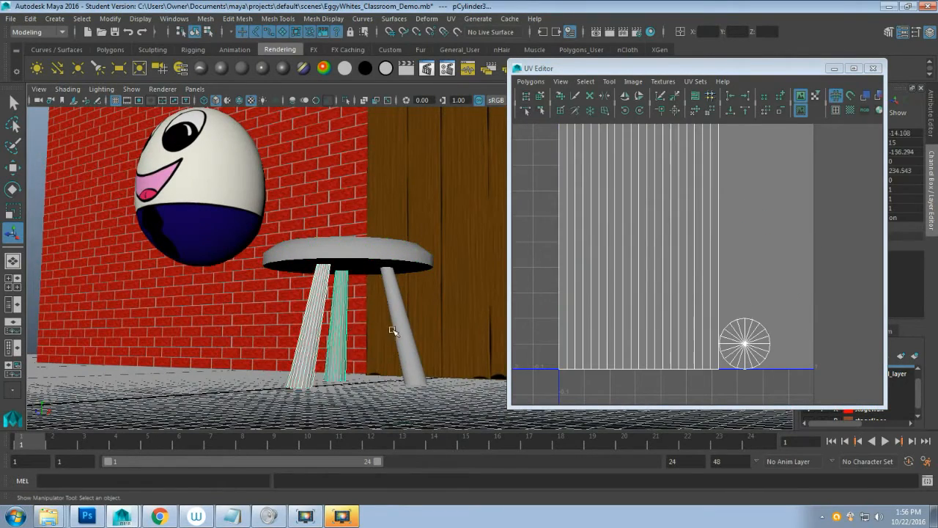
{"action": "scroll", "coordinate": [754, 339], "scroll_direction": "up", "scroll_amount": 4}
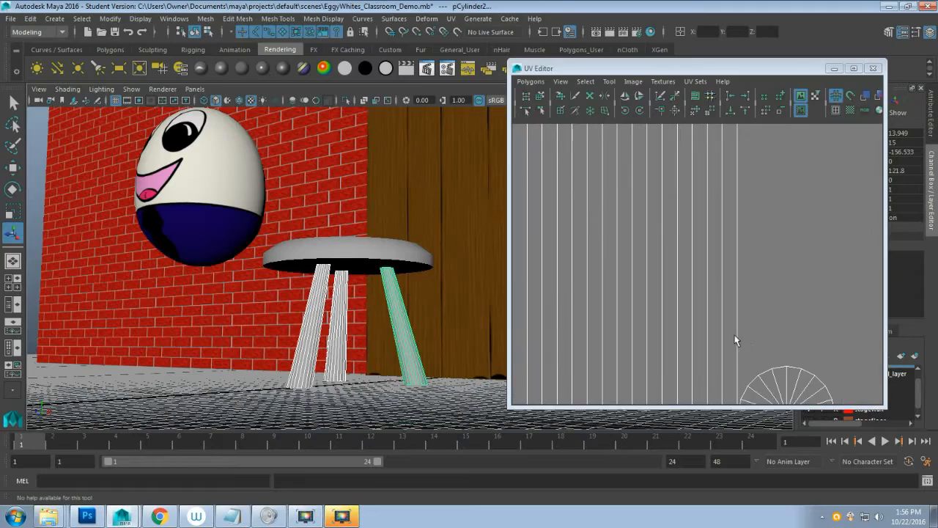
{"action": "middle_click_drag", "start_coordinate": [733, 336], "coordinate": [645, 205], "text": "alt"}
{"action": "scroll", "coordinate": [681, 321], "scroll_direction": "up", "scroll_amount": 3}
{"action": "middle_click_drag", "start_coordinate": [666, 365], "coordinate": [608, 291], "text": "alt"}
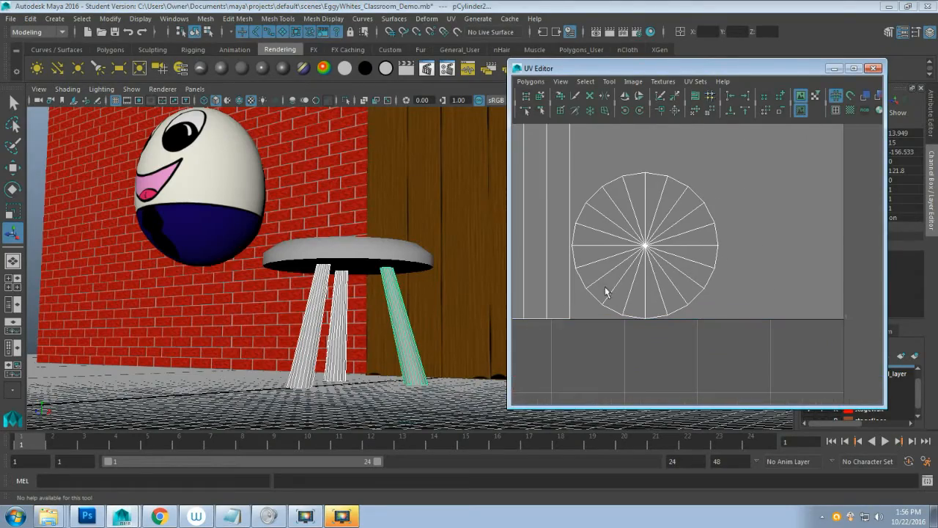
{"action": "left_click_drag", "start_coordinate": [337, 347], "coordinate": [356, 256], "text": "alt"}
{"action": "left_click", "coordinate": [359, 254]}
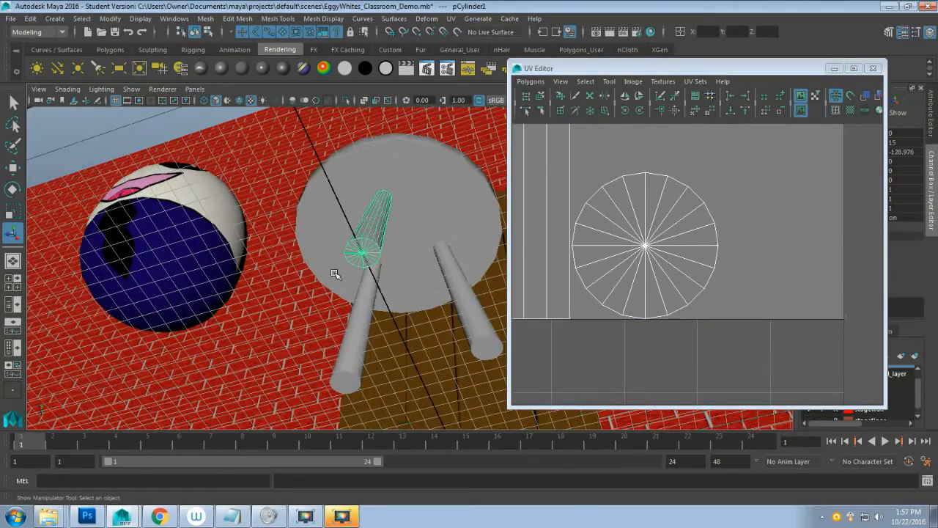
Step: Select the three stool legs together with the seat and combine them into one mesh
{"action": "key", "text": "F10"}
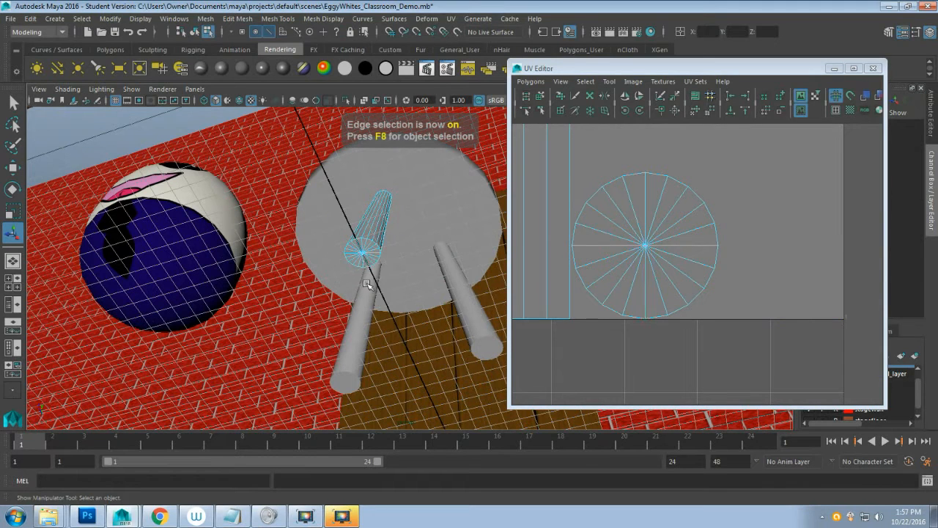
{"action": "right_click", "coordinate": [357, 335]}
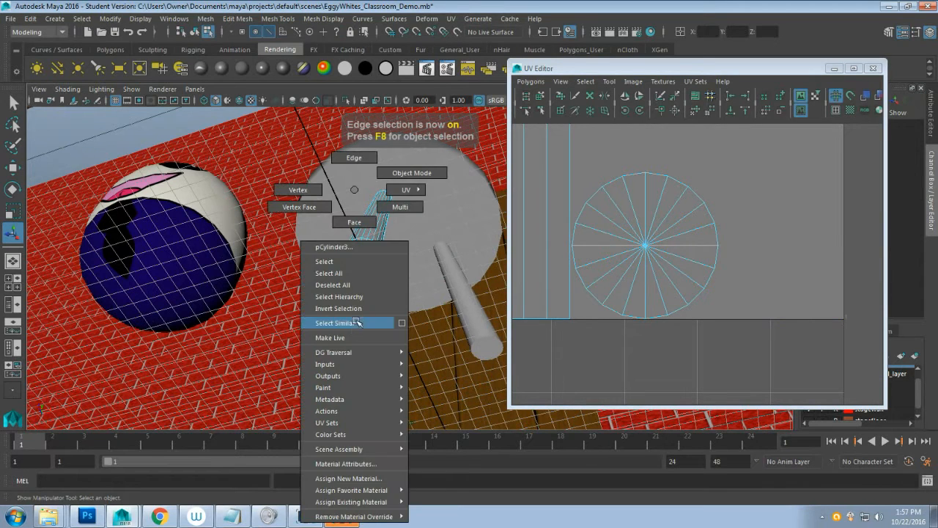
{"action": "left_click", "coordinate": [392, 174]}
{"action": "left_click", "coordinate": [353, 338]}
{"action": "left_click", "coordinate": [374, 242]}
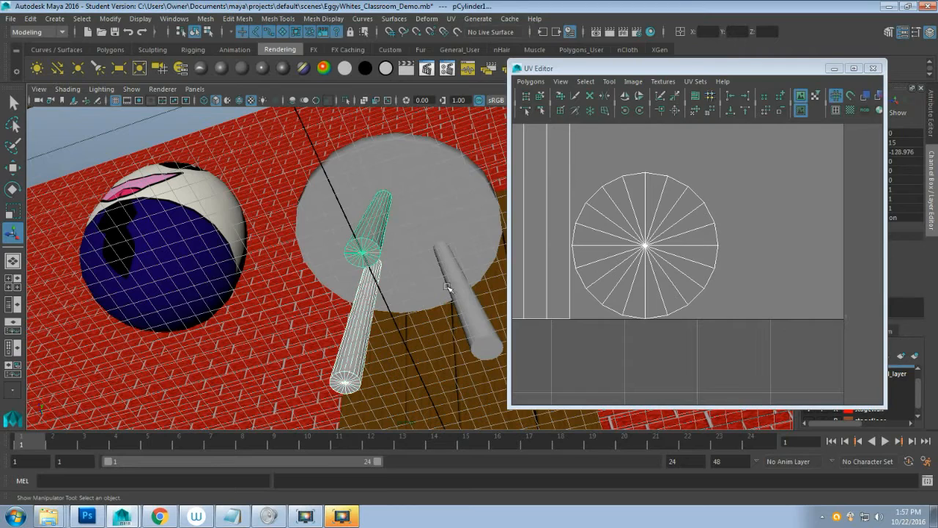
{"action": "left_click", "coordinate": [461, 308]}
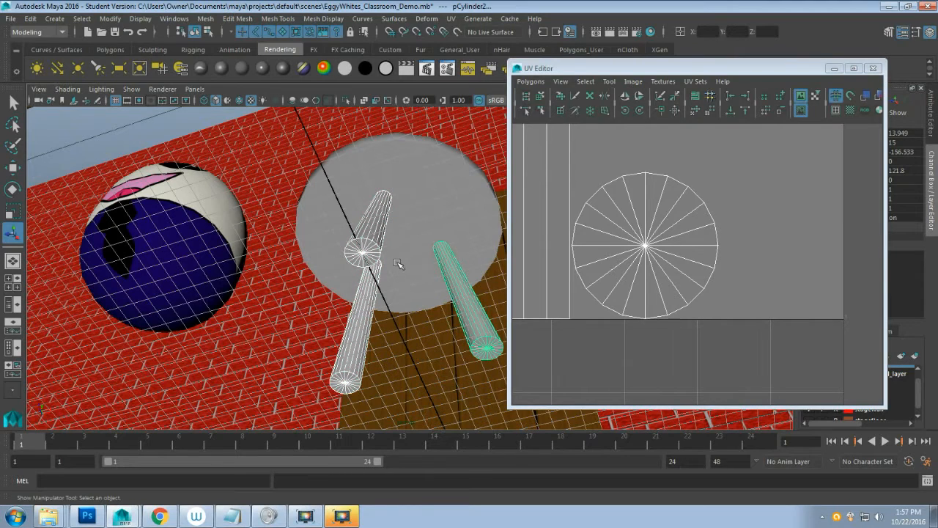
{"action": "scroll", "coordinate": [415, 253], "scroll_direction": "down", "scroll_amount": 3}
{"action": "scroll", "coordinate": [415, 253], "scroll_direction": "up", "scroll_amount": 2}
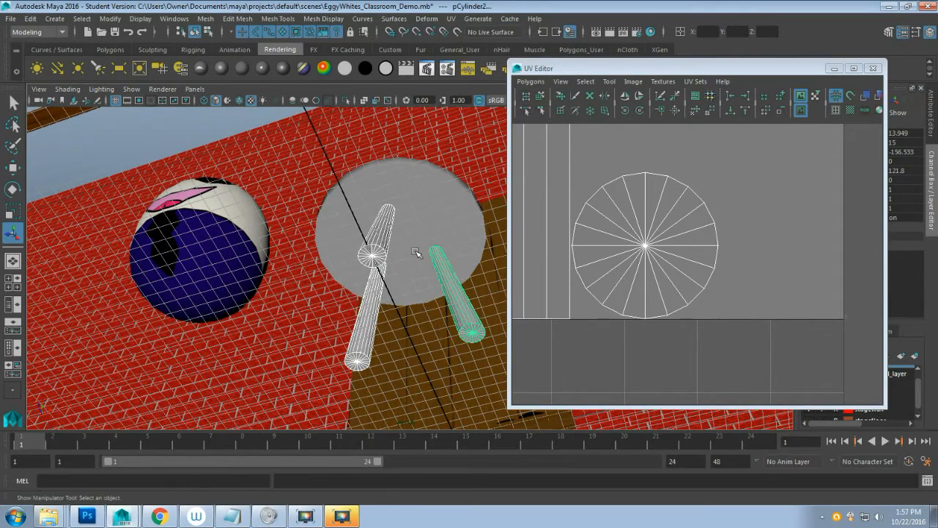
{"action": "left_click", "coordinate": [419, 202]}
{"action": "scroll", "coordinate": [433, 272], "scroll_direction": "down", "scroll_amount": 3}
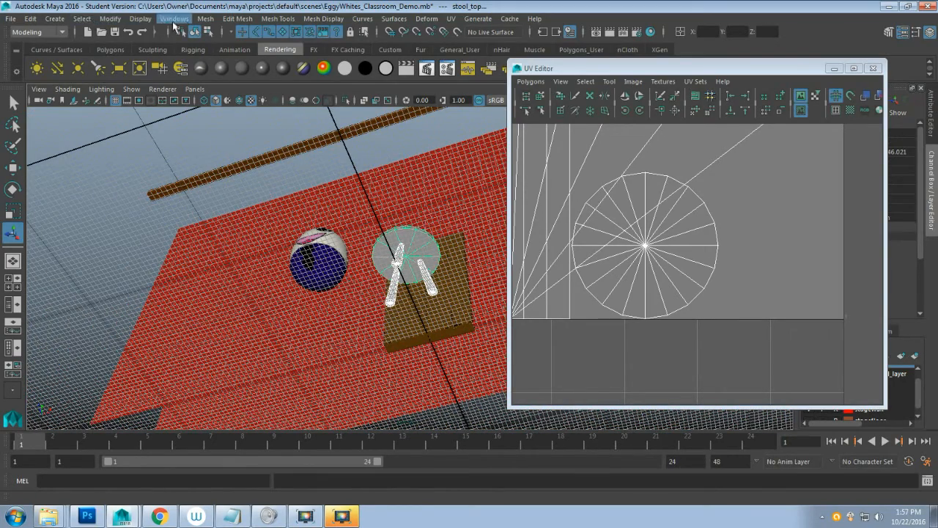
{"action": "left_click", "coordinate": [205, 19]}
{"action": "left_click", "coordinate": [226, 60]}
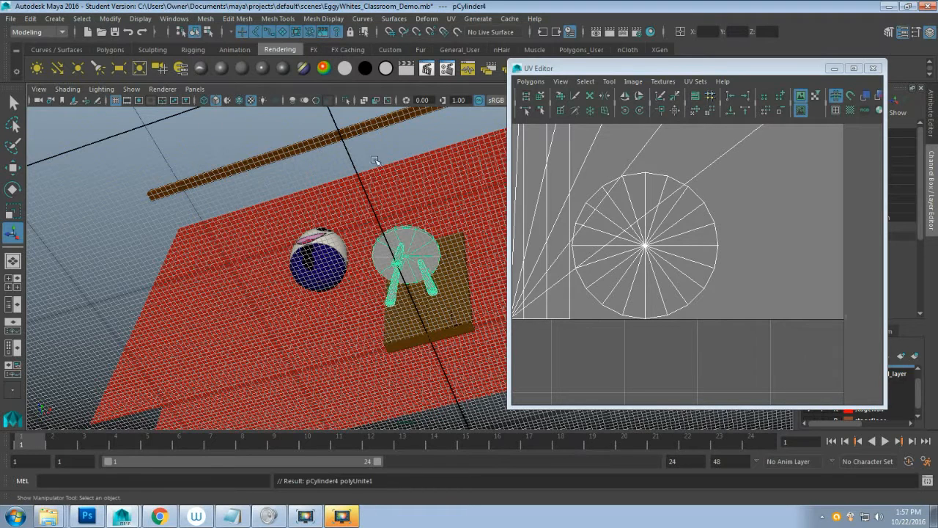
Step: Select all UVs of the combined stool and lay them out automatically within the UV tile
{"action": "scroll", "coordinate": [580, 236], "scroll_direction": "down", "scroll_amount": 10}
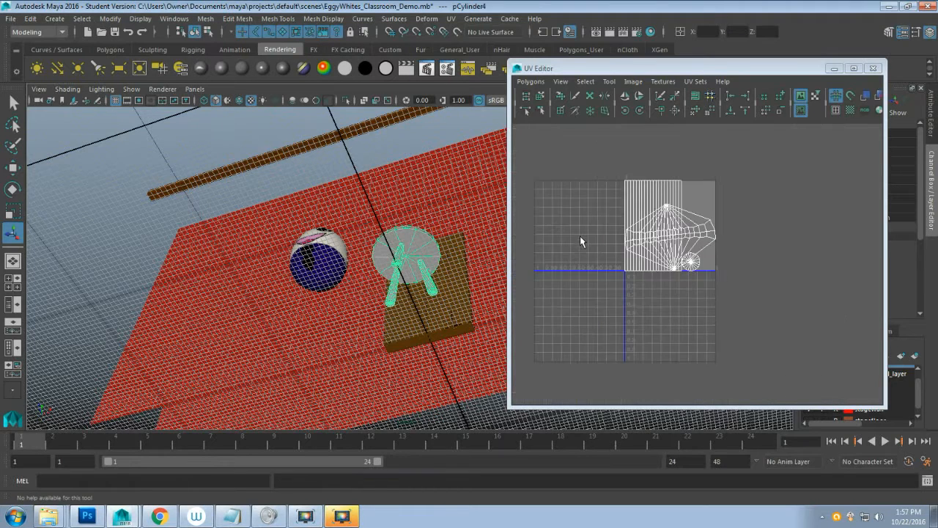
{"action": "scroll", "coordinate": [620, 247], "scroll_direction": "up", "scroll_amount": 3}
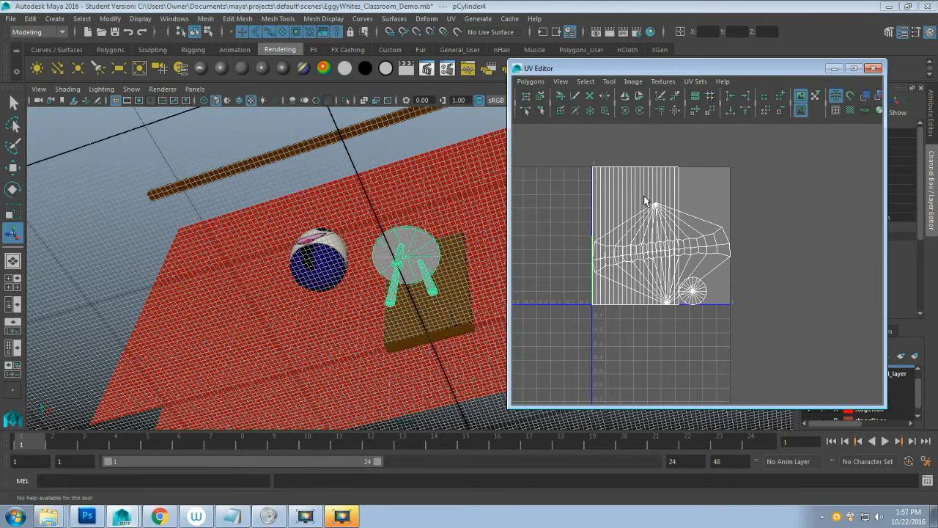
{"action": "right_click_drag", "start_coordinate": [644, 199], "coordinate": [700, 183]}
{"action": "left_click_drag", "start_coordinate": [549, 148], "coordinate": [771, 343]}
{"action": "left_click", "coordinate": [530, 82]}
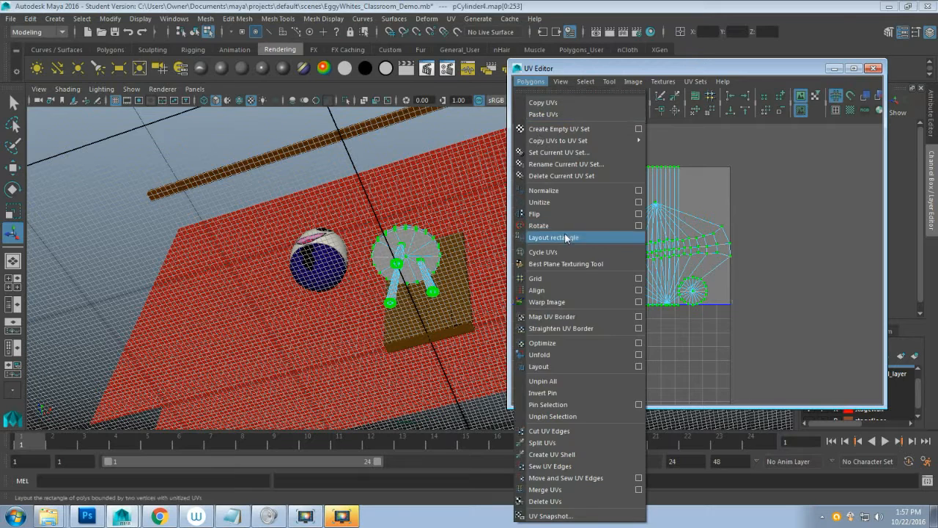
{"action": "left_click", "coordinate": [572, 366]}
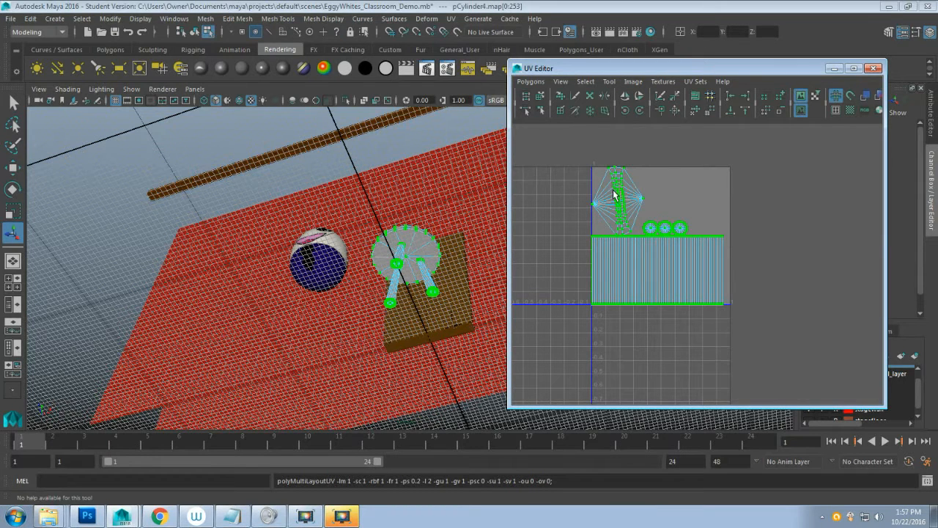
Step: Select the seat's UV shell and rotate it in two 45-degree increments, then fine-tune the rotation until its rim strip lies horizontal
{"action": "scroll", "coordinate": [659, 311], "scroll_direction": "up", "scroll_amount": 3}
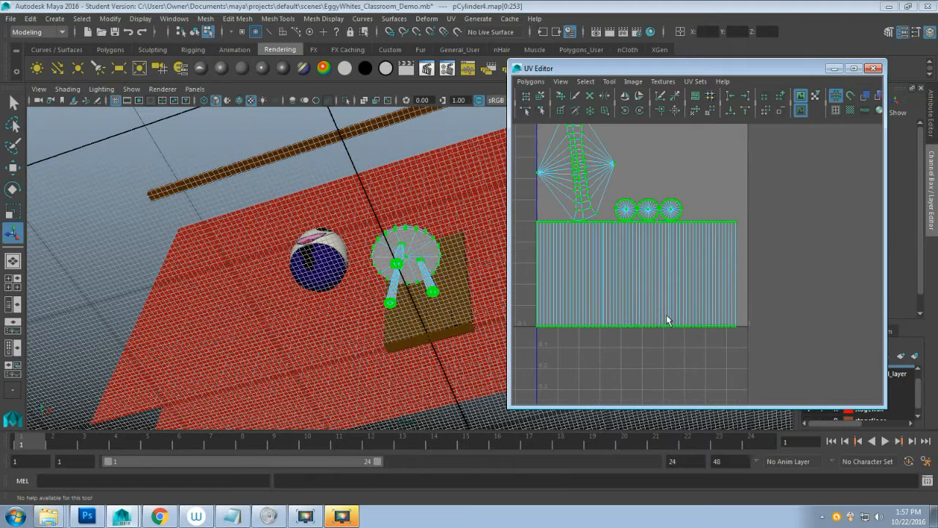
{"action": "middle_click_drag", "start_coordinate": [608, 302], "coordinate": [650, 305], "text": "alt"}
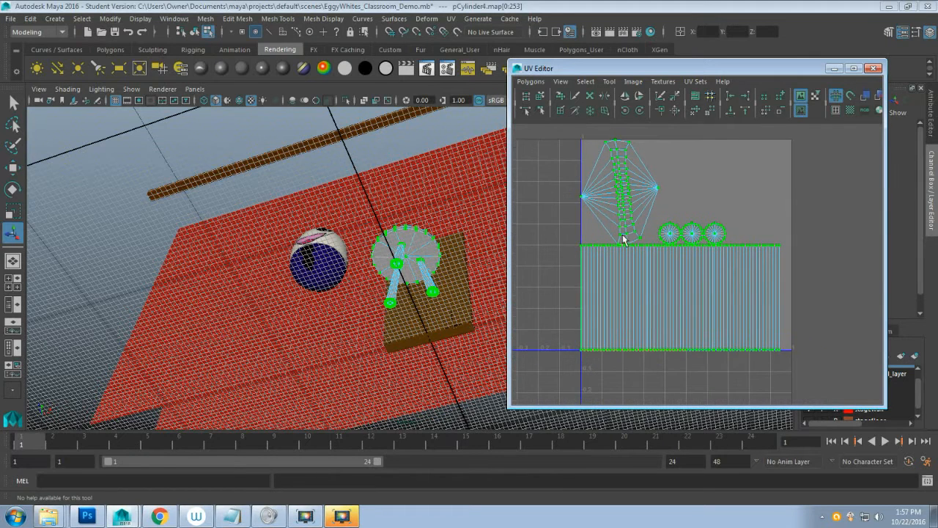
{"action": "left_click", "coordinate": [694, 177]}
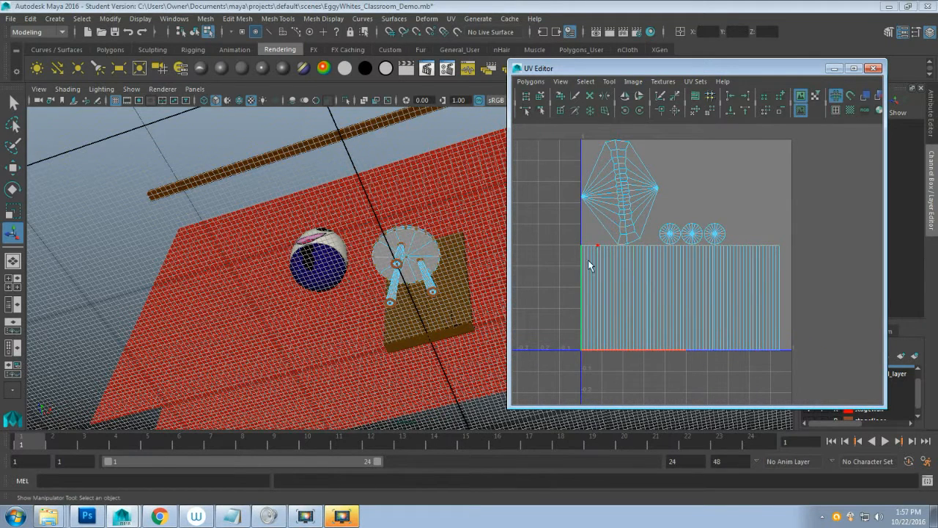
{"action": "left_click", "coordinate": [616, 185]}
{"action": "scroll", "coordinate": [647, 249], "scroll_direction": "down", "scroll_amount": 3}
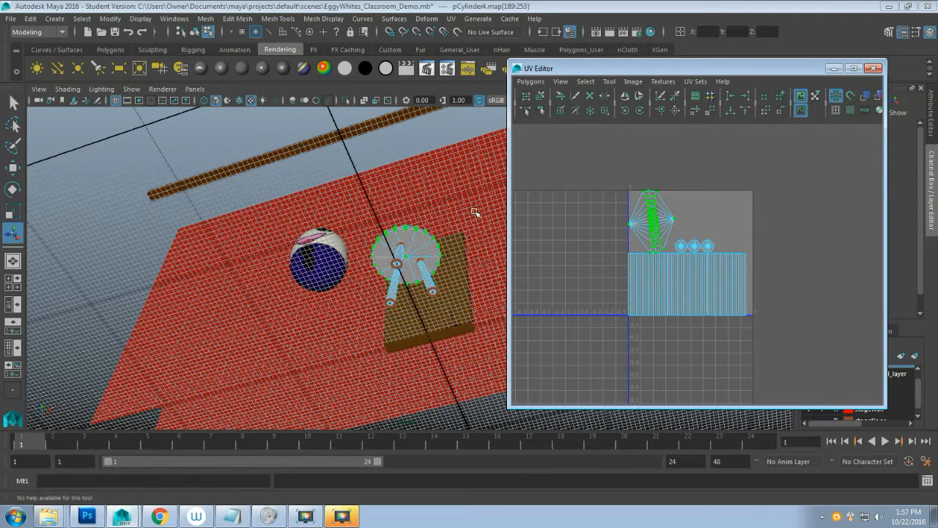
{"action": "left_click_drag", "start_coordinate": [477, 209], "coordinate": [435, 290], "text": "alt"}
{"action": "right_click_drag", "start_coordinate": [412, 189], "coordinate": [425, 217]}
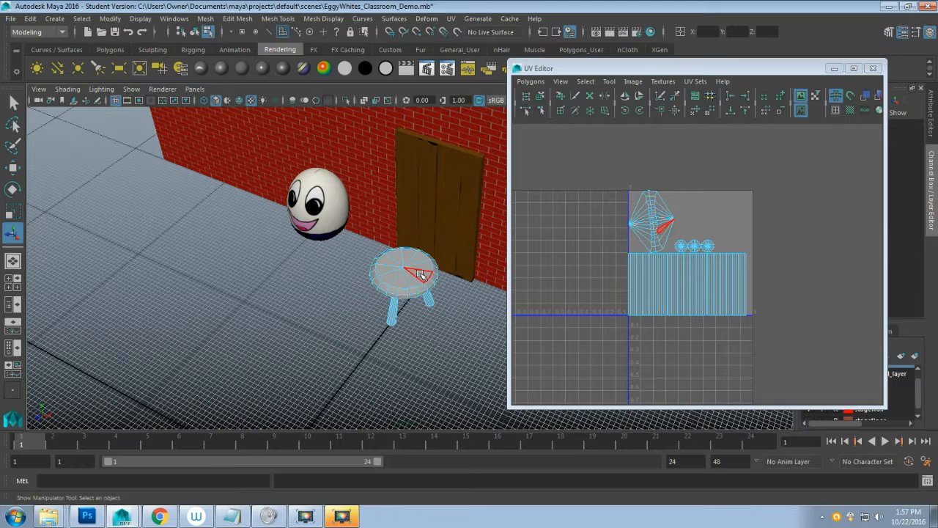
{"action": "right_click_drag", "start_coordinate": [670, 208], "coordinate": [709, 204]}
{"action": "left_click", "coordinate": [624, 110]}
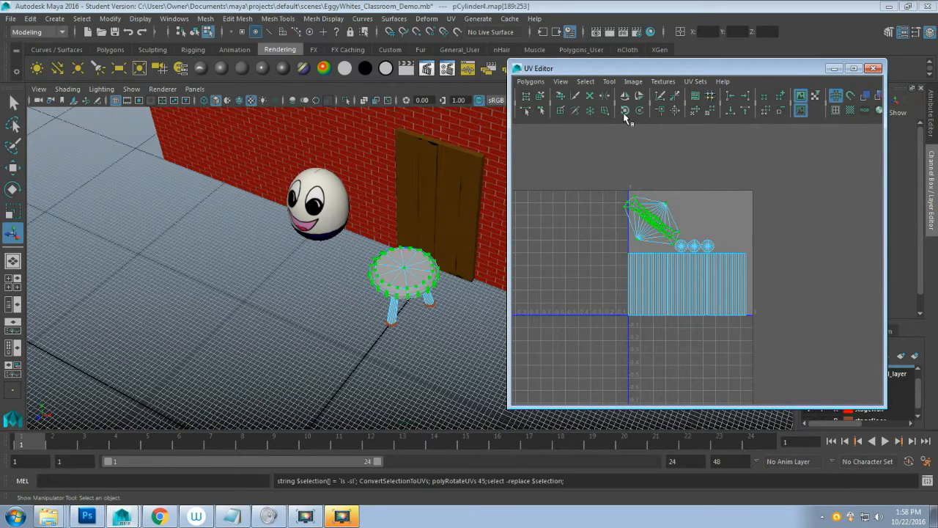
{"action": "left_click", "coordinate": [624, 111]}
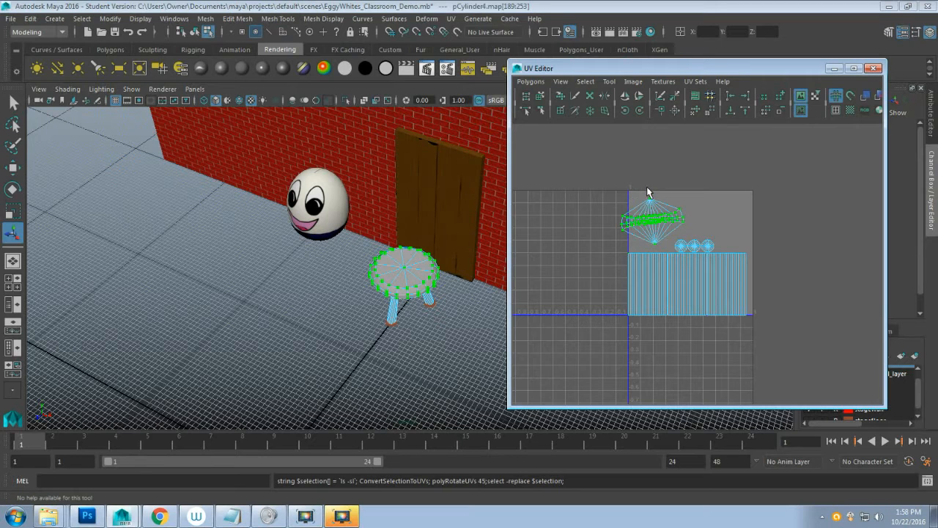
{"action": "key", "text": "e"}
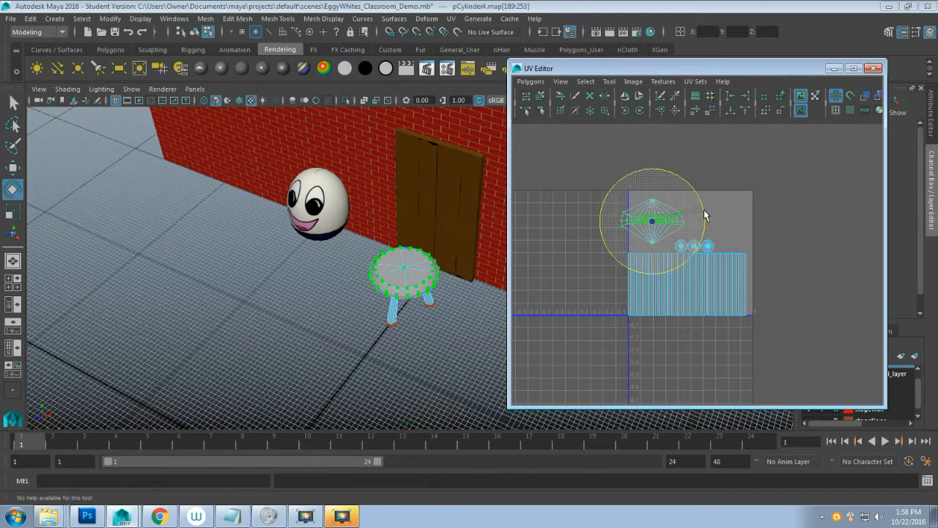
{"action": "key", "text": "q"}
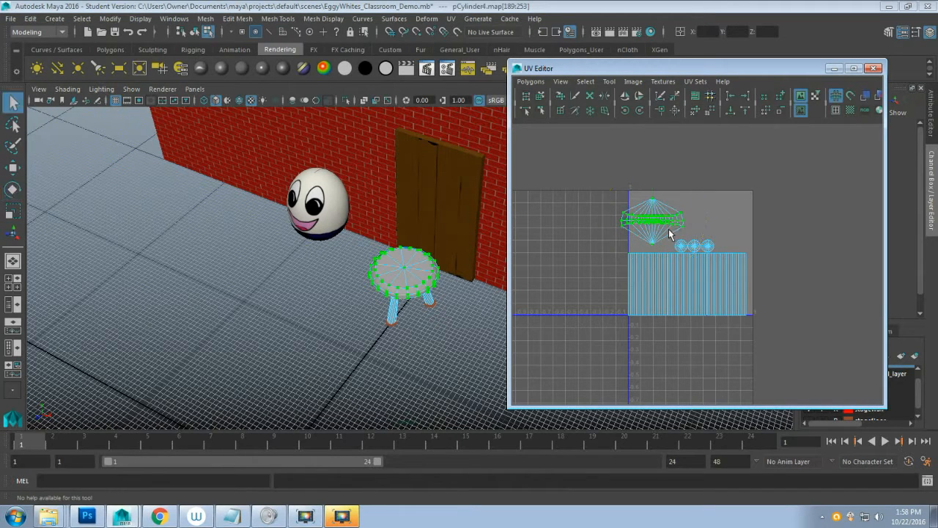
Step: Move the seat's UV shell out of the UV tile into the empty space to its upper left
{"action": "key", "text": "w"}
{"action": "left_click_drag", "start_coordinate": [653, 220], "coordinate": [569, 155]}
{"action": "left_click", "coordinate": [623, 208]}
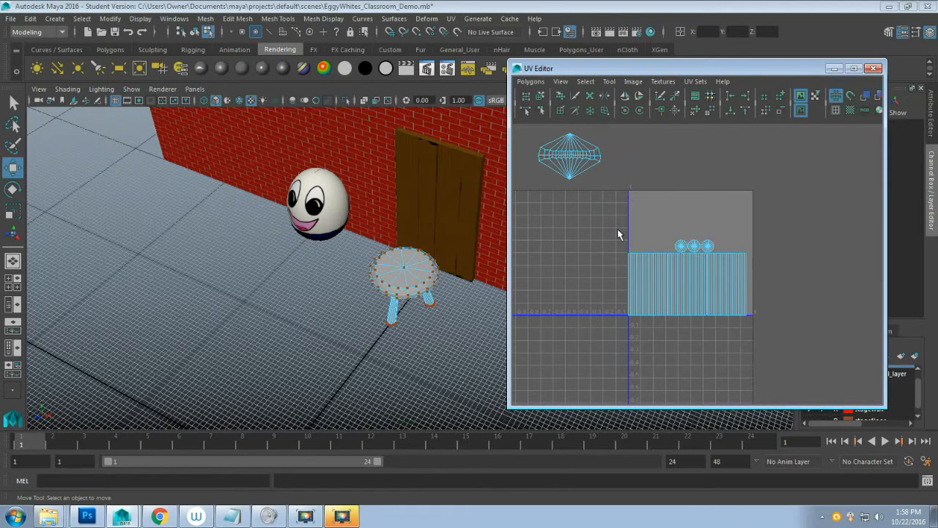
Step: Select the three side shells of the legs and scale them down uniformly to about a third of their size
{"action": "double_click", "coordinate": [661, 309]}
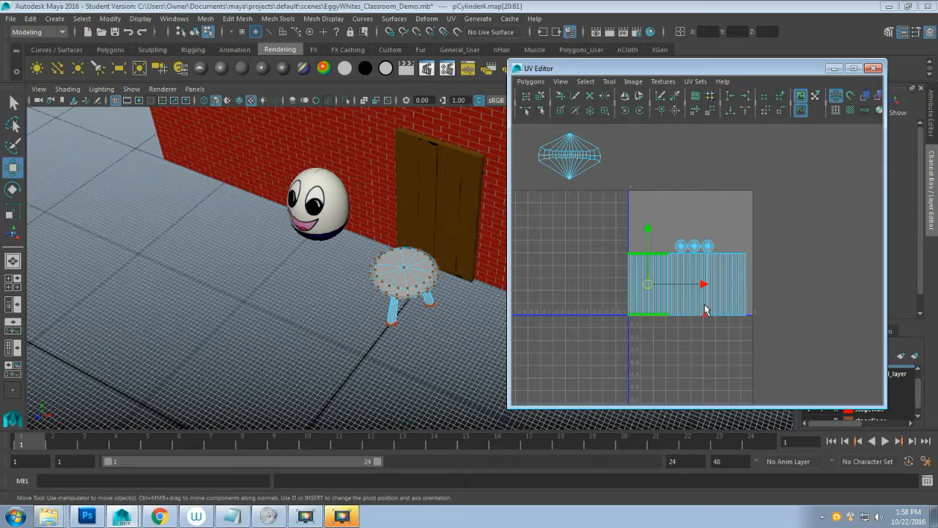
{"action": "double_click", "coordinate": [690, 310], "text": "shift"}
{"action": "double_click", "coordinate": [727, 307], "text": "shift"}
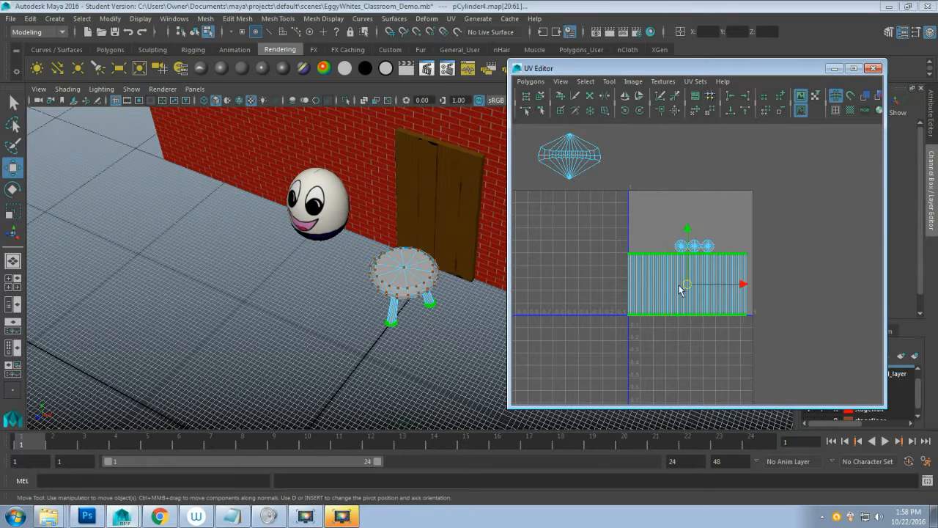
{"action": "key", "text": "r"}
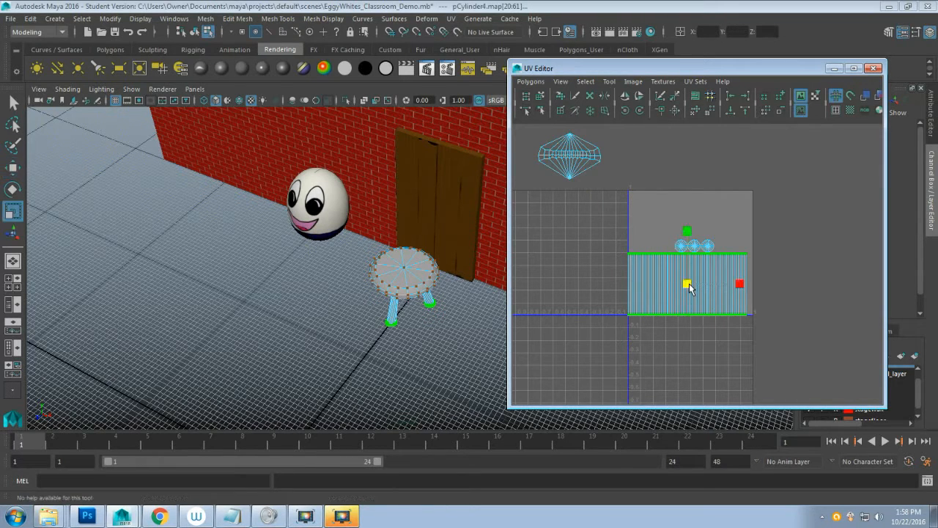
{"action": "left_click_drag", "start_coordinate": [688, 284], "coordinate": [669, 308]}
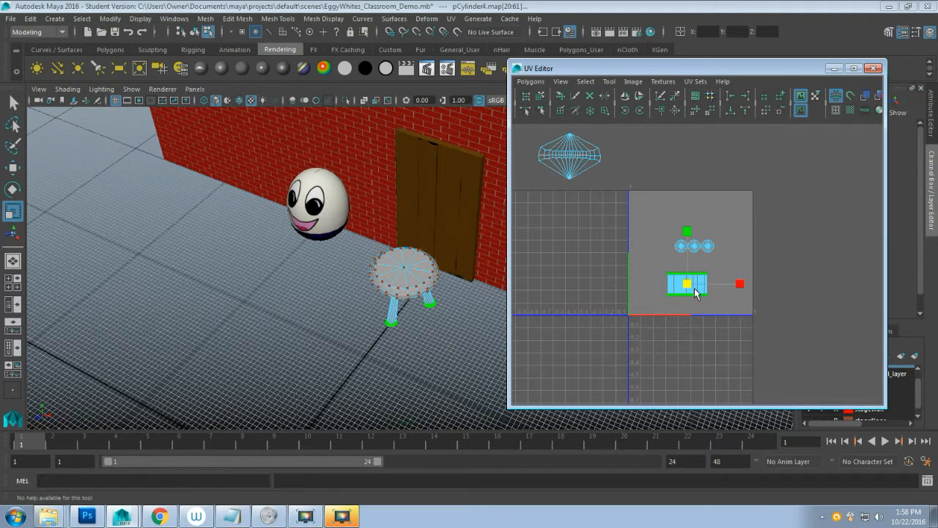
Step: Place the leg side shells in the lower-left corner of the UV tile and the circular cap shells beside them
{"action": "key", "text": "w"}
{"action": "left_click_drag", "start_coordinate": [693, 286], "coordinate": [650, 306]}
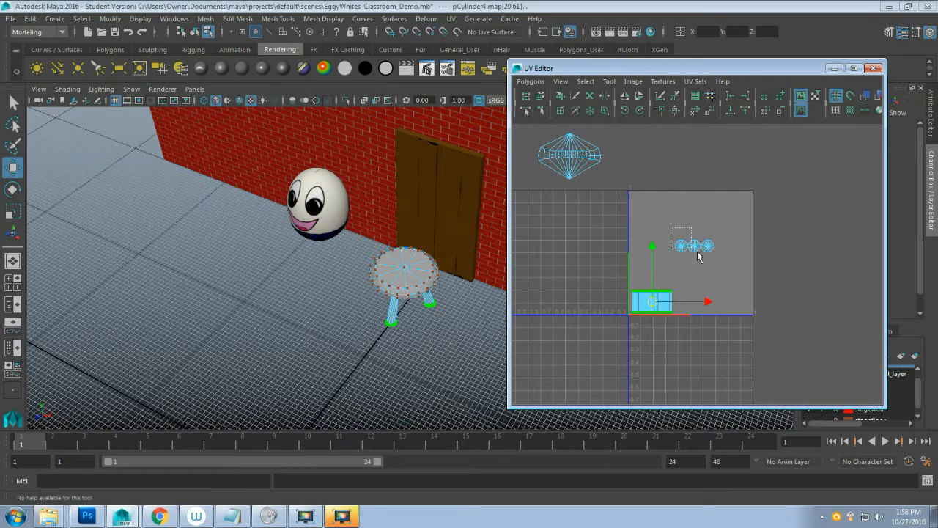
{"action": "left_click_drag", "start_coordinate": [697, 256], "coordinate": [691, 292]}
Step: Move the seat's UV shell back into the tile, enlarge it to nearly the full tile width, and center it above the leg shells
{"action": "left_click_drag", "start_coordinate": [526, 126], "coordinate": [601, 200]}
{"action": "left_click_drag", "start_coordinate": [569, 155], "coordinate": [691, 237]}
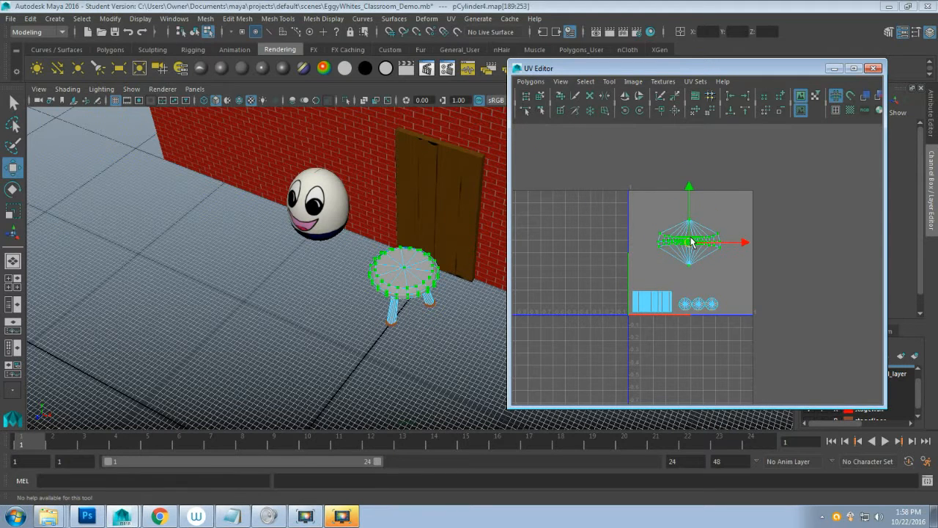
{"action": "key", "text": "r"}
{"action": "key", "text": "q"}
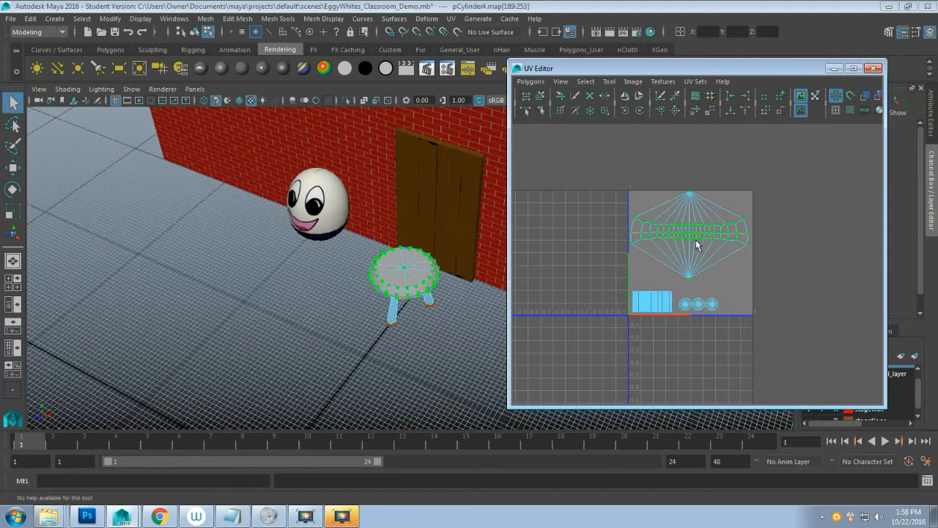
{"action": "key", "text": "w"}
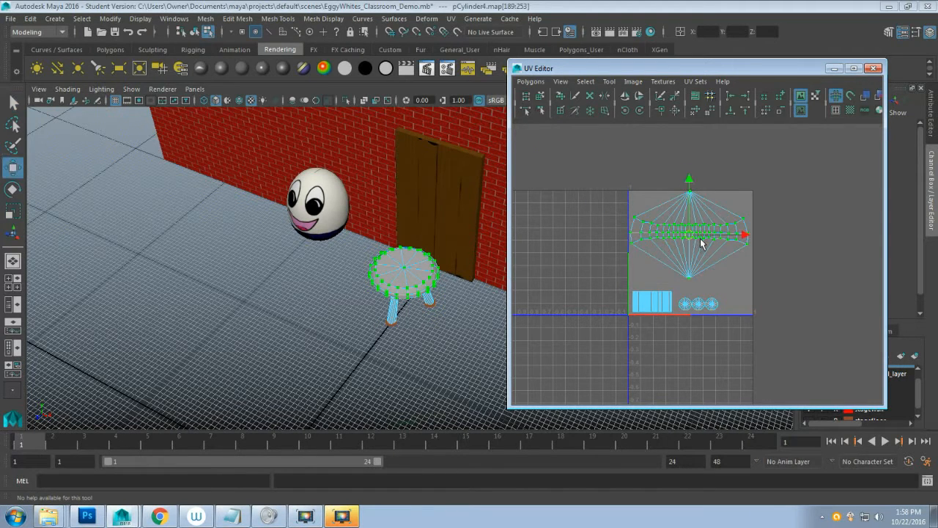
{"action": "left_click_drag", "start_coordinate": [739, 235], "coordinate": [742, 236]}
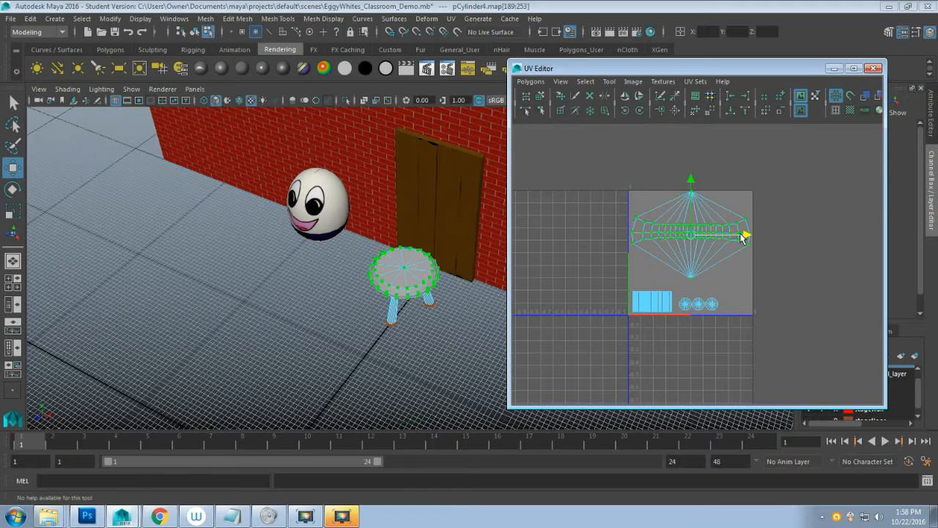
{"action": "left_click", "coordinate": [749, 303]}
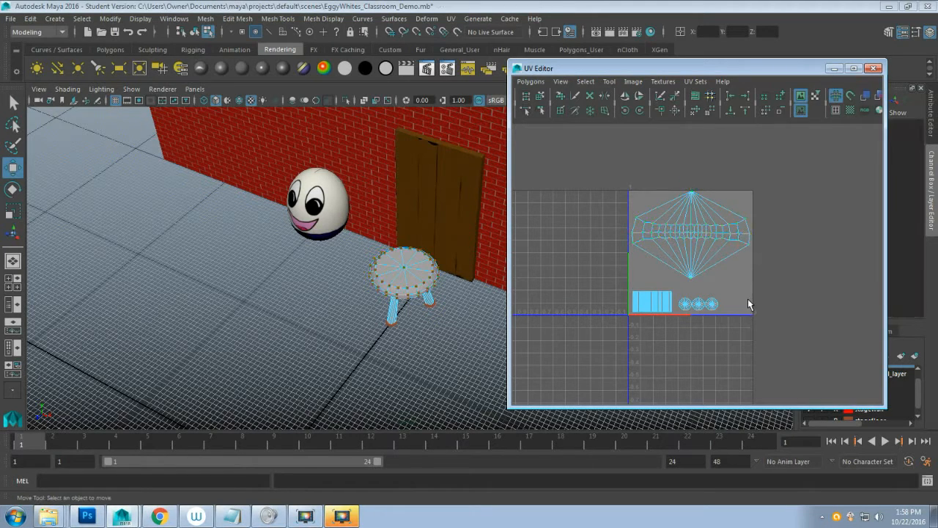
Step: Delete every second radial edge of the leftmost circular leg cap in the UV layout
{"action": "scroll", "coordinate": [651, 331], "scroll_direction": "up", "scroll_amount": 6}
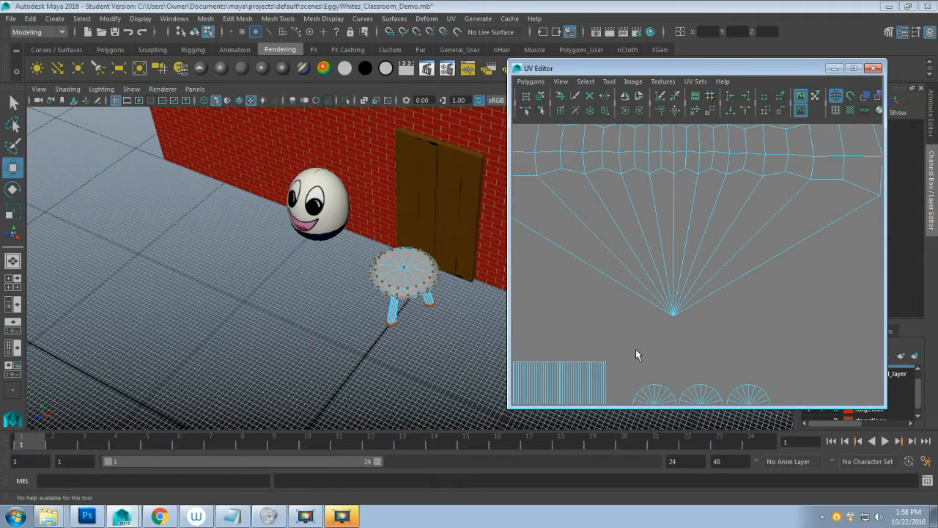
{"action": "middle_click_drag", "start_coordinate": [635, 349], "coordinate": [671, 231], "text": "alt"}
{"action": "scroll", "coordinate": [627, 324], "scroll_direction": "up", "scroll_amount": 4}
{"action": "middle_click_drag", "start_coordinate": [622, 332], "coordinate": [676, 310], "text": "alt"}
{"action": "scroll", "coordinate": [735, 280], "scroll_direction": "down", "scroll_amount": 4}
{"action": "scroll", "coordinate": [734, 296], "scroll_direction": "up", "scroll_amount": 3}
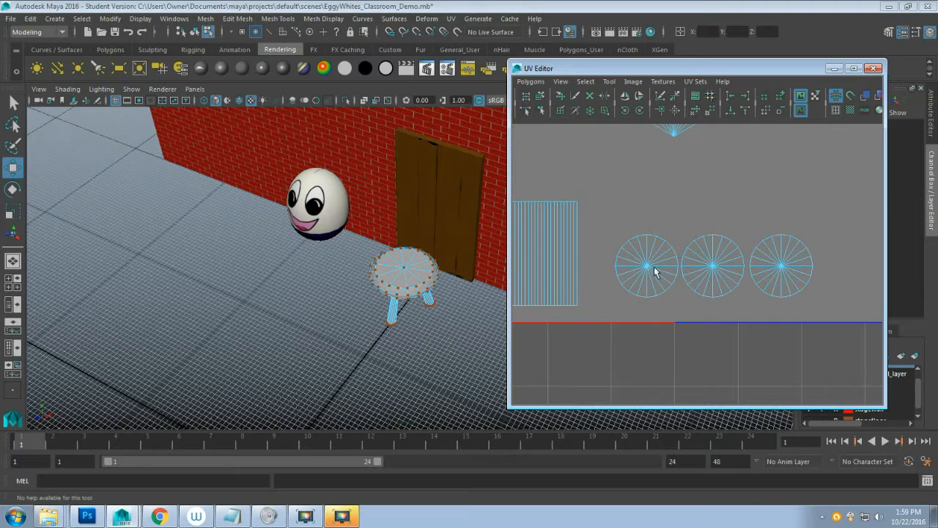
{"action": "right_click_drag", "start_coordinate": [671, 262], "coordinate": [670, 232]}
{"action": "scroll", "coordinate": [669, 345], "scroll_direction": "up", "scroll_amount": 4}
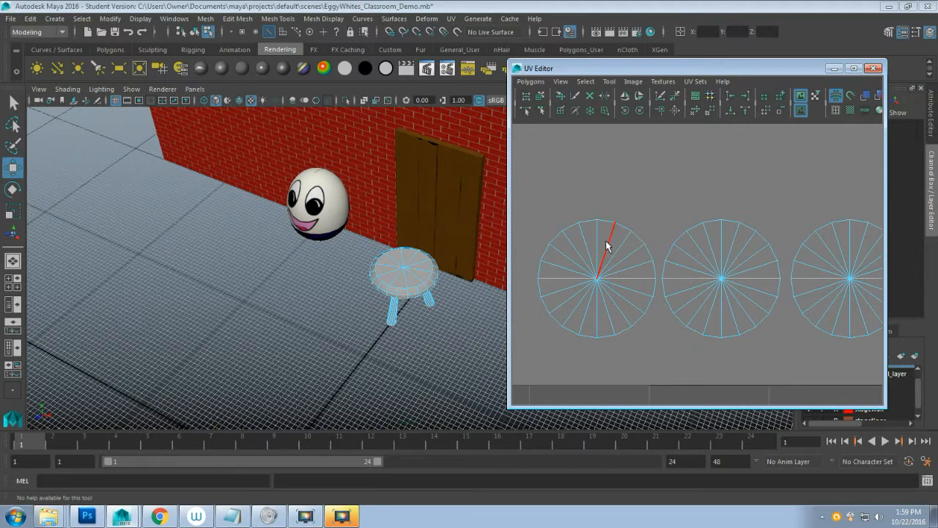
{"action": "left_click", "coordinate": [606, 247]}
{"action": "key", "text": "q"}
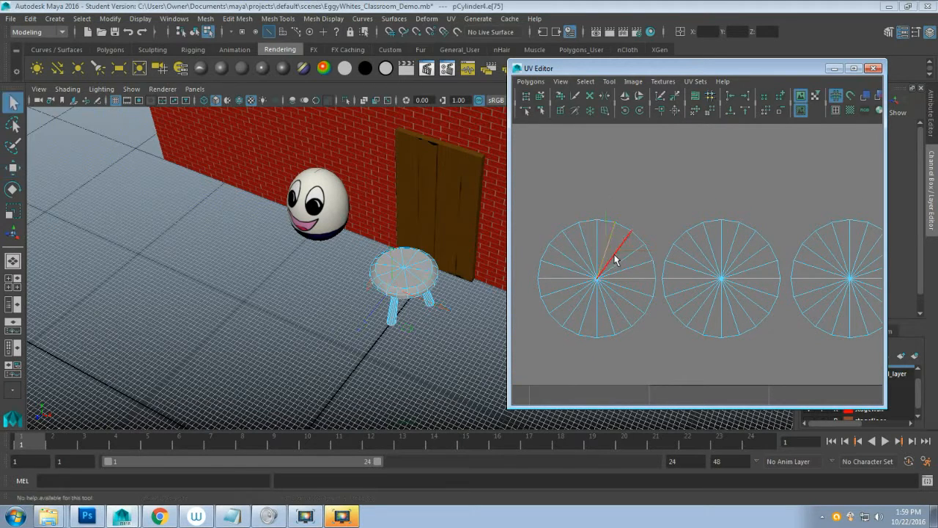
{"action": "left_click", "coordinate": [622, 265], "text": "shift"}
{"action": "left_click", "coordinate": [605, 315], "text": "shift"}
{"action": "left_click", "coordinate": [582, 327], "text": "shift"}
{"action": "left_click", "coordinate": [561, 312], "text": "shift"}
{"action": "left_click", "coordinate": [547, 282], "text": "shift"}
{"action": "left_click", "coordinate": [560, 251], "text": "shift"}
{"action": "left_click", "coordinate": [580, 239], "text": "shift"}
{"action": "key", "text": "Delete"}
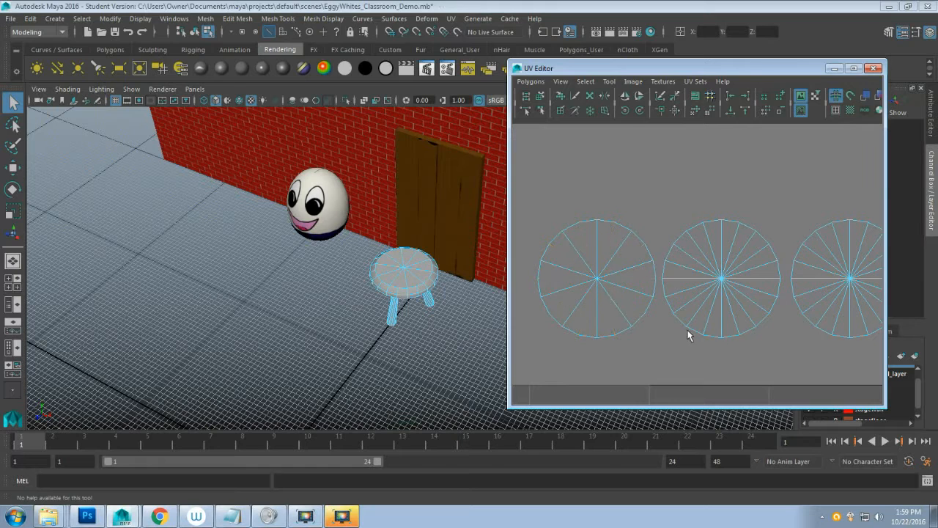
Step: Delete every second radial edge of the middle circular leg cap
{"action": "left_click", "coordinate": [735, 234]}
{"action": "left_click", "coordinate": [755, 256], "text": "shift"}
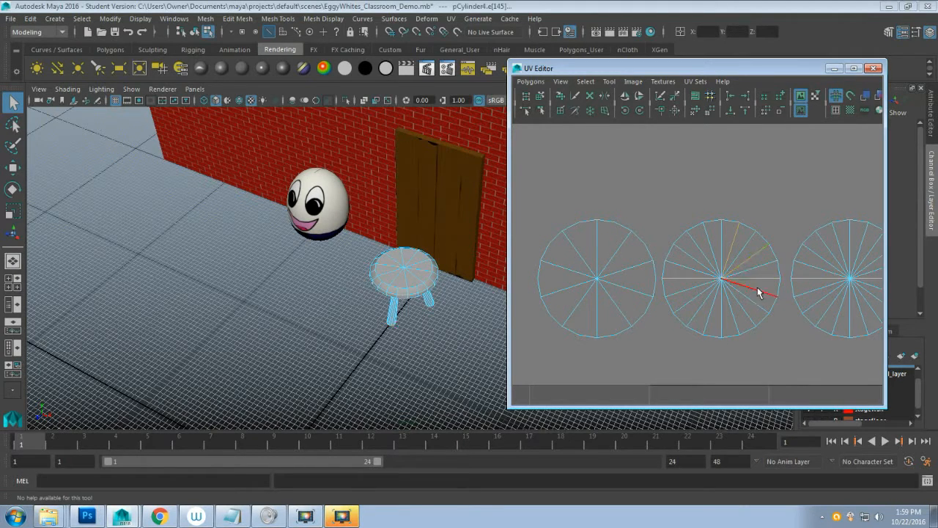
{"action": "left_click", "coordinate": [755, 307], "text": "shift"}
{"action": "left_click", "coordinate": [728, 328], "text": "shift"}
{"action": "left_click", "coordinate": [703, 329], "text": "shift"}
{"action": "left_click", "coordinate": [676, 280], "text": "shift"}
{"action": "left_click", "coordinate": [682, 252], "text": "shift"}
{"action": "left_click", "coordinate": [701, 233], "text": "shift"}
{"action": "key", "text": "Delete"}
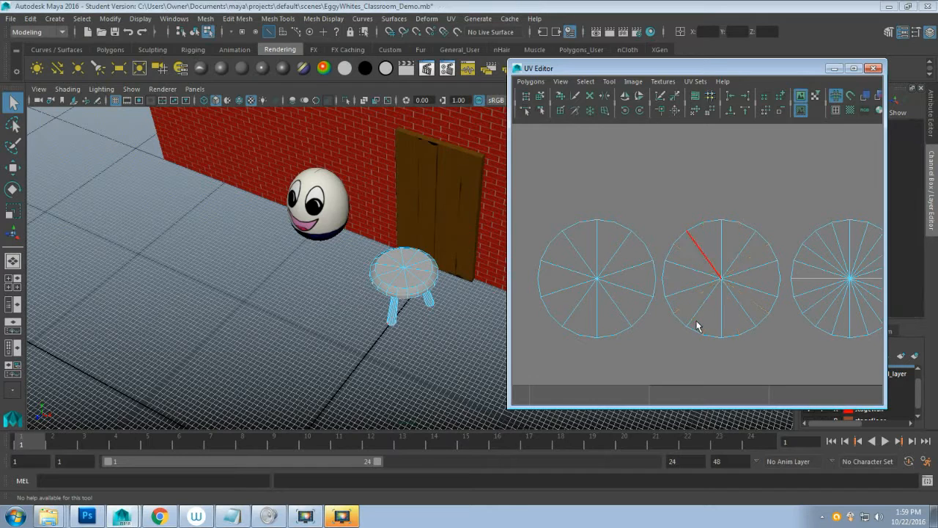
Step: Thin out the rightmost circular leg cap by deleting every other one of its radial edges
{"action": "middle_click_drag", "start_coordinate": [766, 289], "coordinate": [633, 310], "text": "alt"}
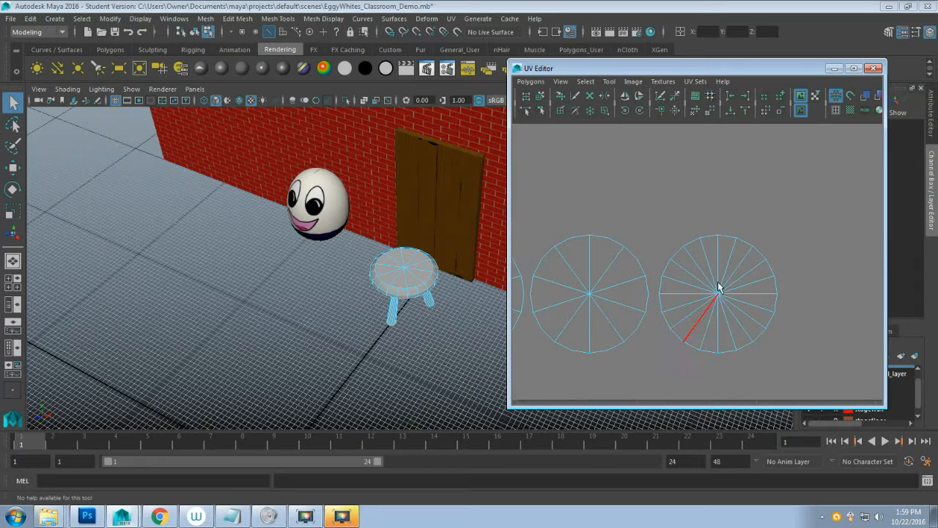
{"action": "left_click", "coordinate": [731, 255]}
{"action": "left_click", "coordinate": [748, 270], "text": "shift"}
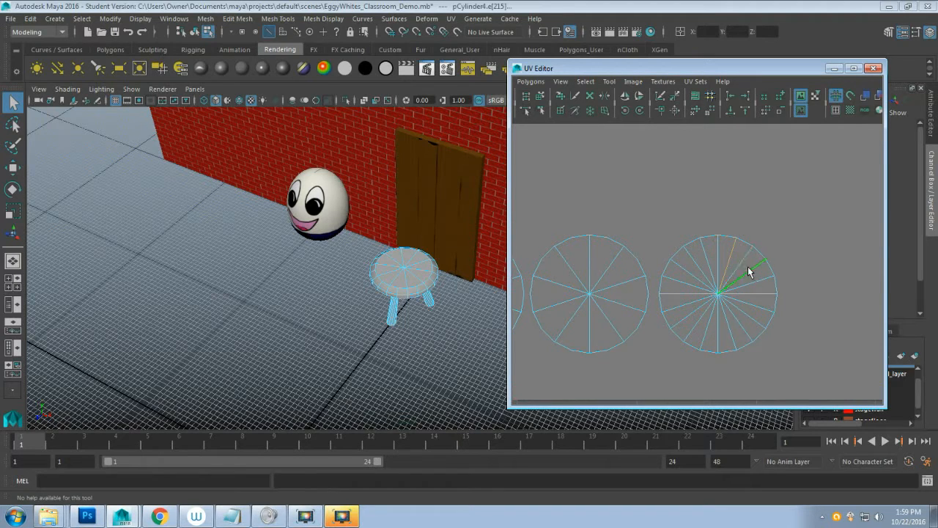
{"action": "left_click", "coordinate": [742, 339], "text": "shift"}
{"action": "left_click", "coordinate": [742, 331], "text": "shift"}
{"action": "left_click", "coordinate": [697, 336], "text": "shift"}
{"action": "left_click", "coordinate": [672, 325], "text": "shift"}
{"action": "left_click", "coordinate": [675, 294], "text": "shift"}
{"action": "left_click", "coordinate": [682, 268], "text": "shift"}
{"action": "left_click", "coordinate": [702, 249], "text": "shift"}
{"action": "key", "text": "Delete"}
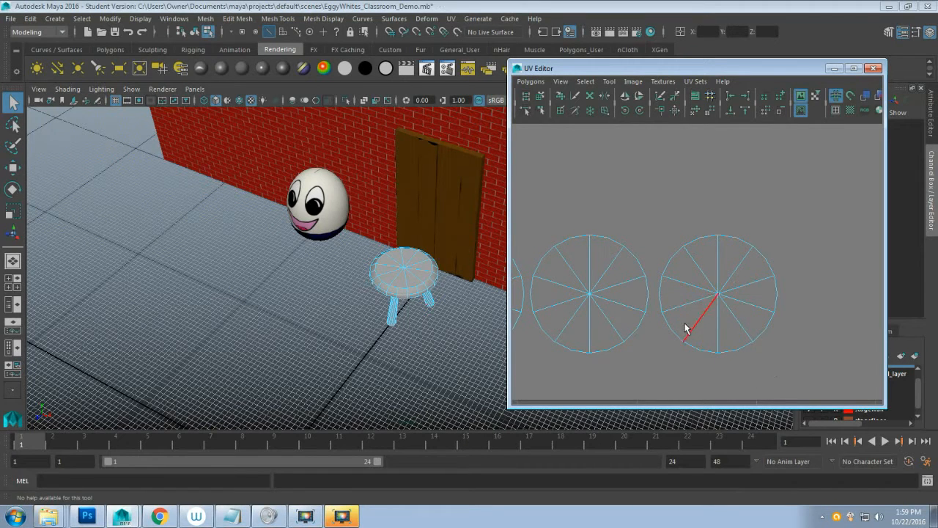
Step: Select the UVs of all three circular cap shells and move them into the lower-right corner of the UV tile
{"action": "scroll", "coordinate": [683, 323], "scroll_direction": "down", "scroll_amount": 6}
{"action": "scroll", "coordinate": [652, 329], "scroll_direction": "up", "scroll_amount": 3}
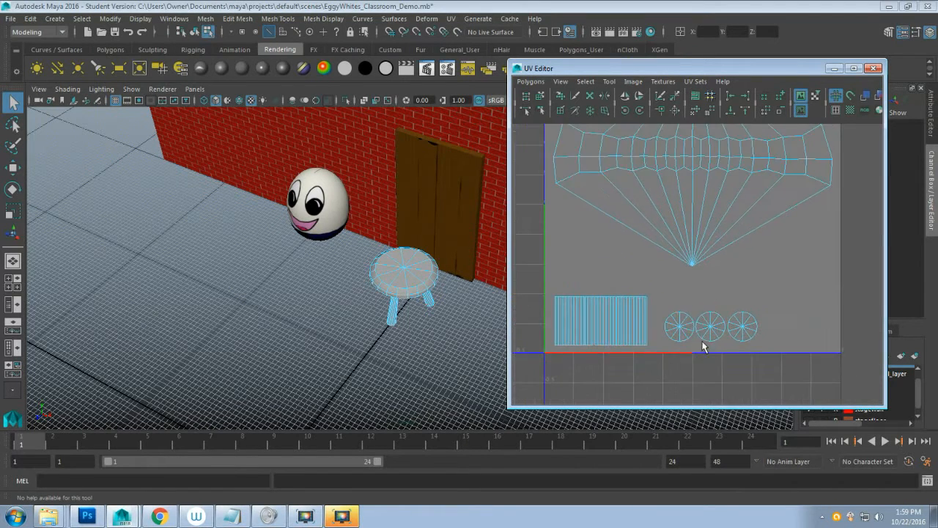
{"action": "right_click_drag", "start_coordinate": [705, 336], "coordinate": [749, 339]}
{"action": "right_click_drag", "start_coordinate": [678, 331], "coordinate": [711, 332]}
{"action": "left_click_drag", "start_coordinate": [664, 299], "coordinate": [801, 363]}
{"action": "key", "text": "w"}
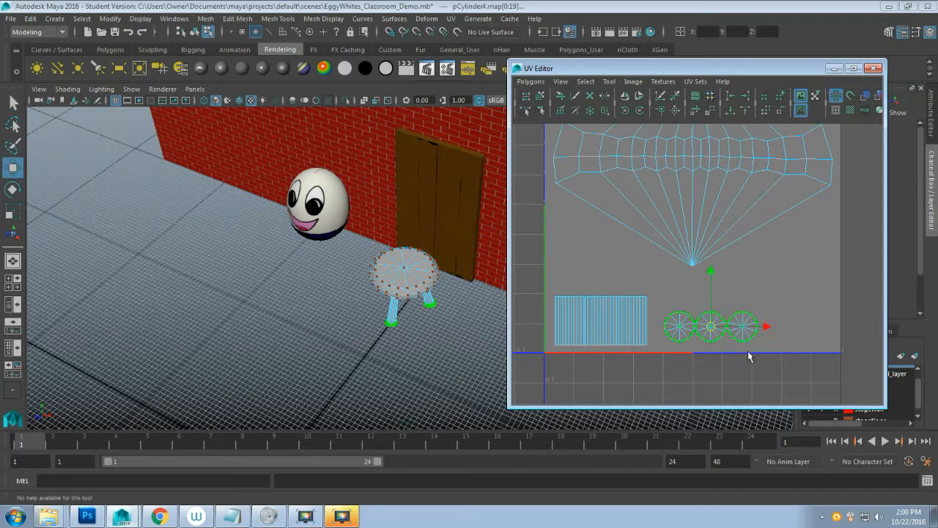
{"action": "left_click_drag", "start_coordinate": [778, 326], "coordinate": [785, 328]}
{"action": "left_click", "coordinate": [679, 324]}
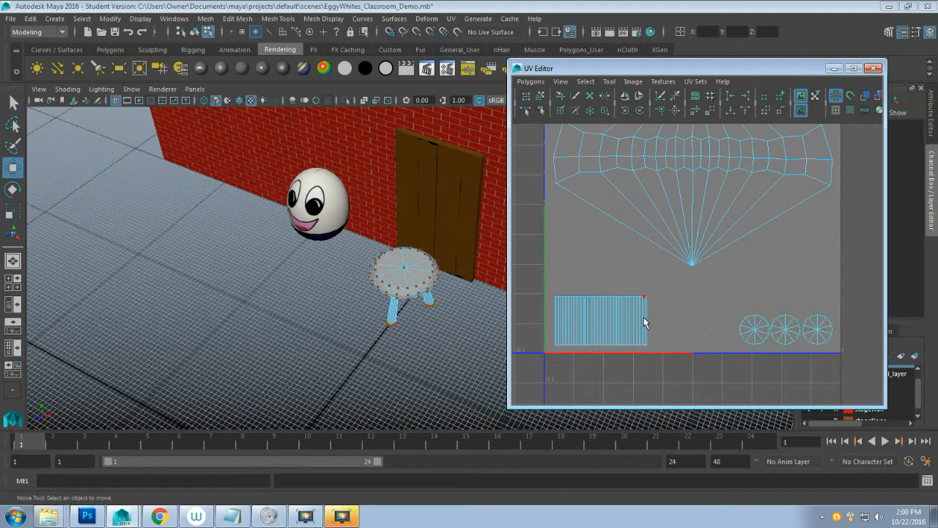
Step: Scale the three leg side shells up uniformly to about 1.5 times their size and fit them into the tile's lower-left corner
{"action": "left_click", "coordinate": [644, 319]}
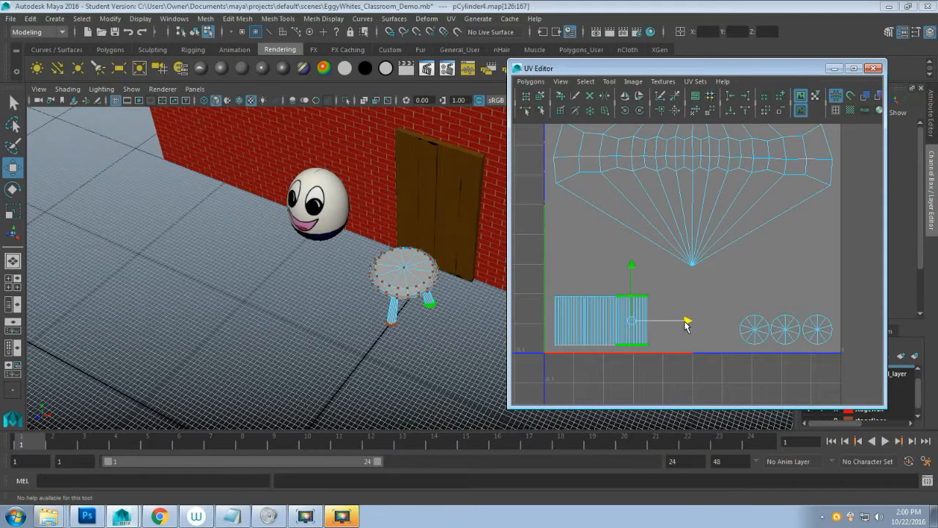
{"action": "left_click_drag", "start_coordinate": [534, 287], "coordinate": [681, 378]}
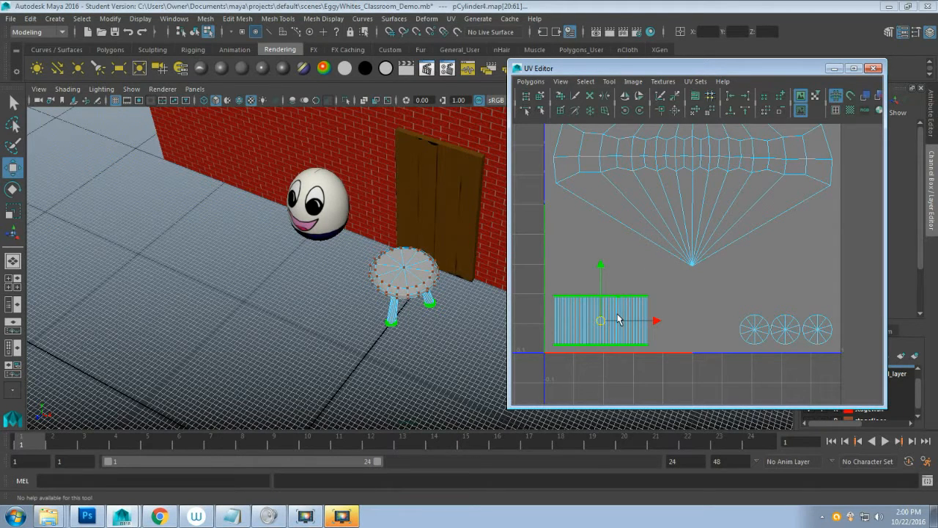
{"action": "key", "text": "r"}
{"action": "left_click_drag", "start_coordinate": [601, 321], "coordinate": [626, 313]}
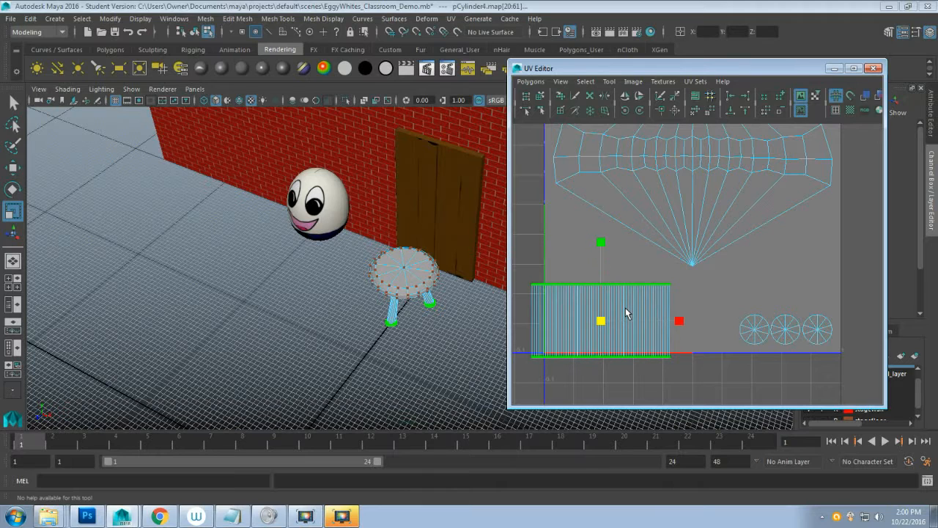
{"action": "key", "text": "q"}
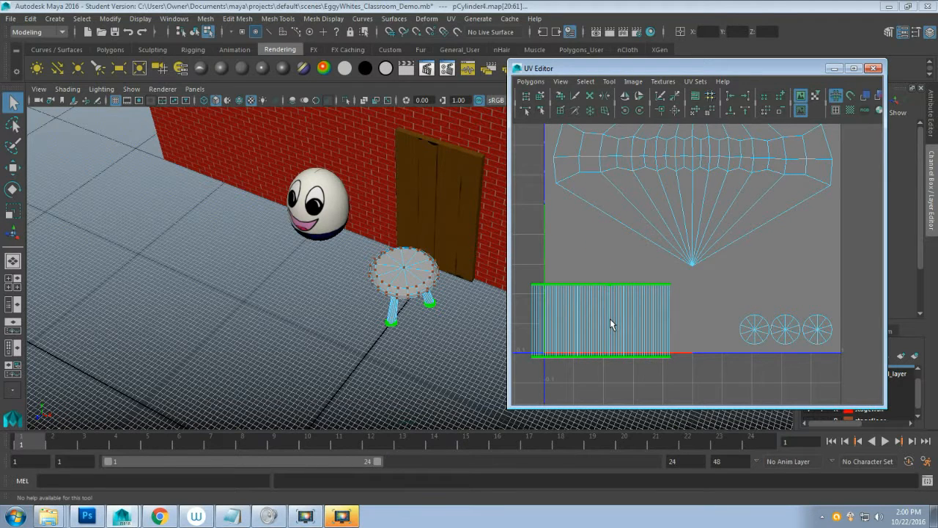
{"action": "key", "text": "w"}
{"action": "left_click_drag", "start_coordinate": [600, 274], "coordinate": [599, 262]}
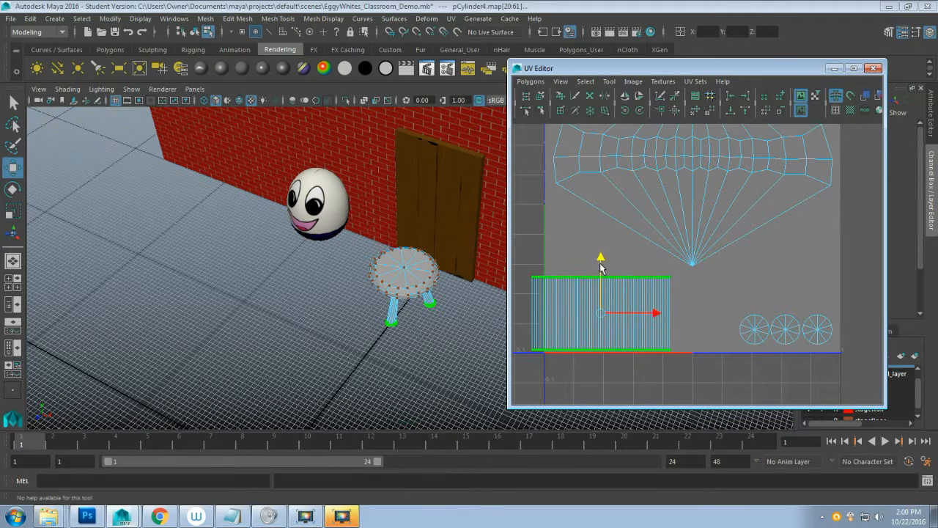
{"action": "left_click_drag", "start_coordinate": [656, 314], "coordinate": [673, 313]}
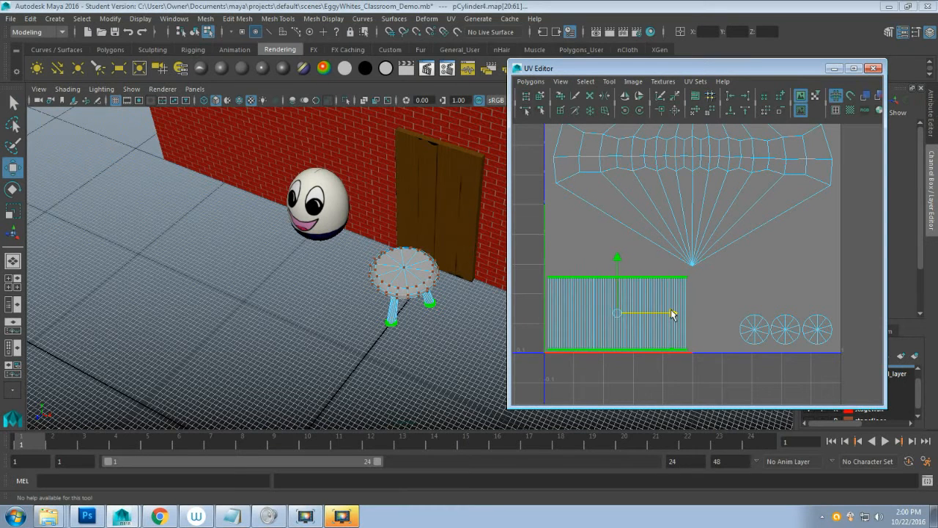
{"action": "left_click", "coordinate": [711, 291]}
Step: Spread the three leg side shells apart horizontally, leaving even gaps between them and space before the cap shells
{"action": "scroll", "coordinate": [709, 322], "scroll_direction": "down", "scroll_amount": 5}
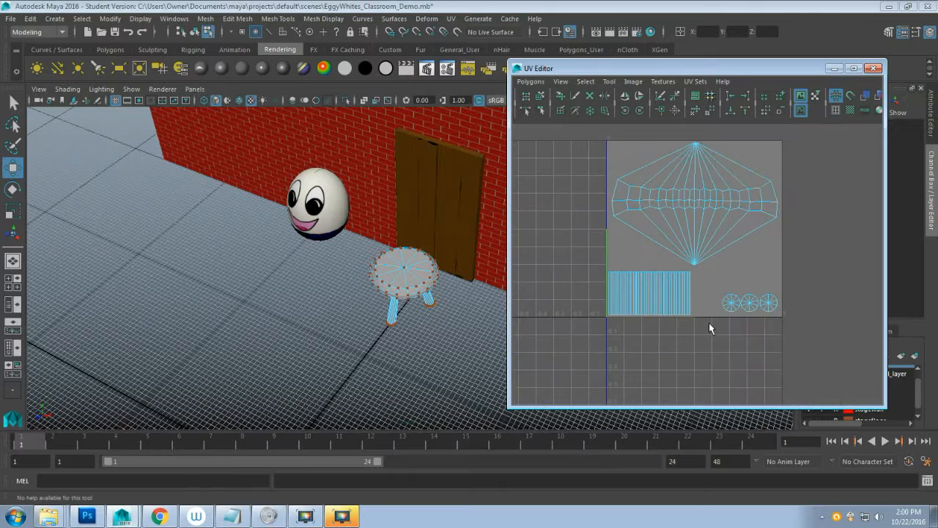
{"action": "right_click_drag", "start_coordinate": [684, 294], "coordinate": [717, 296]}
{"action": "double_click", "coordinate": [673, 295]}
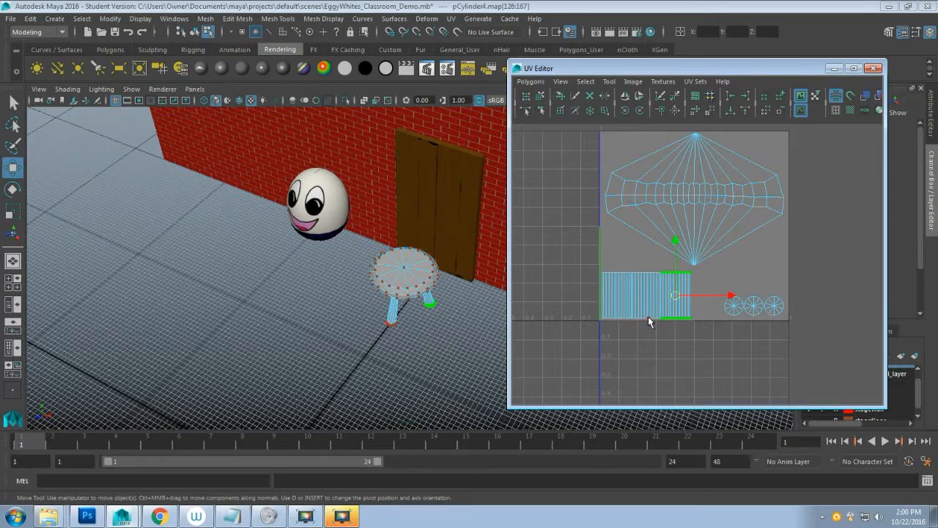
{"action": "left_click_drag", "start_coordinate": [730, 297], "coordinate": [748, 298]}
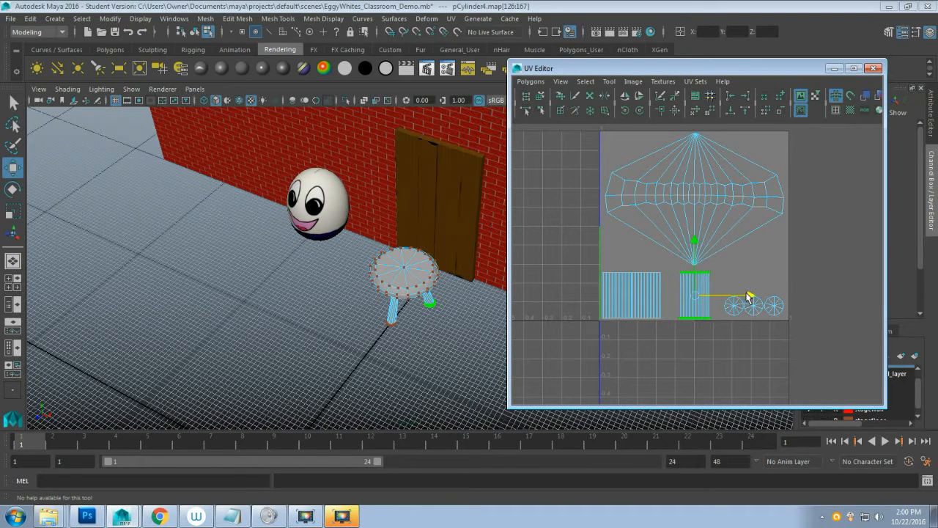
{"action": "left_click", "coordinate": [650, 309]}
{"action": "double_click", "coordinate": [651, 310]}
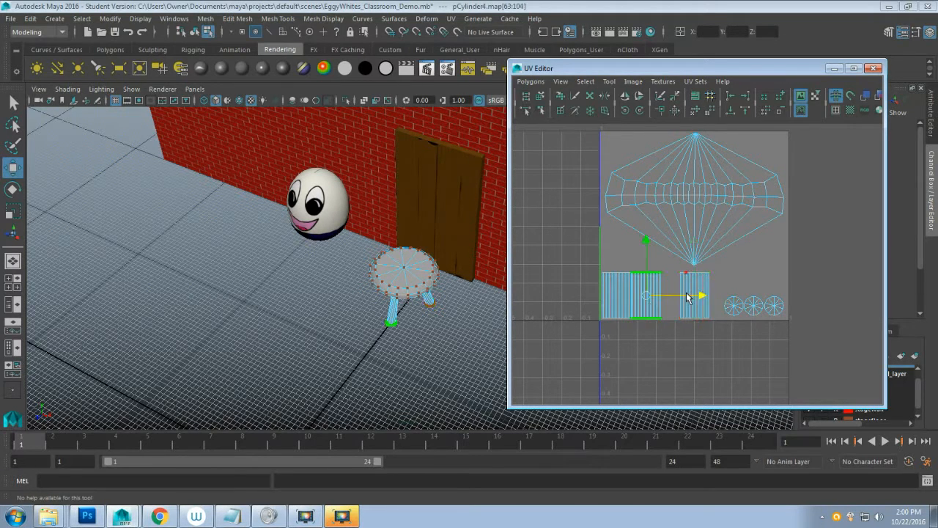
{"action": "left_click_drag", "start_coordinate": [689, 296], "coordinate": [697, 297]}
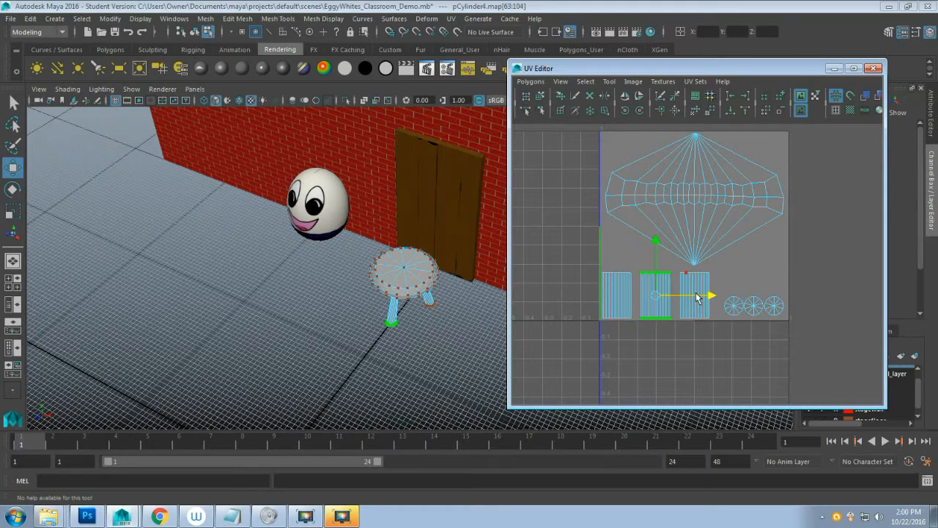
{"action": "left_click", "coordinate": [734, 273]}
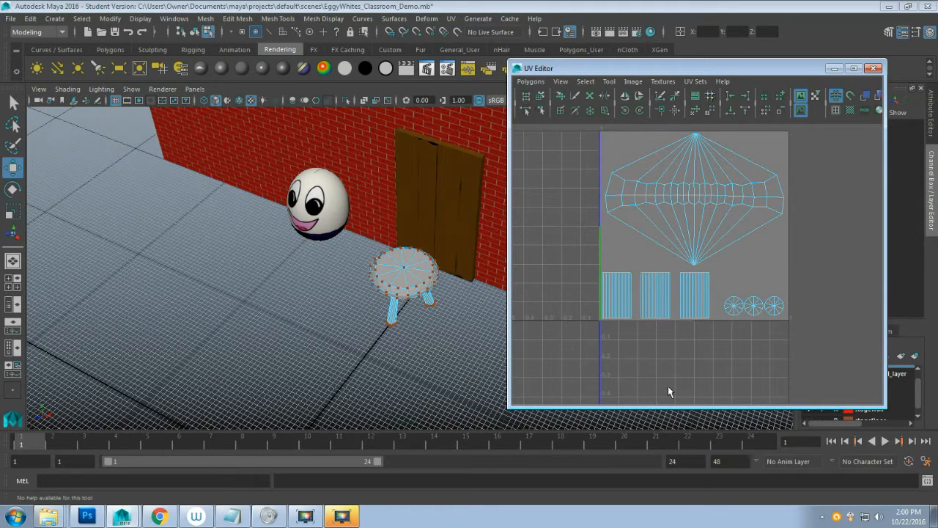